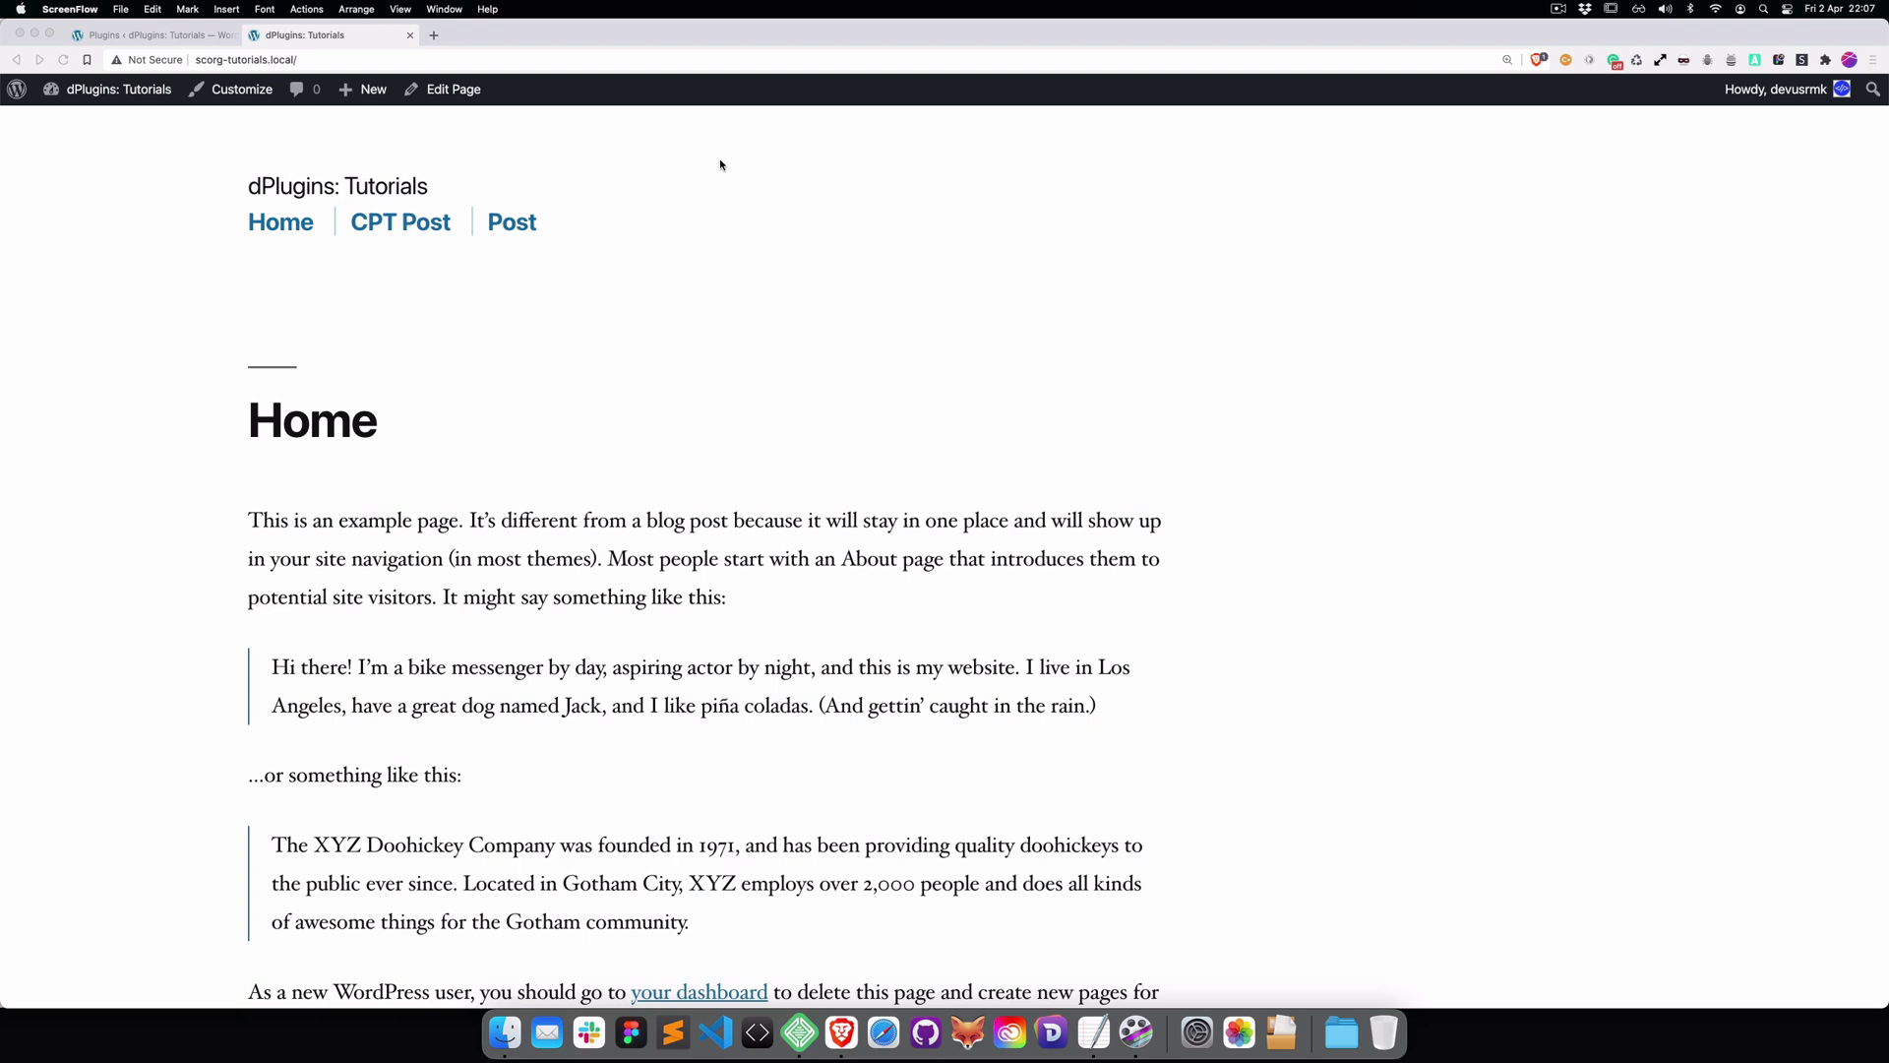
Switch to the Installed Plugins admin page listing the four active plugins
{"action": "left_click", "coordinate": [180, 38]}
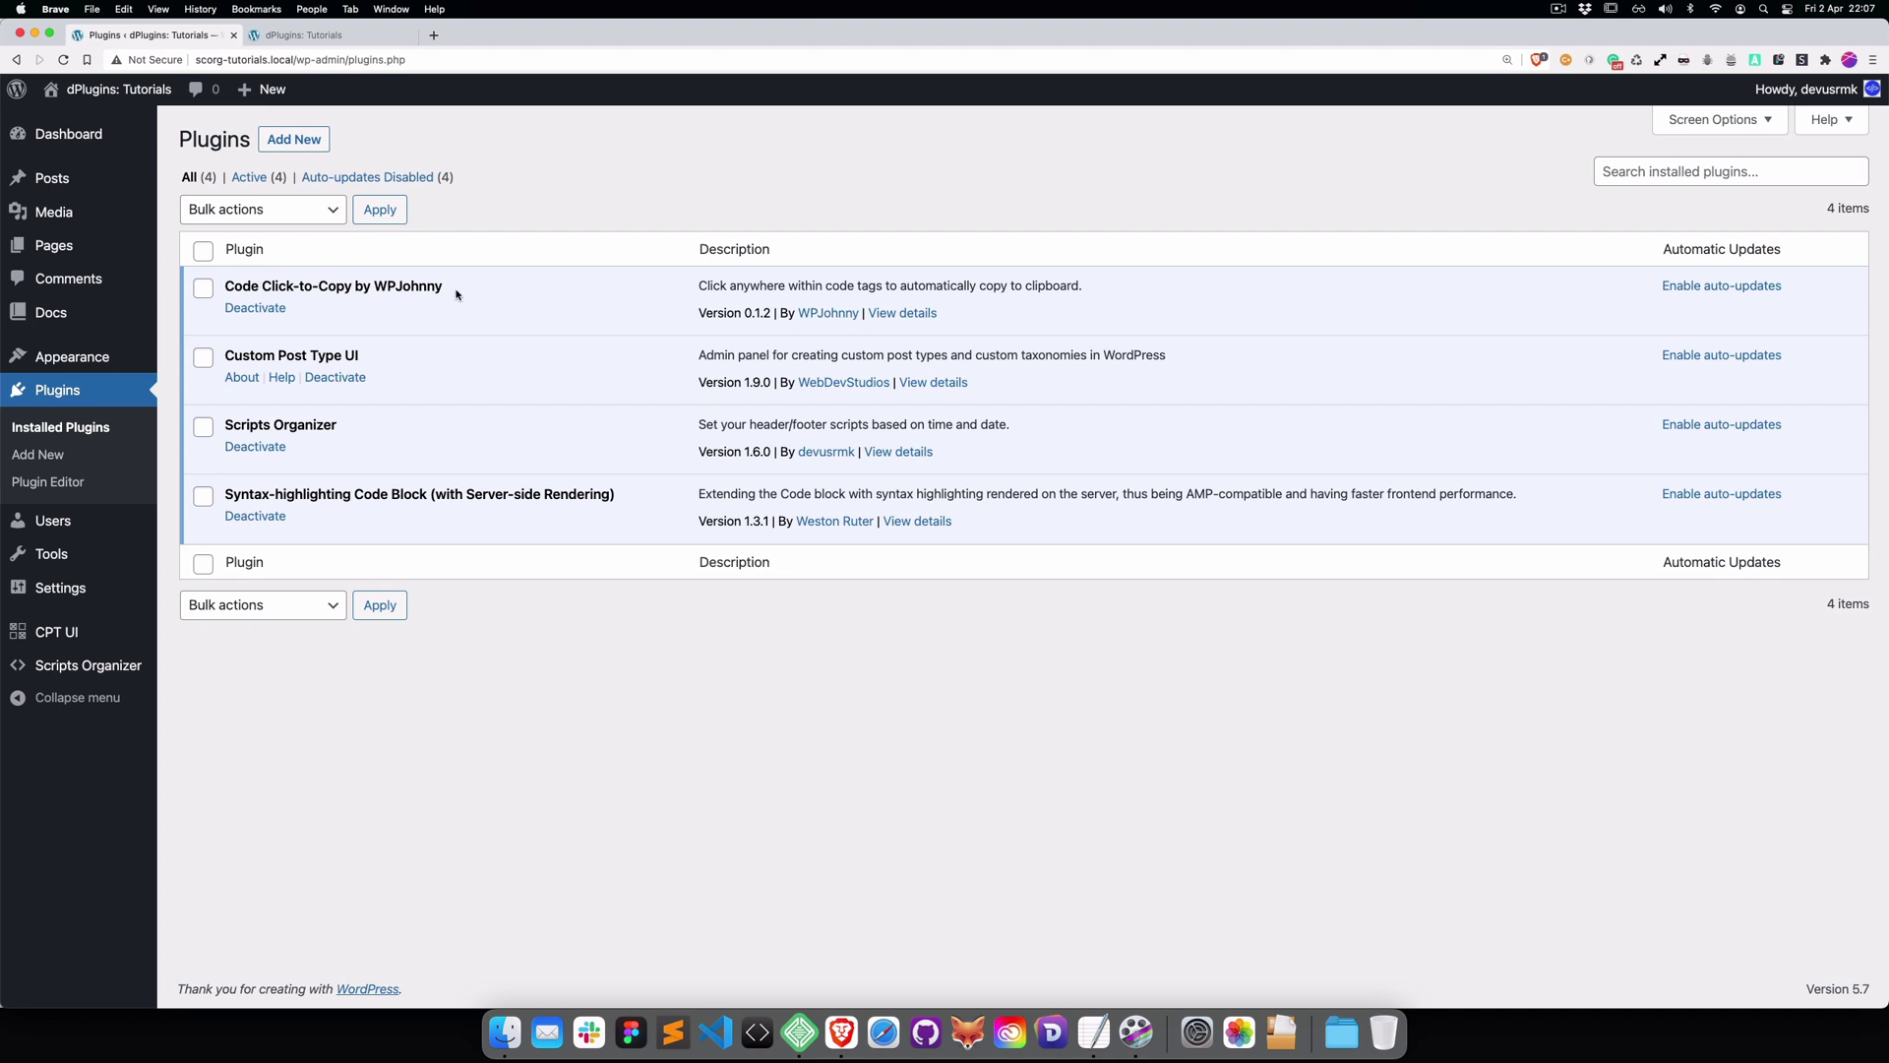
{"action": "left_click", "coordinate": [313, 35]}
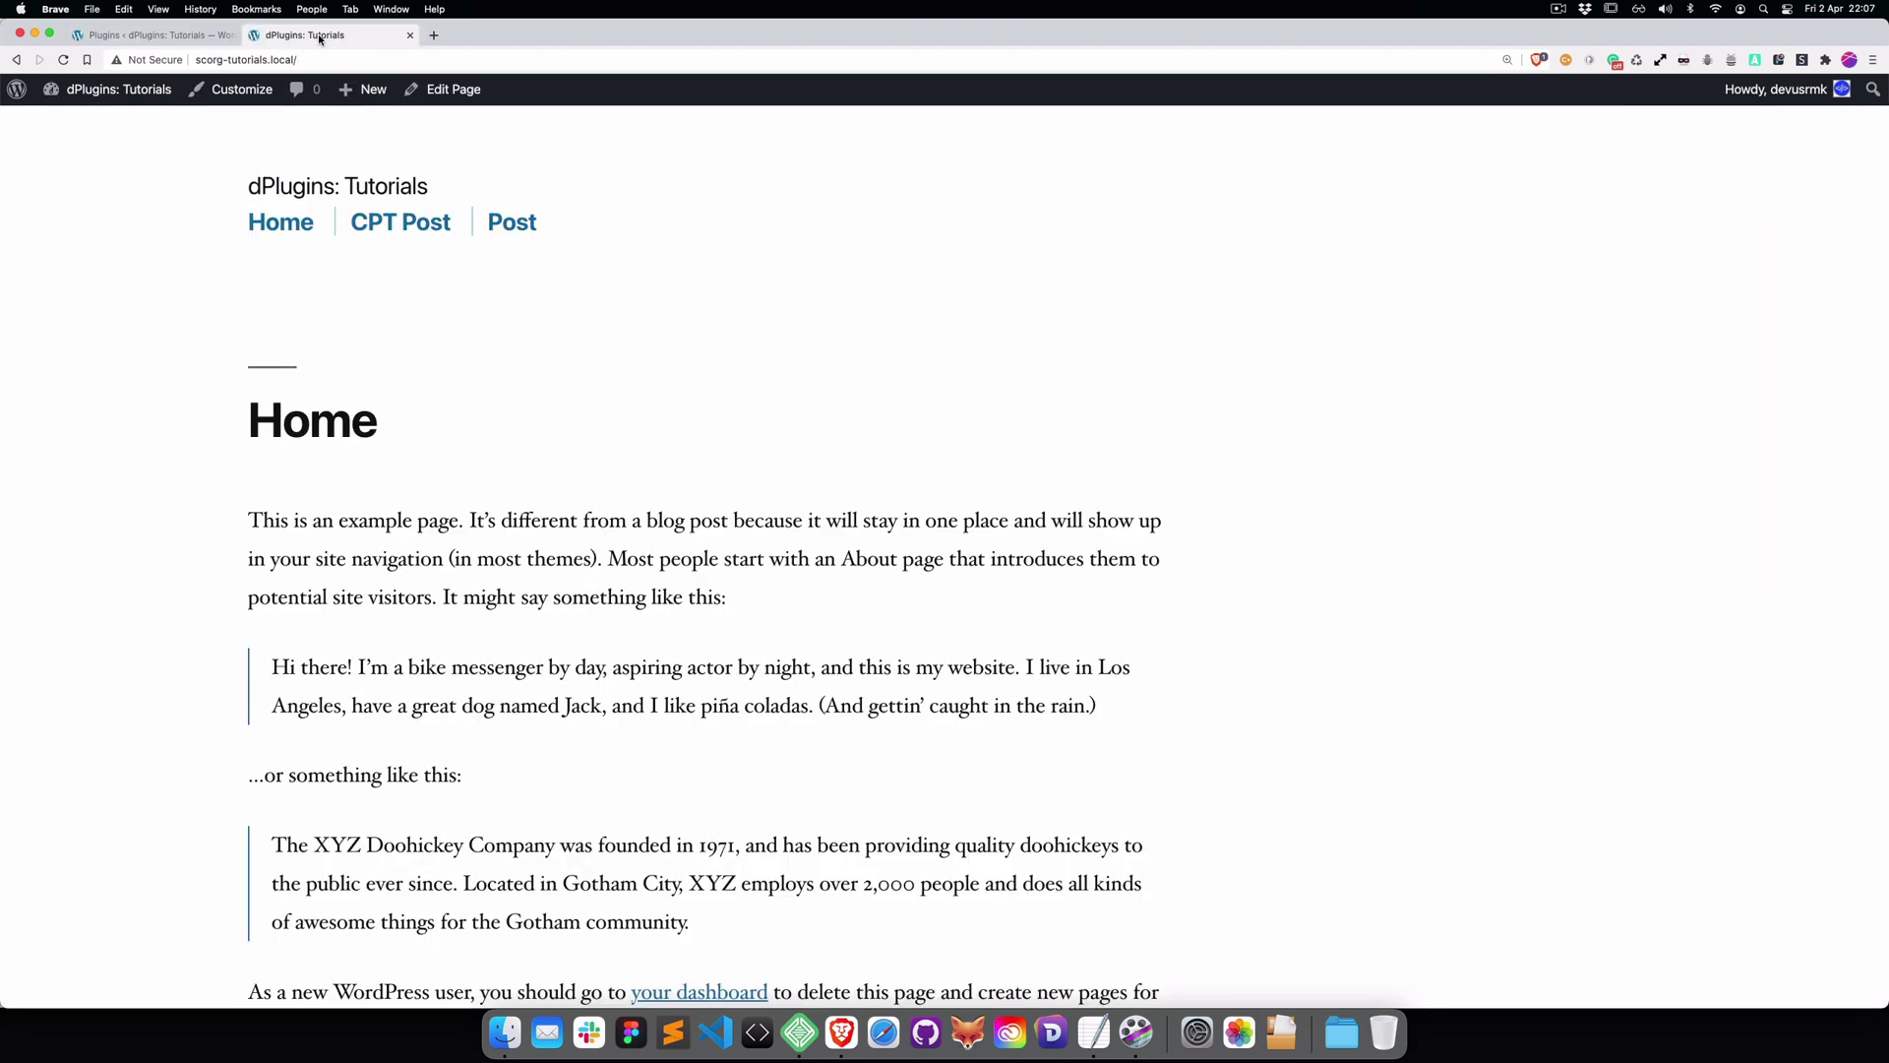
{"action": "left_click", "coordinate": [405, 225]}
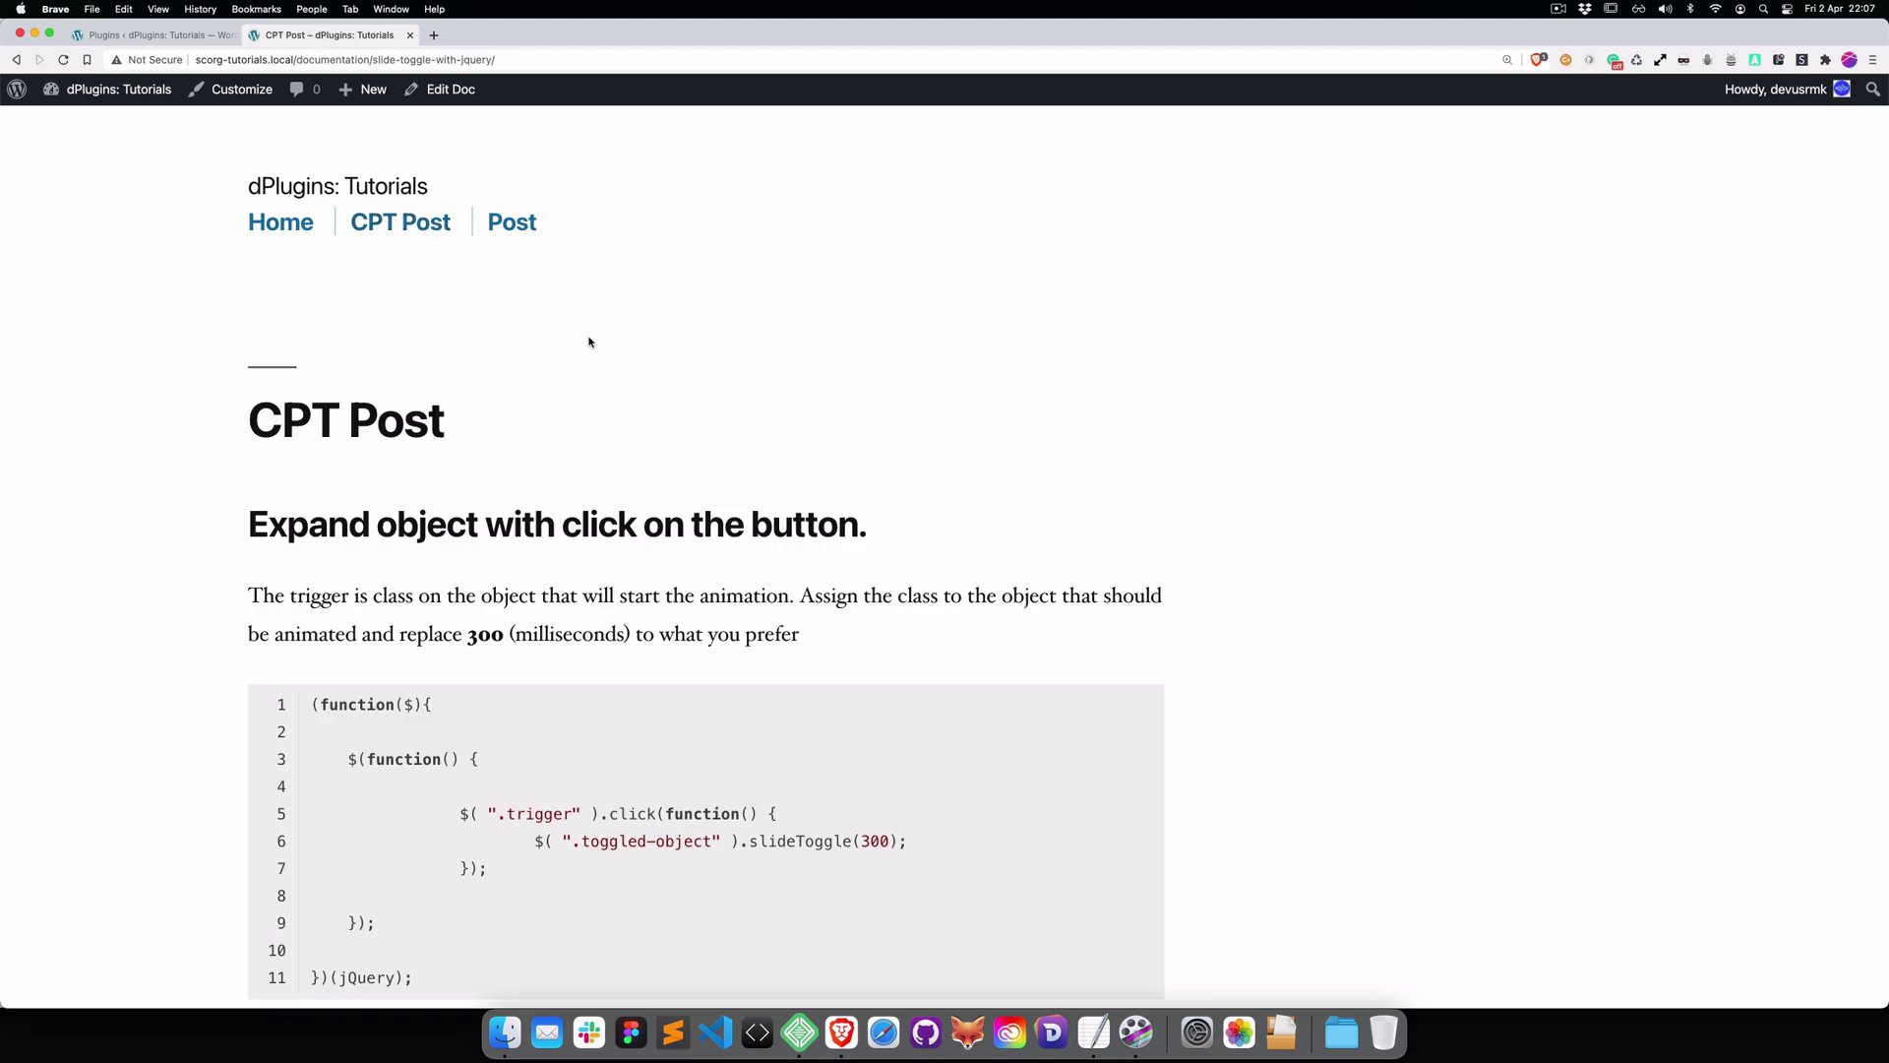
{"action": "scroll", "coordinate": [589, 341], "scroll_direction": "down", "scroll_amount": 5}
{"action": "mouse_move", "coordinate": [955, 594]}
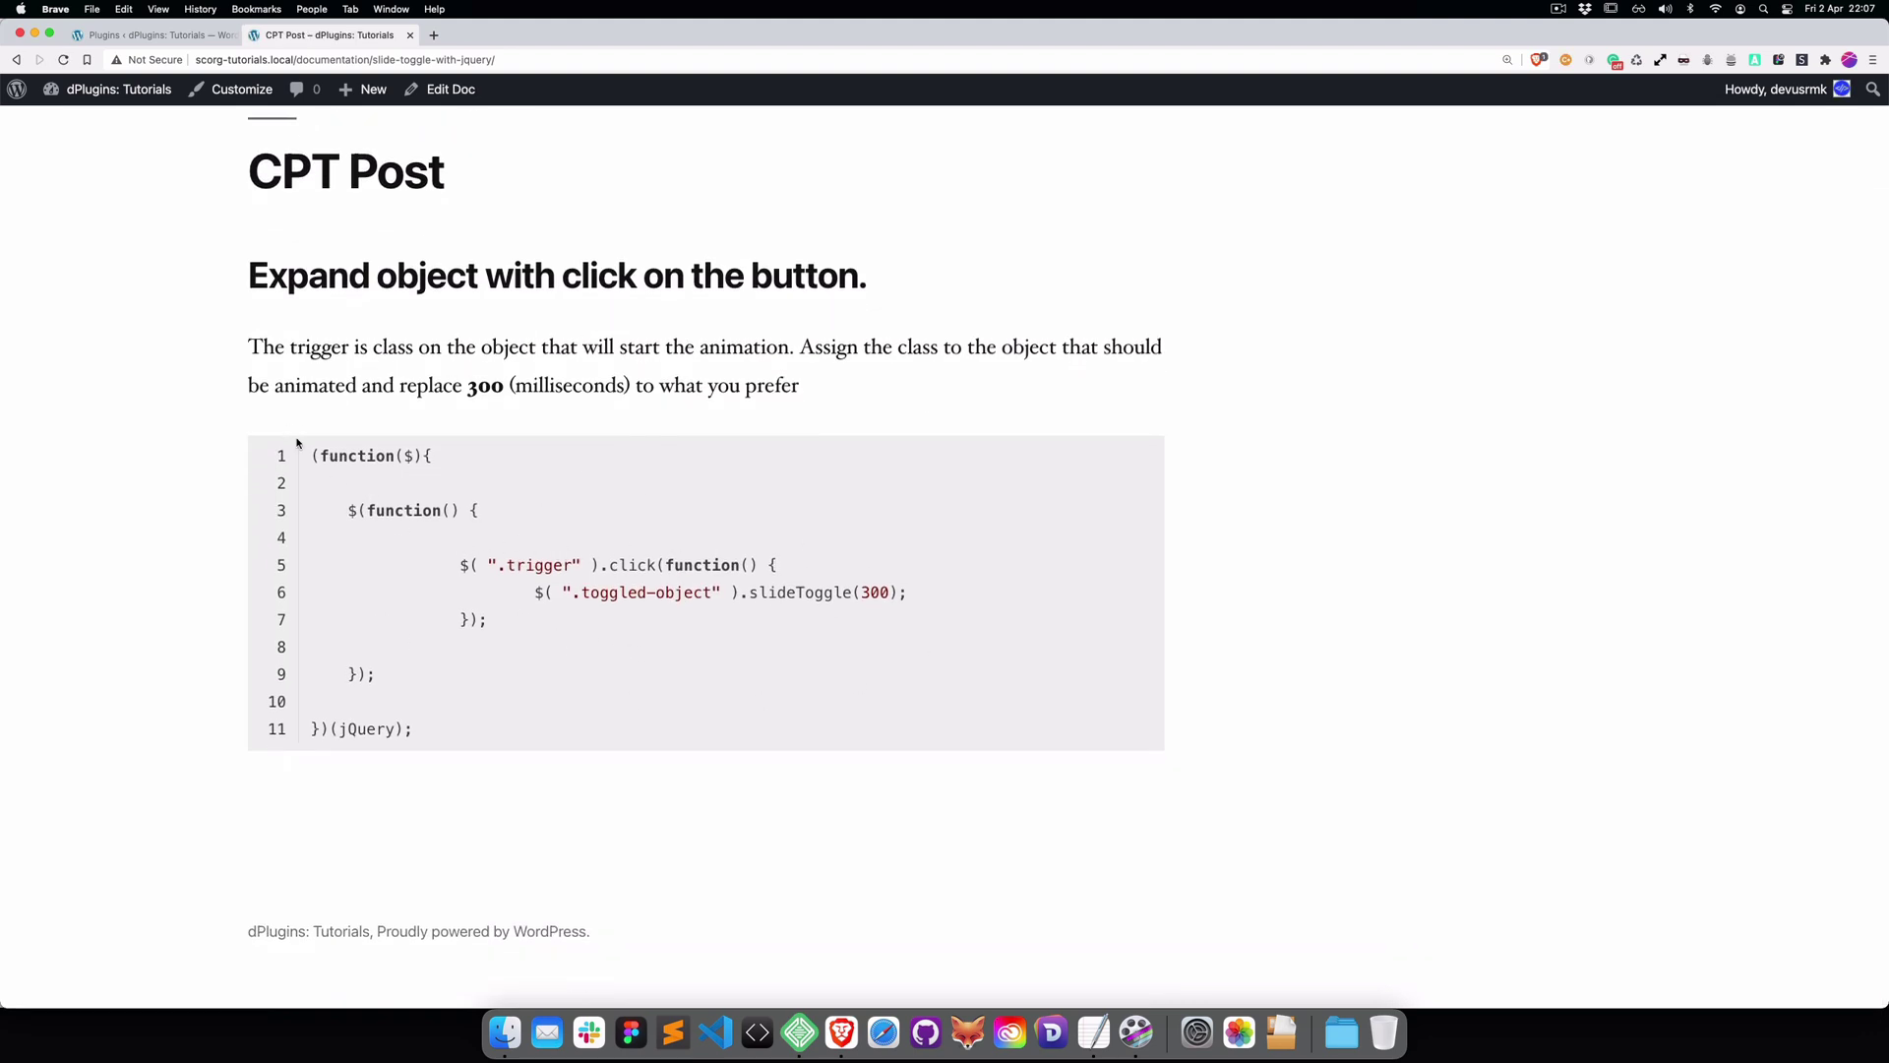
{"action": "left_click", "coordinate": [375, 512]}
{"action": "left_click", "coordinate": [166, 37]}
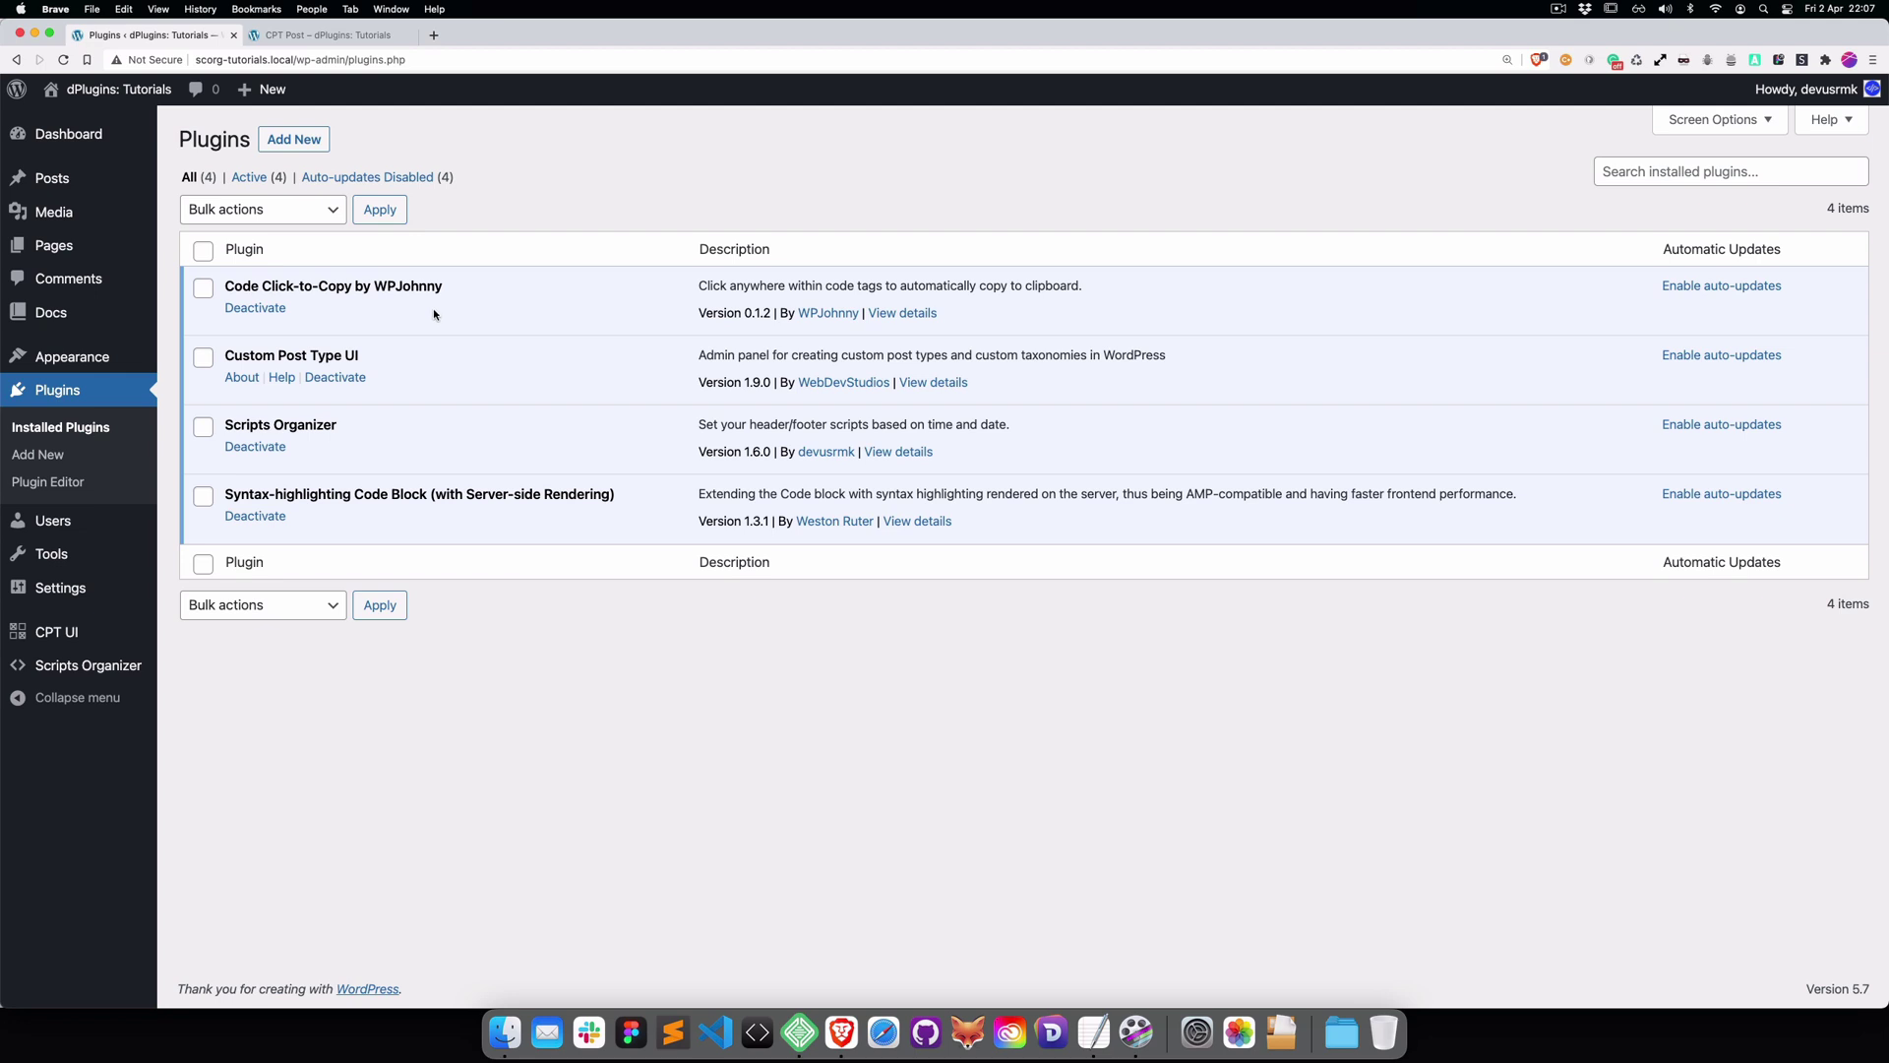
{"action": "left_click", "coordinate": [330, 34]}
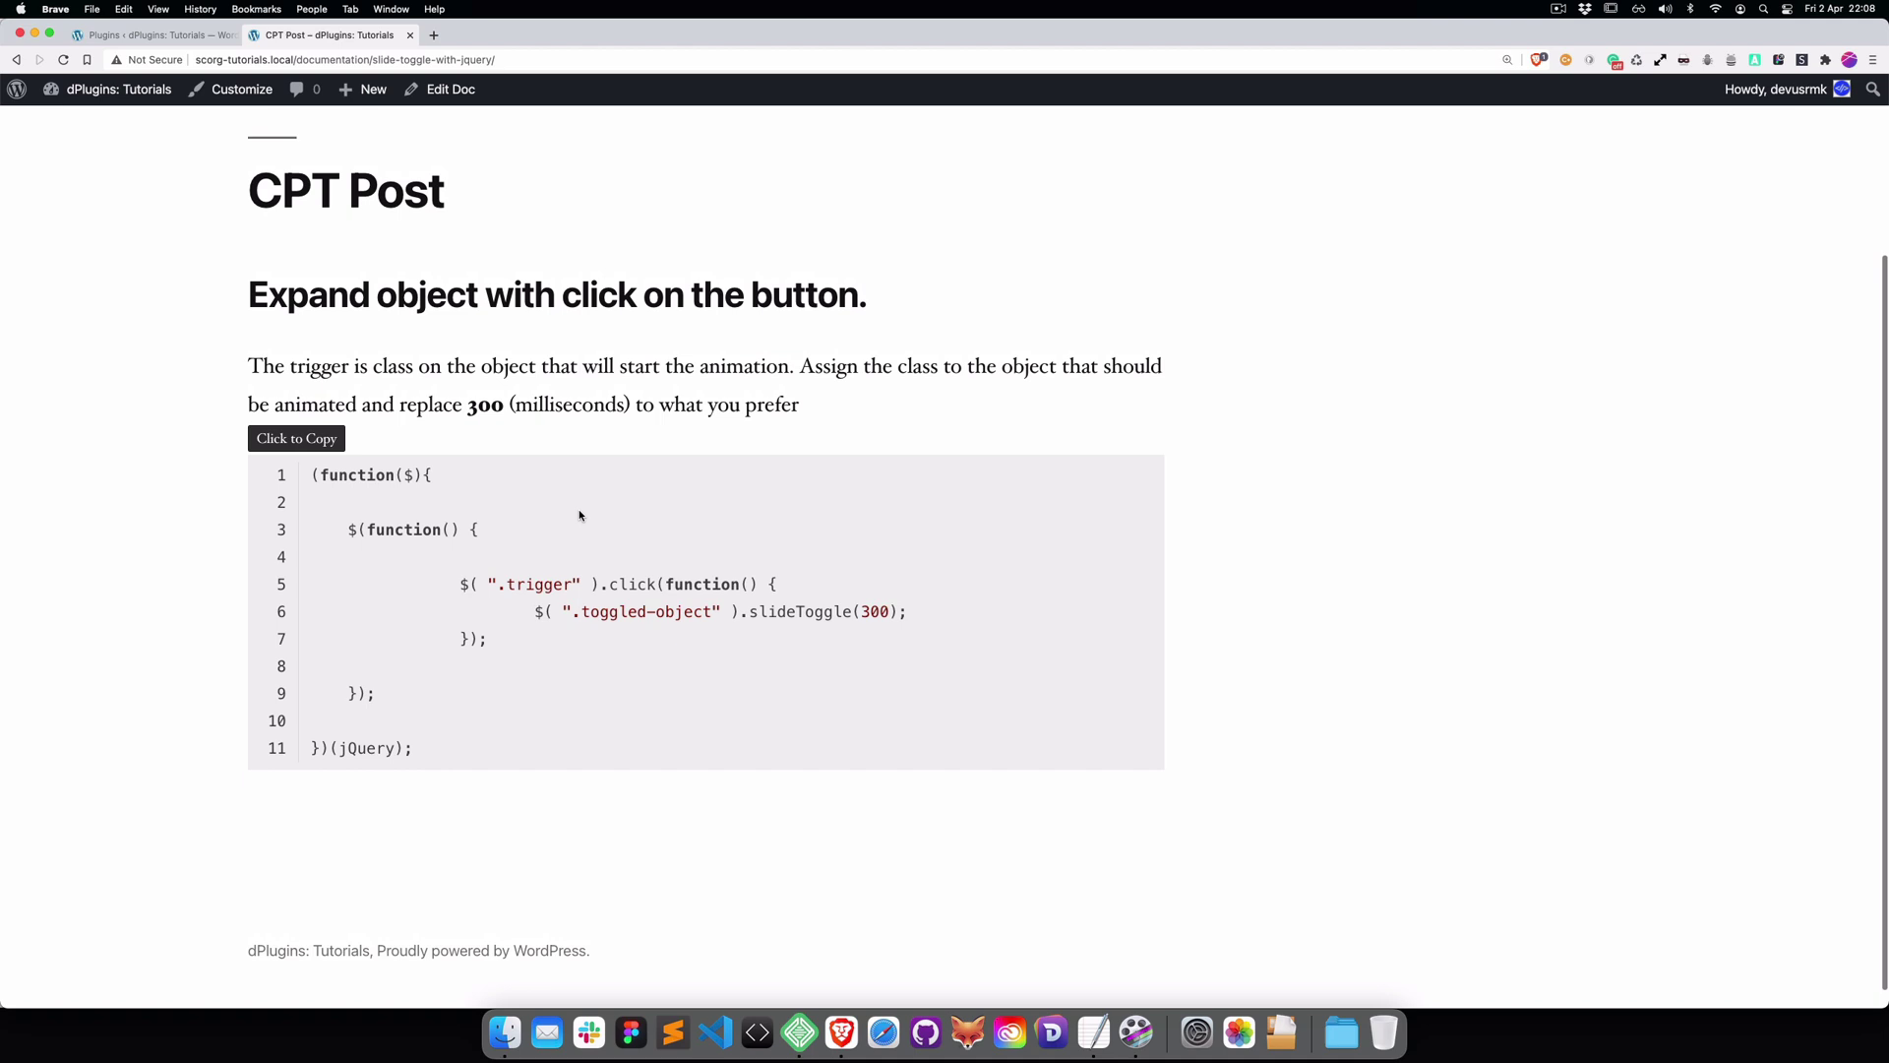
{"action": "scroll", "coordinate": [580, 519], "scroll_direction": "up", "scroll_amount": 3}
{"action": "scroll", "coordinate": [571, 523], "scroll_direction": "down", "scroll_amount": 3}
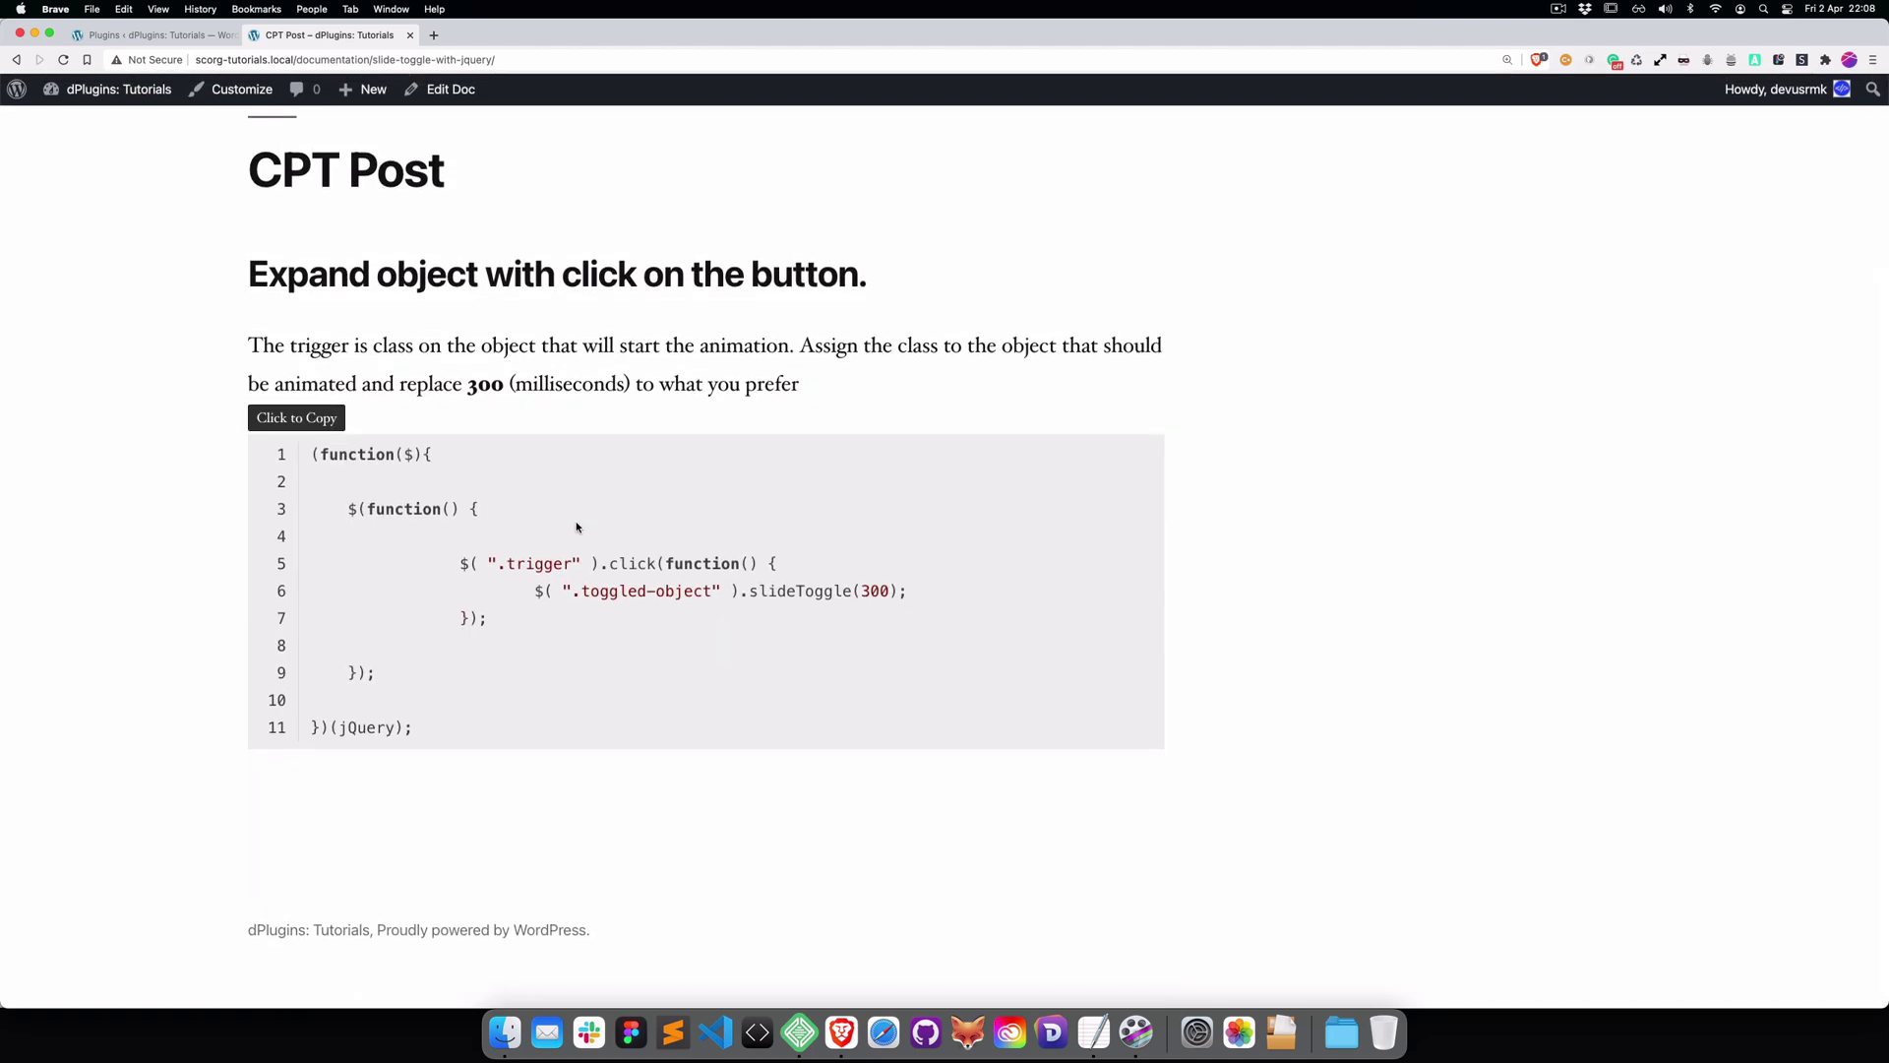
{"action": "scroll", "coordinate": [578, 526], "scroll_direction": "up", "scroll_amount": 3}
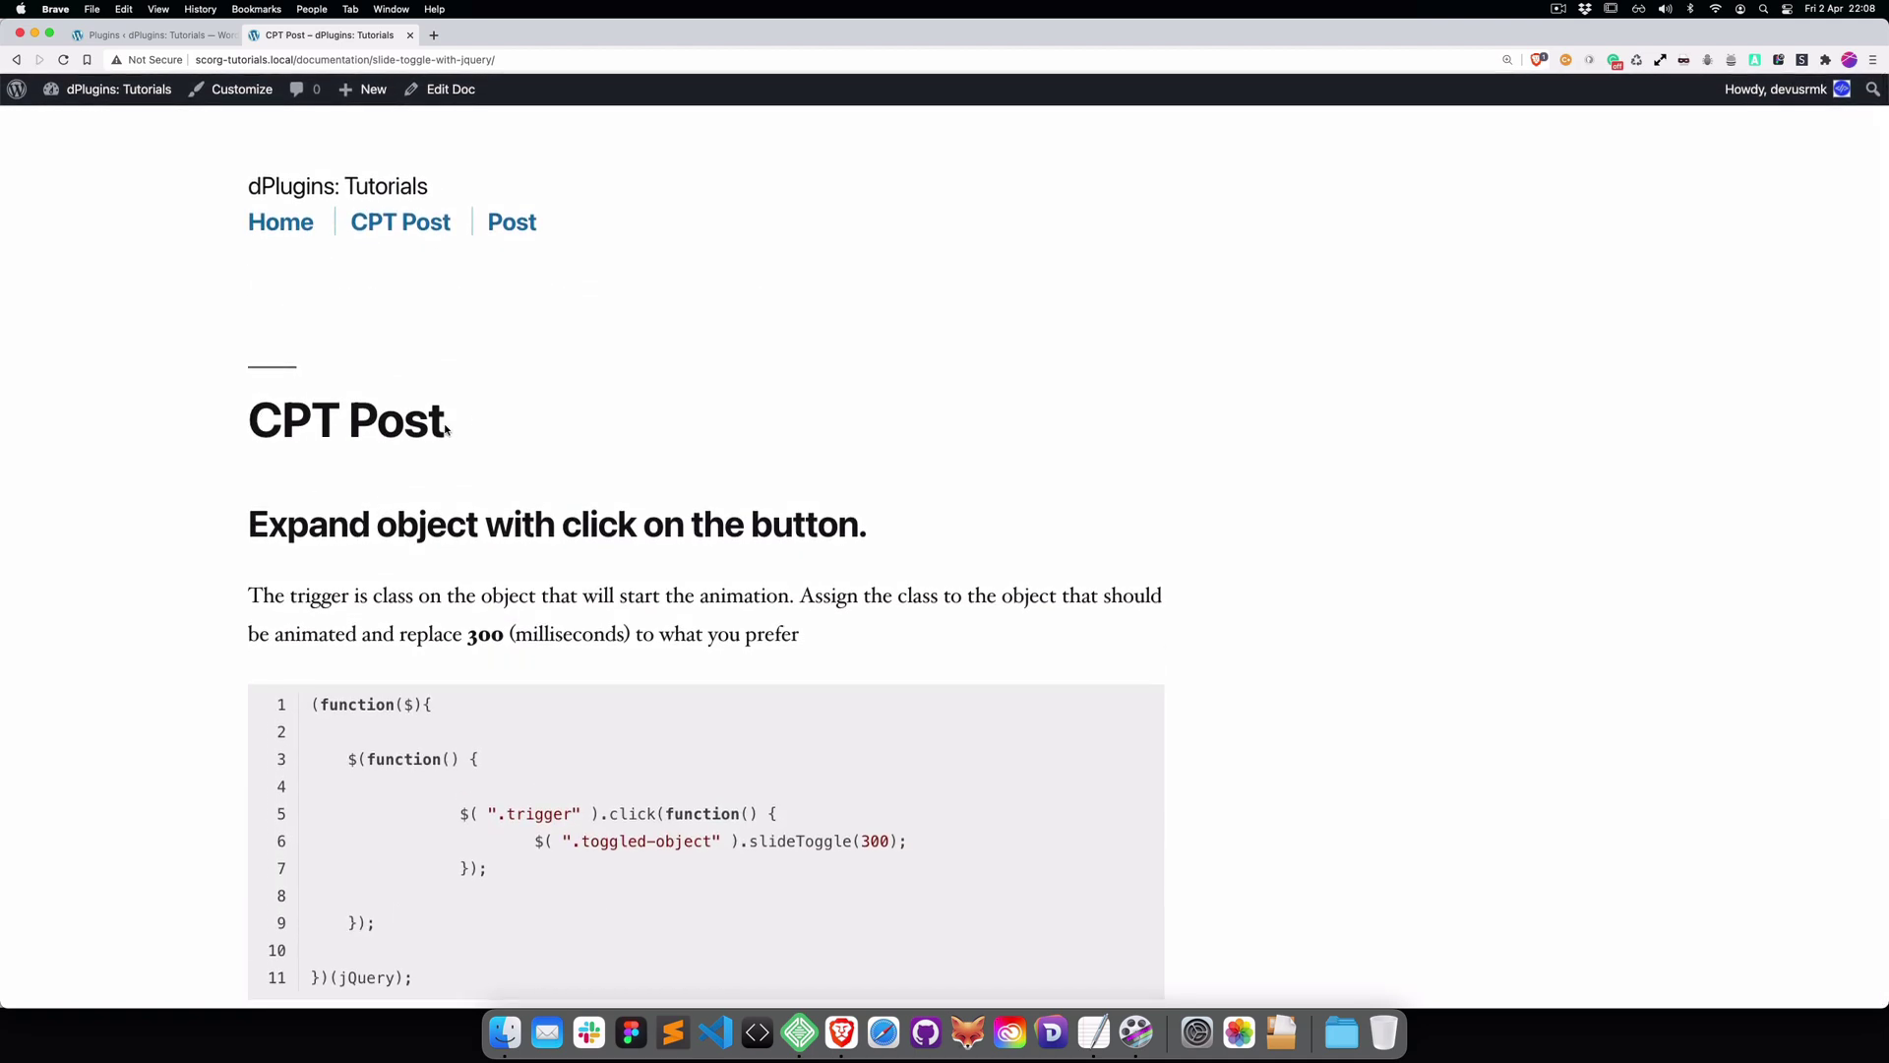
{"action": "left_click", "coordinate": [512, 227]}
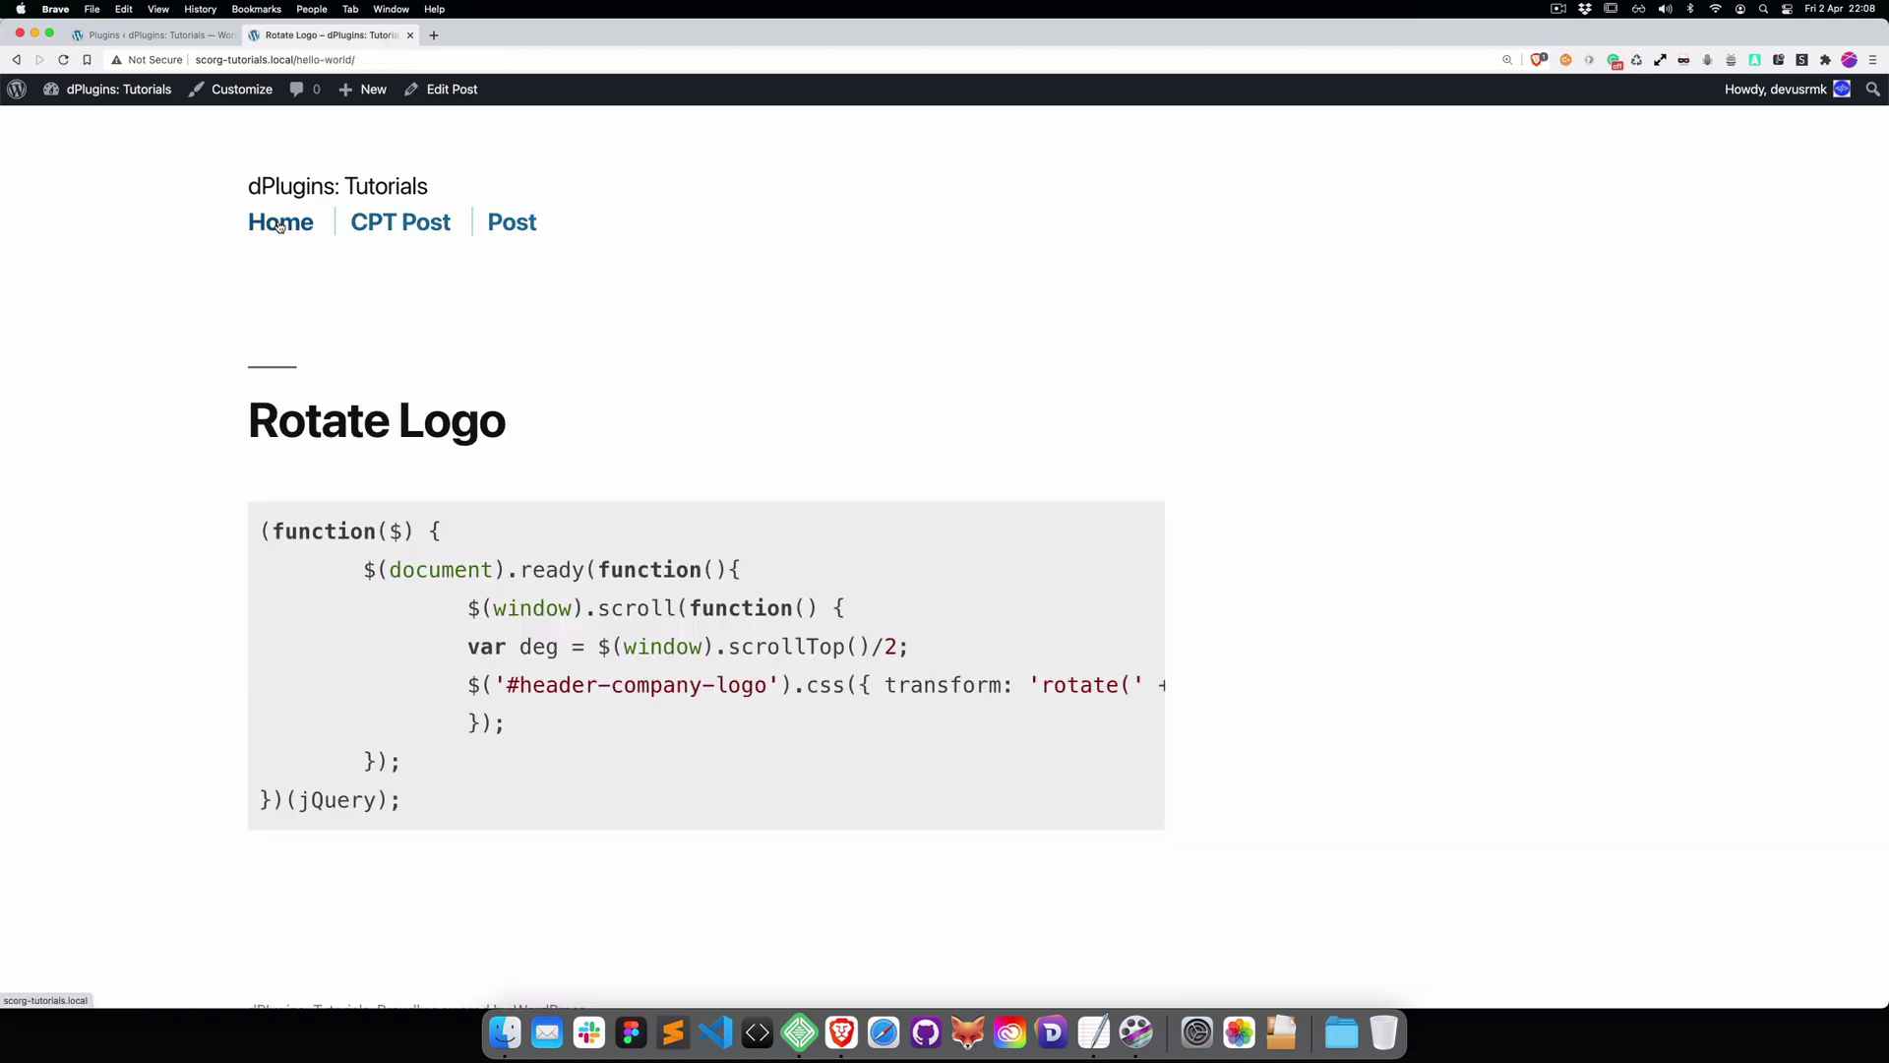
{"action": "left_click", "coordinate": [193, 39]}
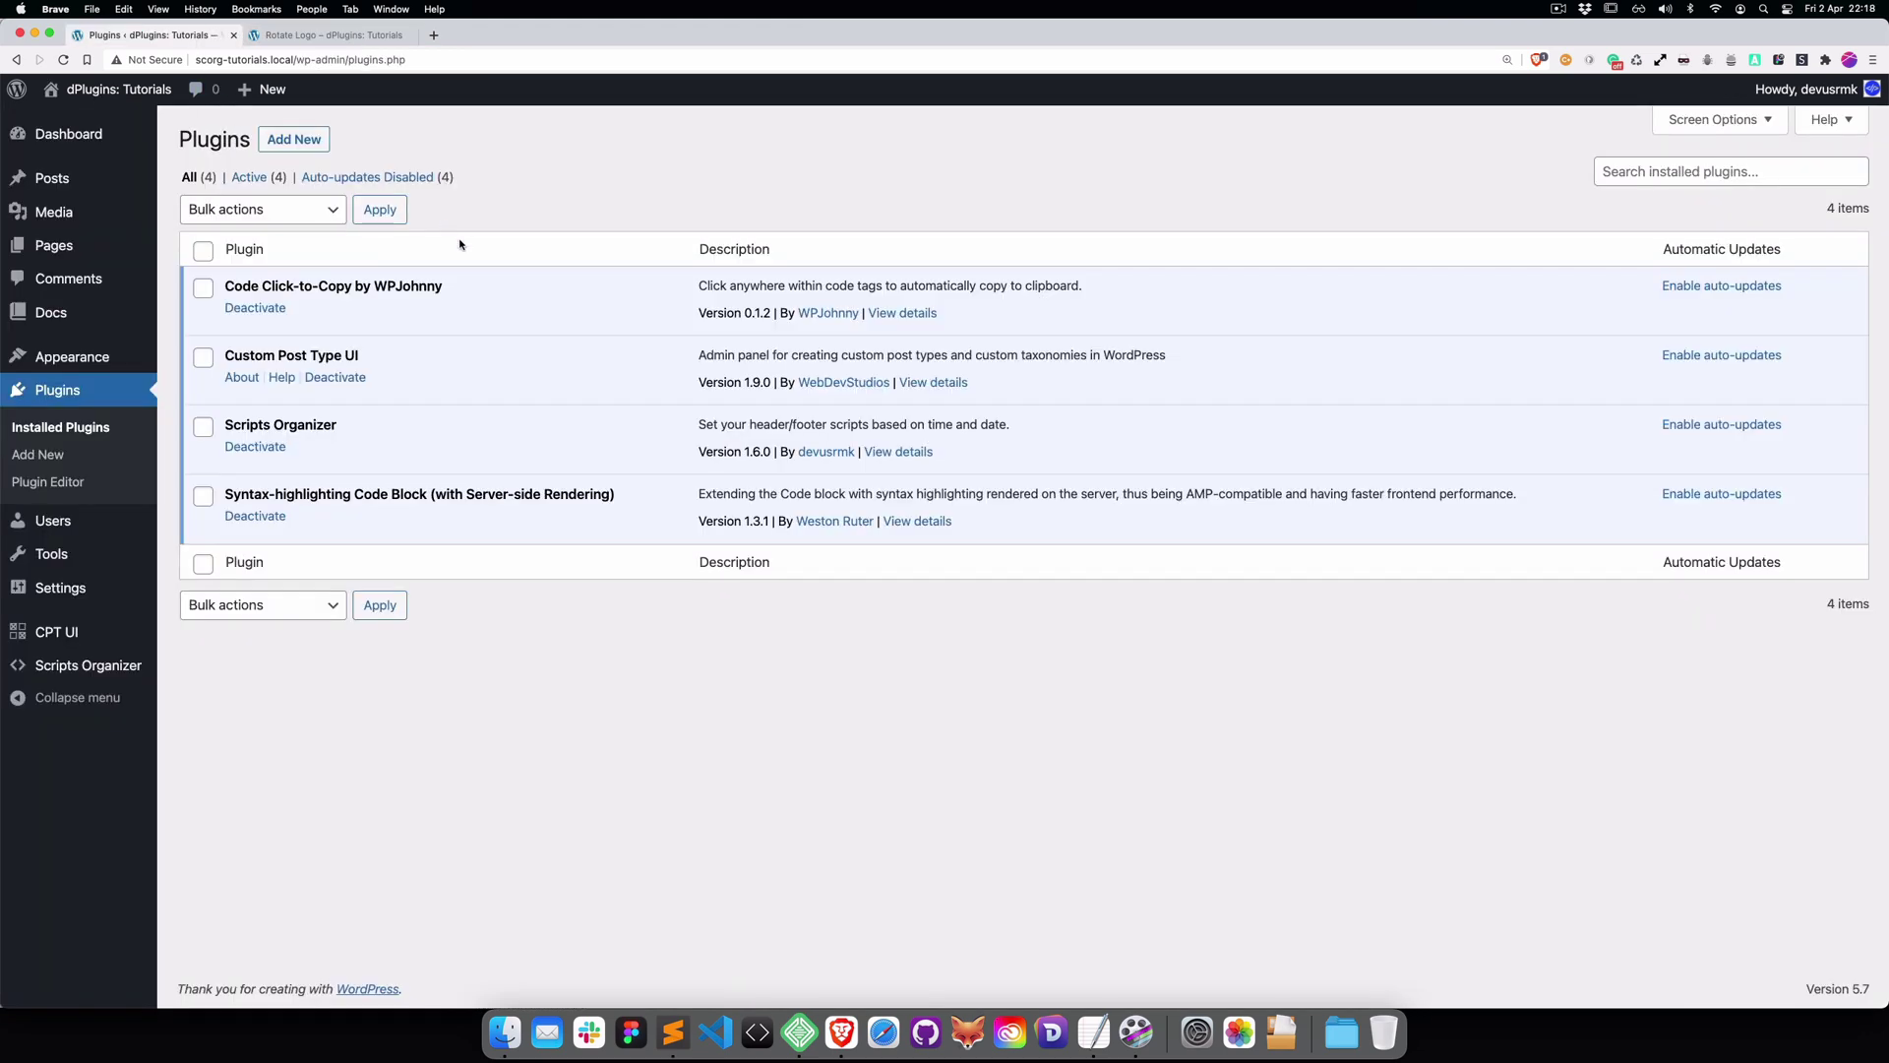
{"action": "left_click_drag", "start_coordinate": [225, 287], "coordinate": [473, 295]}
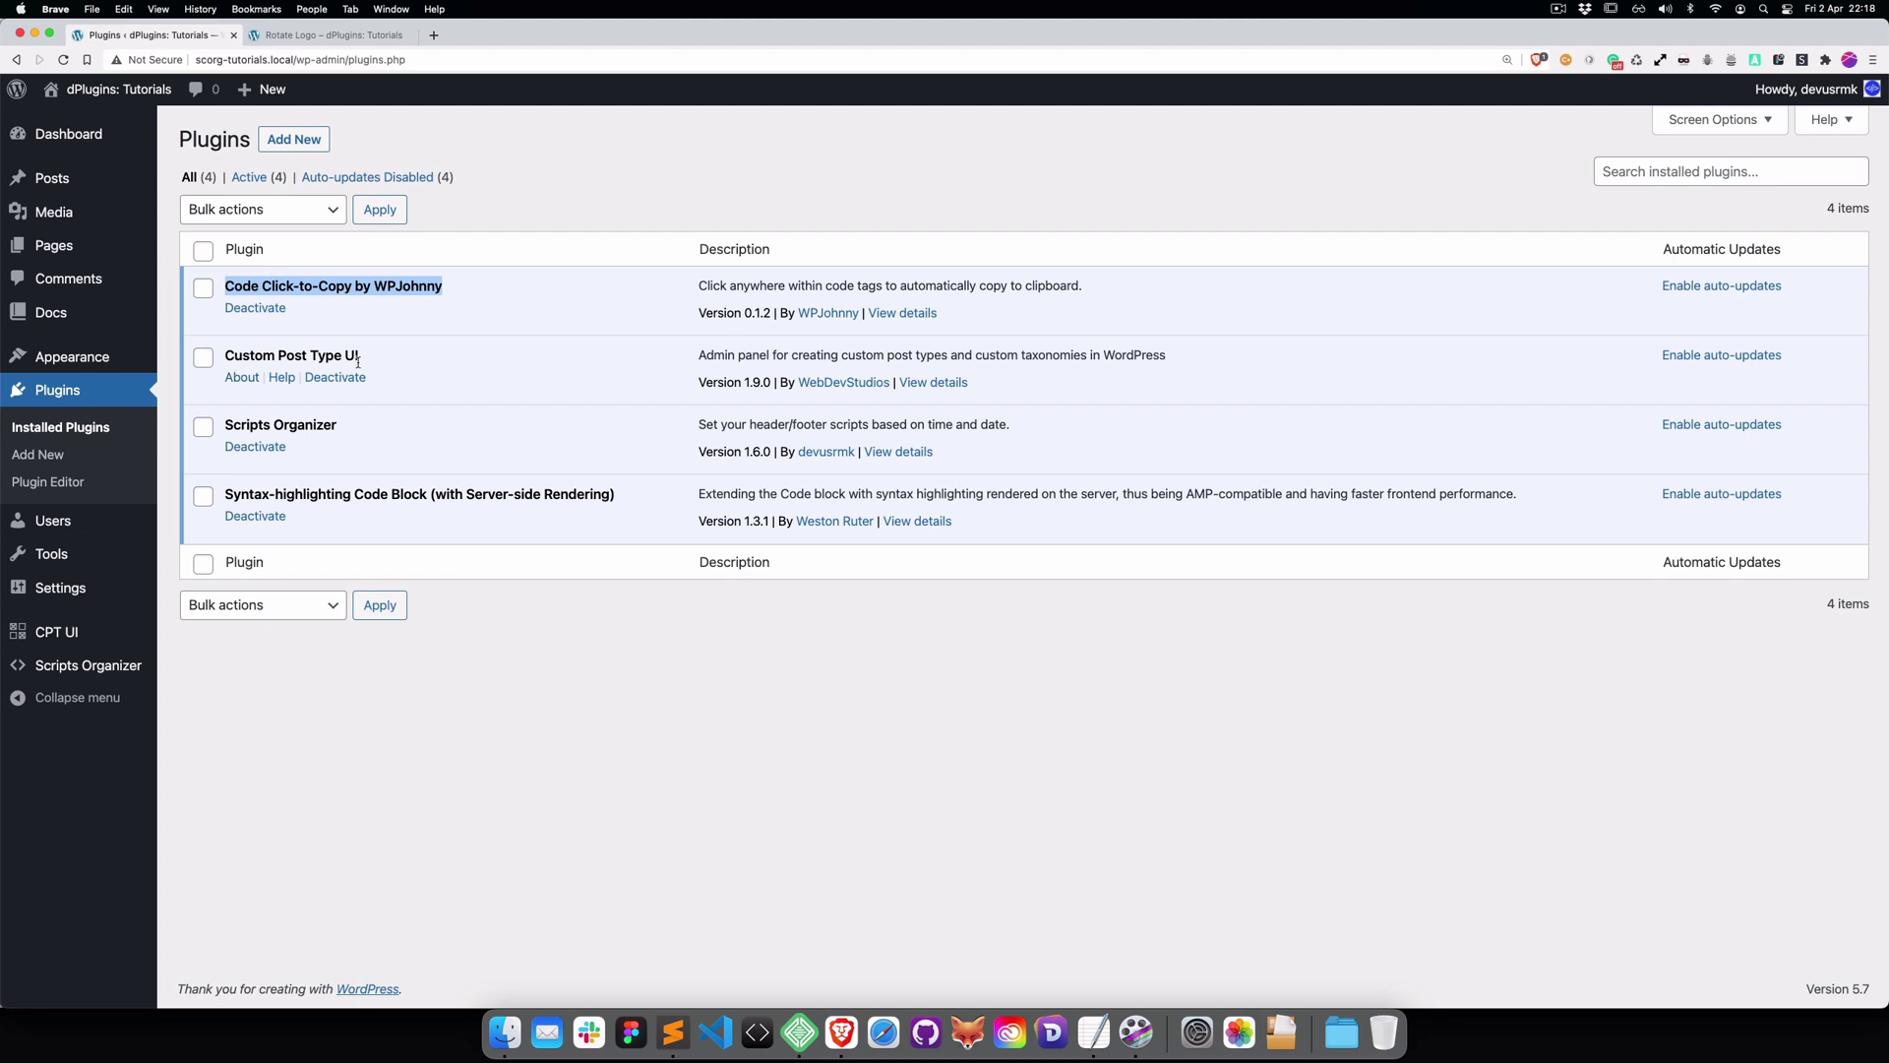
{"action": "mouse_move", "coordinate": [56, 319]}
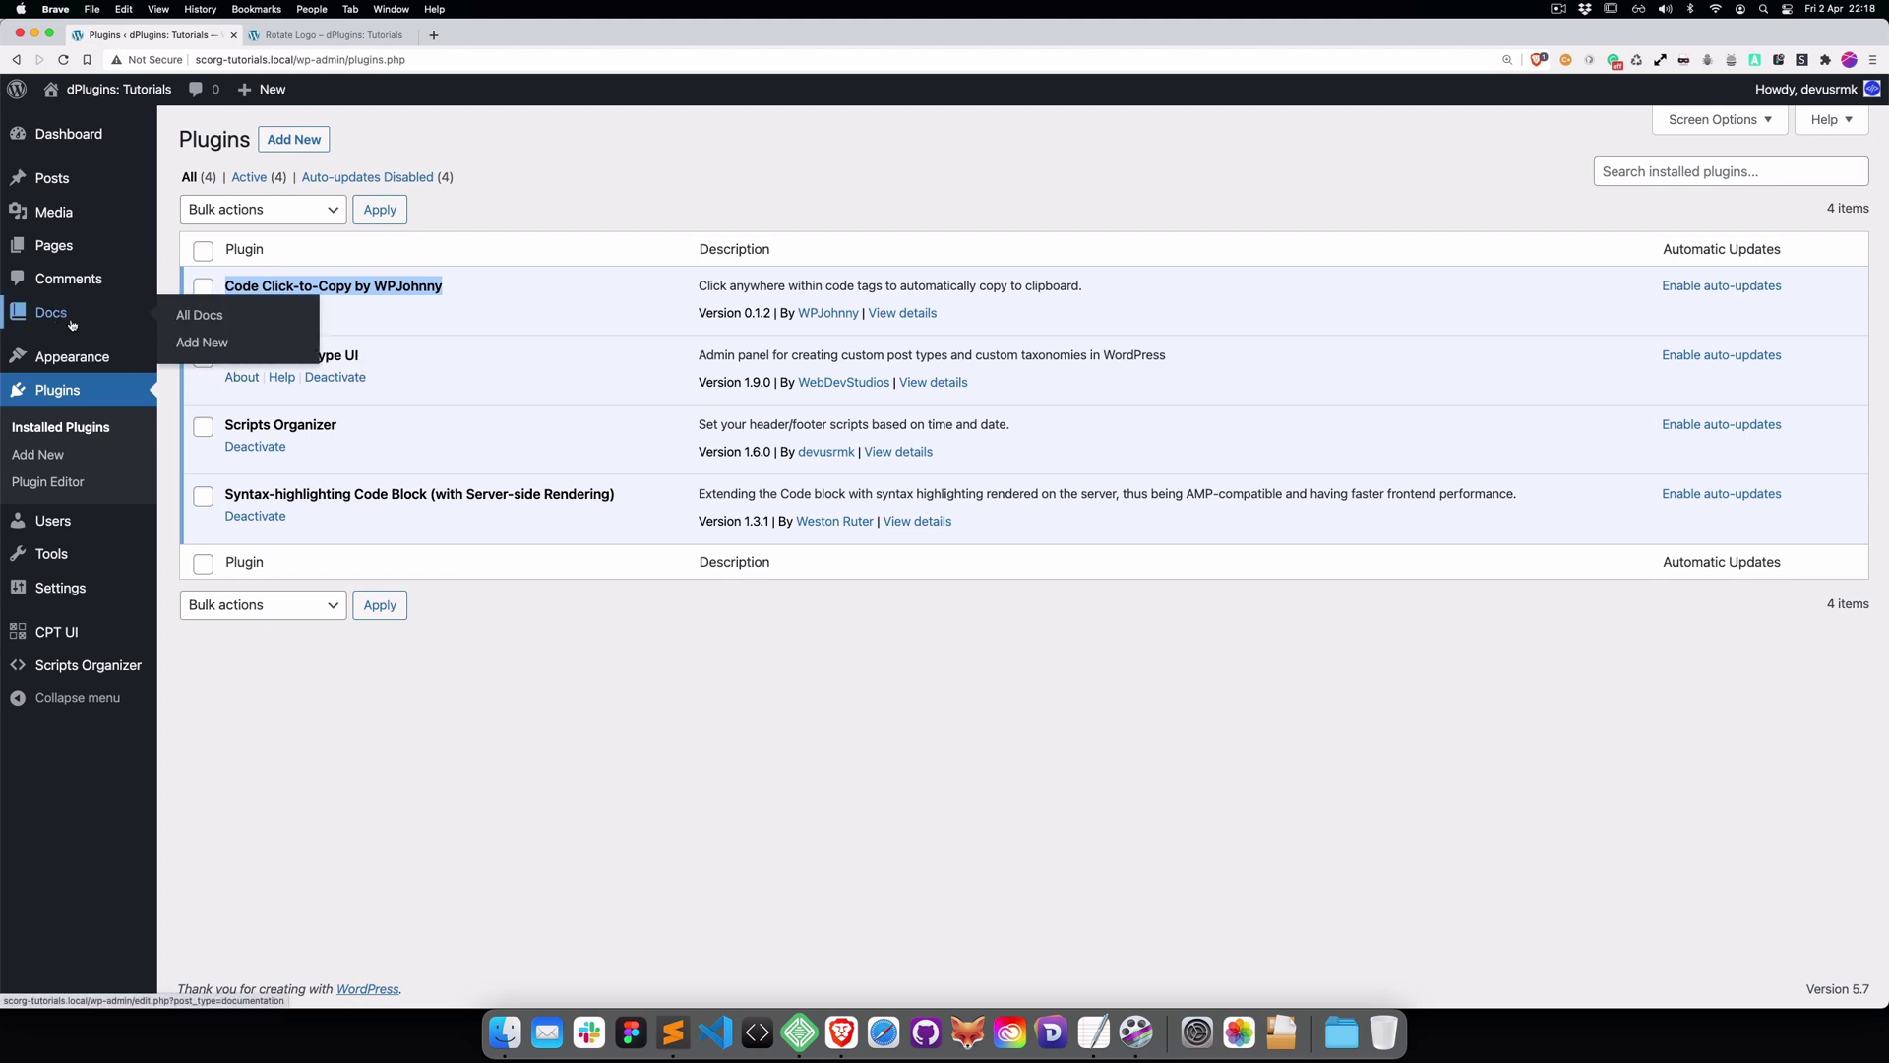
{"action": "left_click_drag", "start_coordinate": [229, 424], "coordinate": [367, 430]}
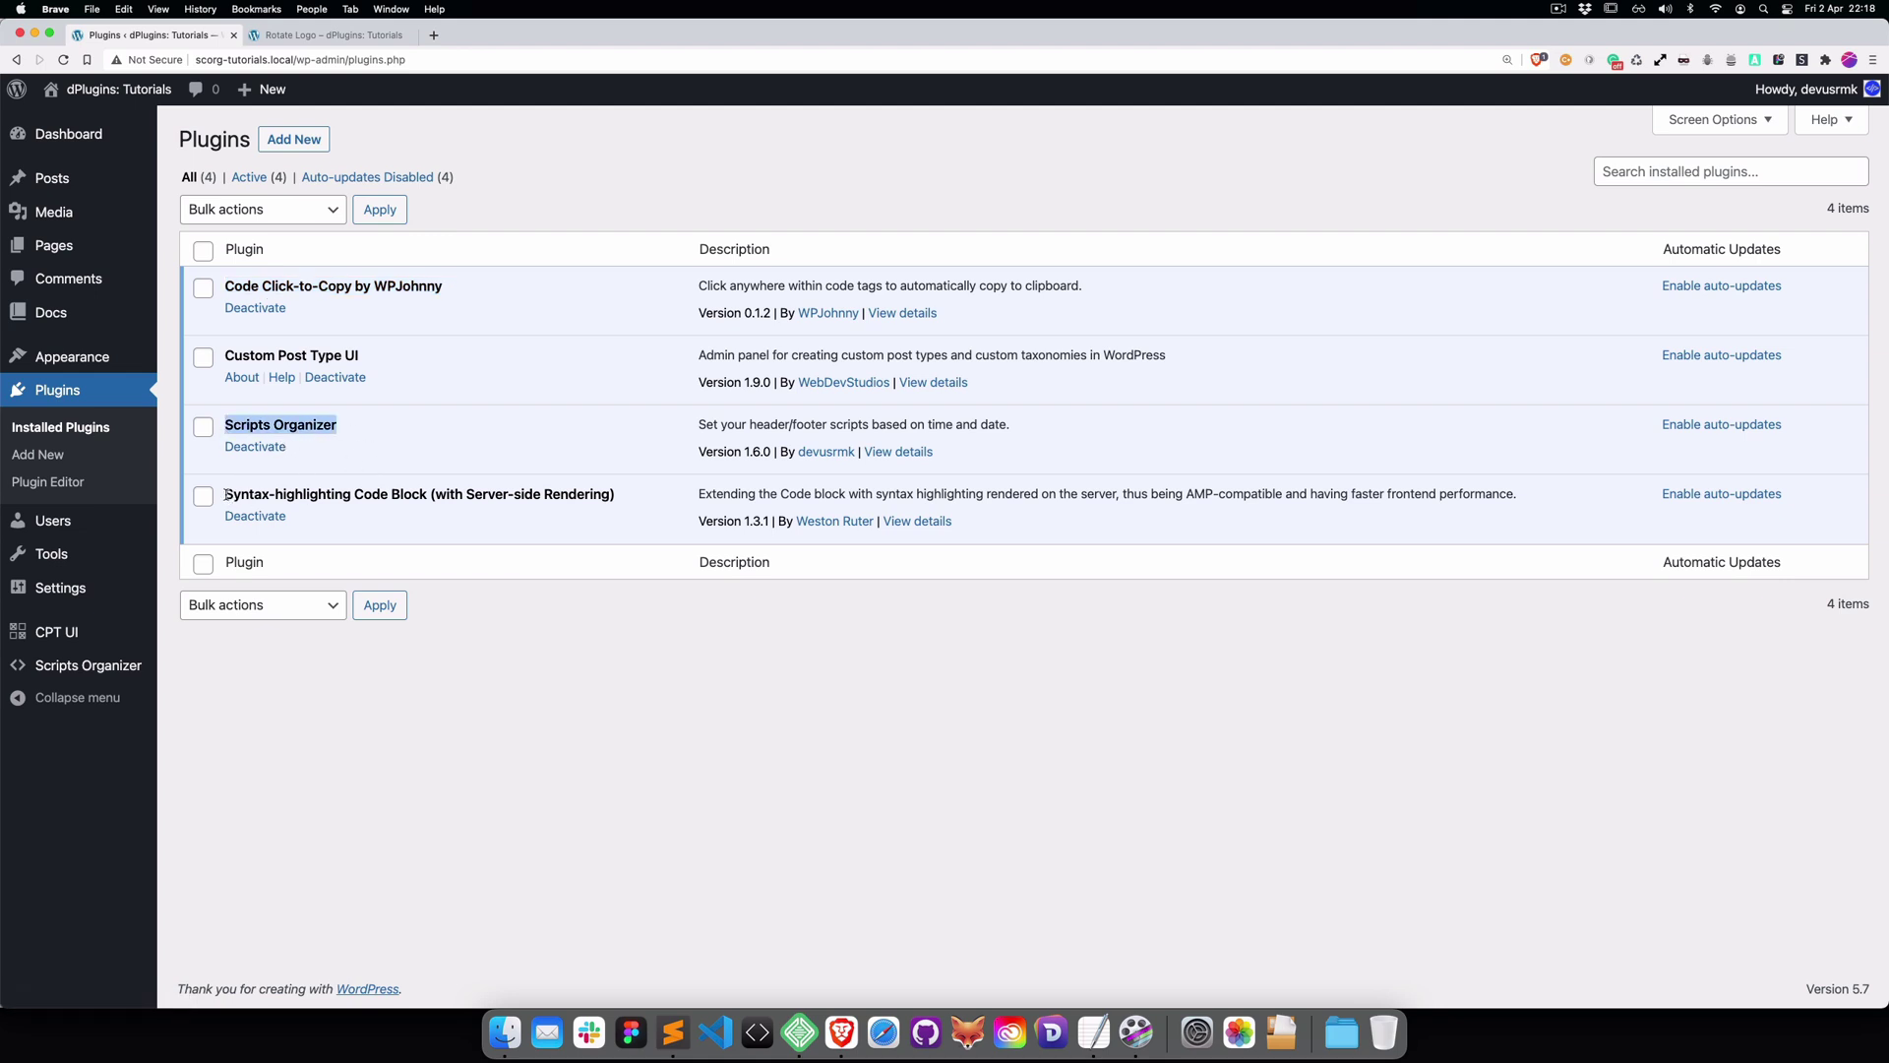
{"action": "left_click_drag", "start_coordinate": [226, 495], "coordinate": [358, 497]}
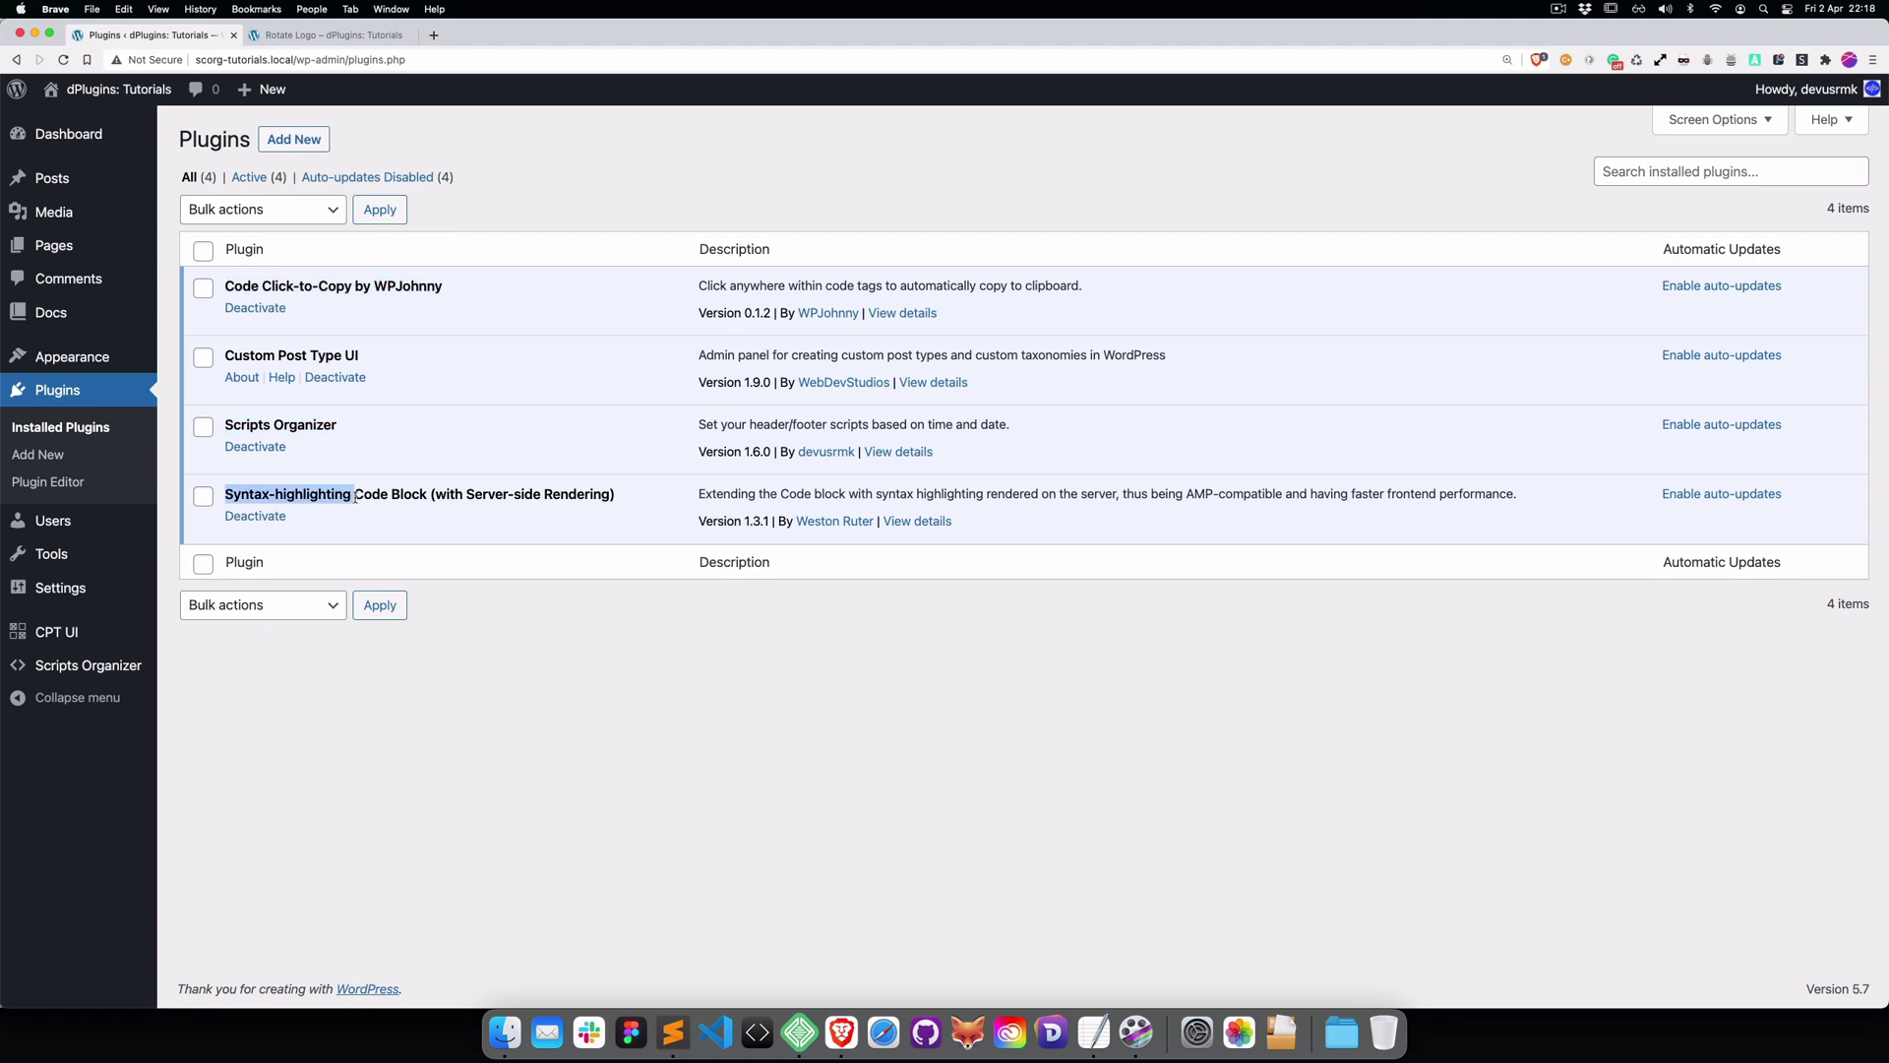
{"action": "left_click", "coordinate": [334, 39]}
{"action": "mouse_move", "coordinate": [615, 563]}
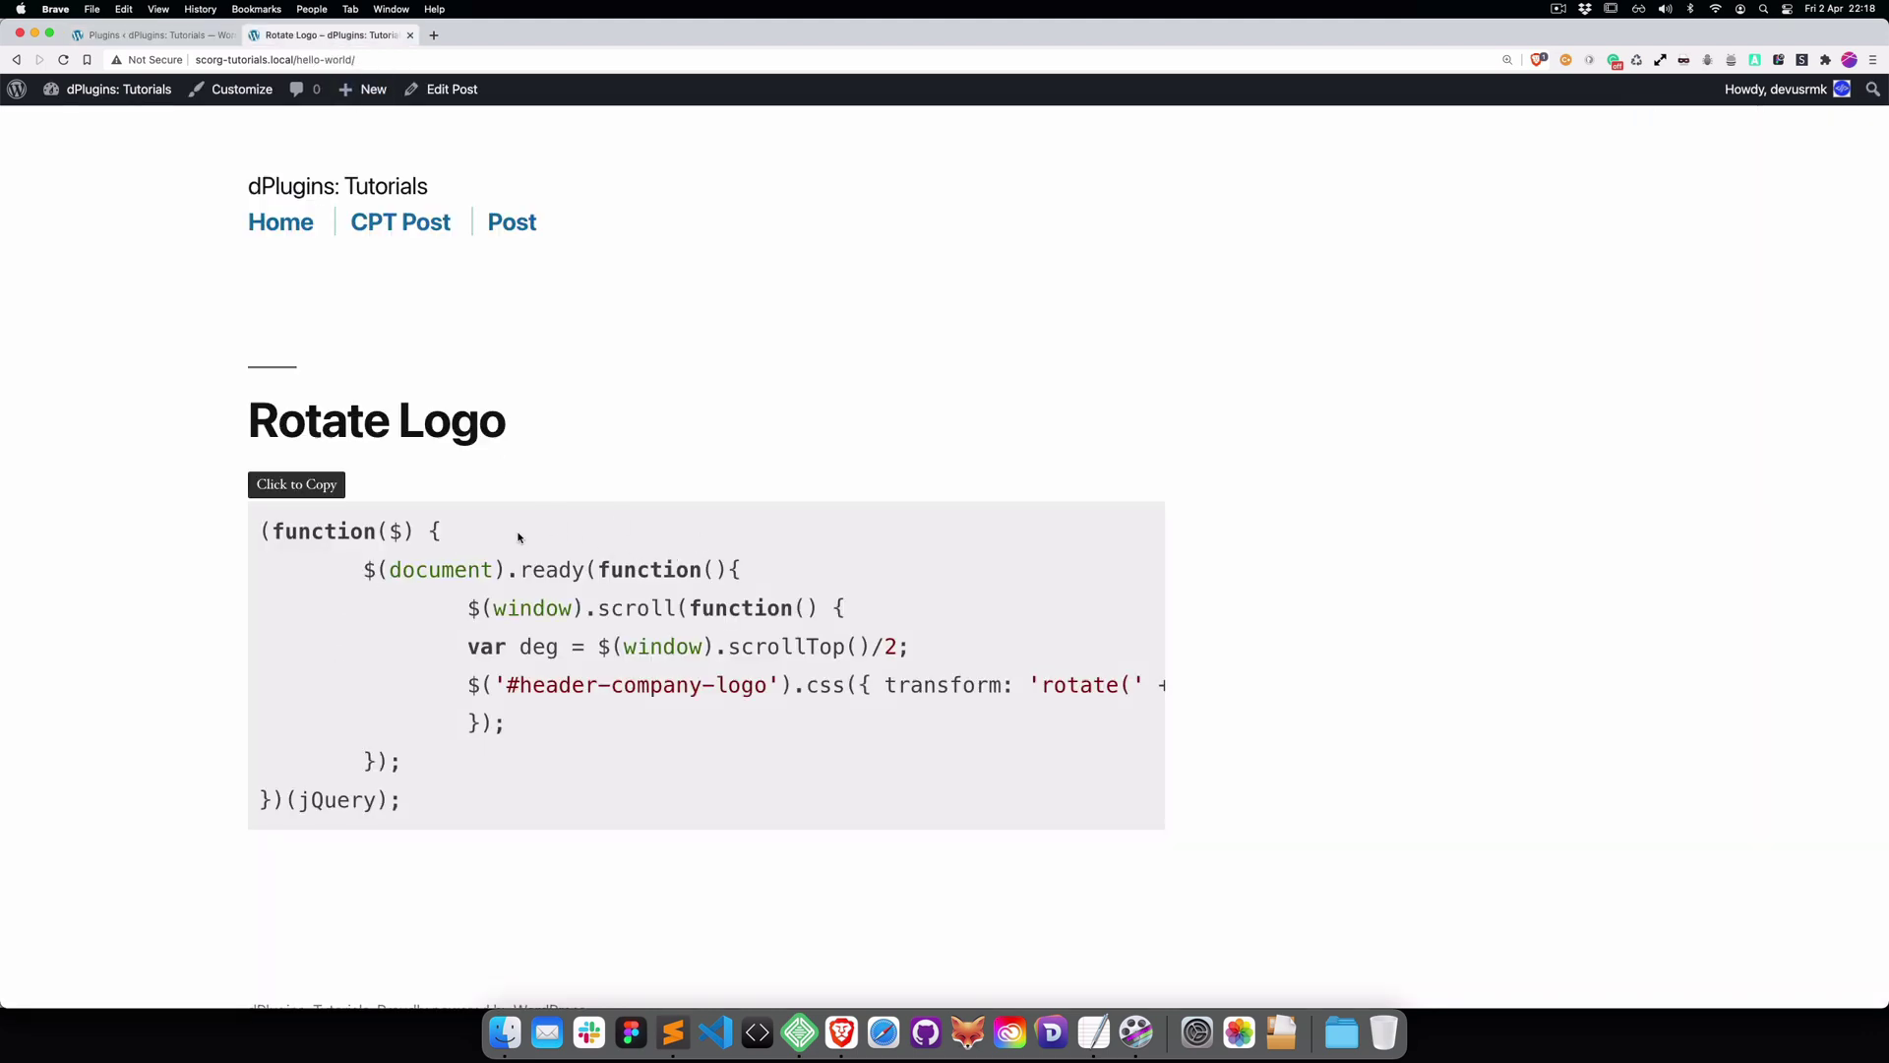
{"action": "key", "text": "ctrl+shift+Tab"}
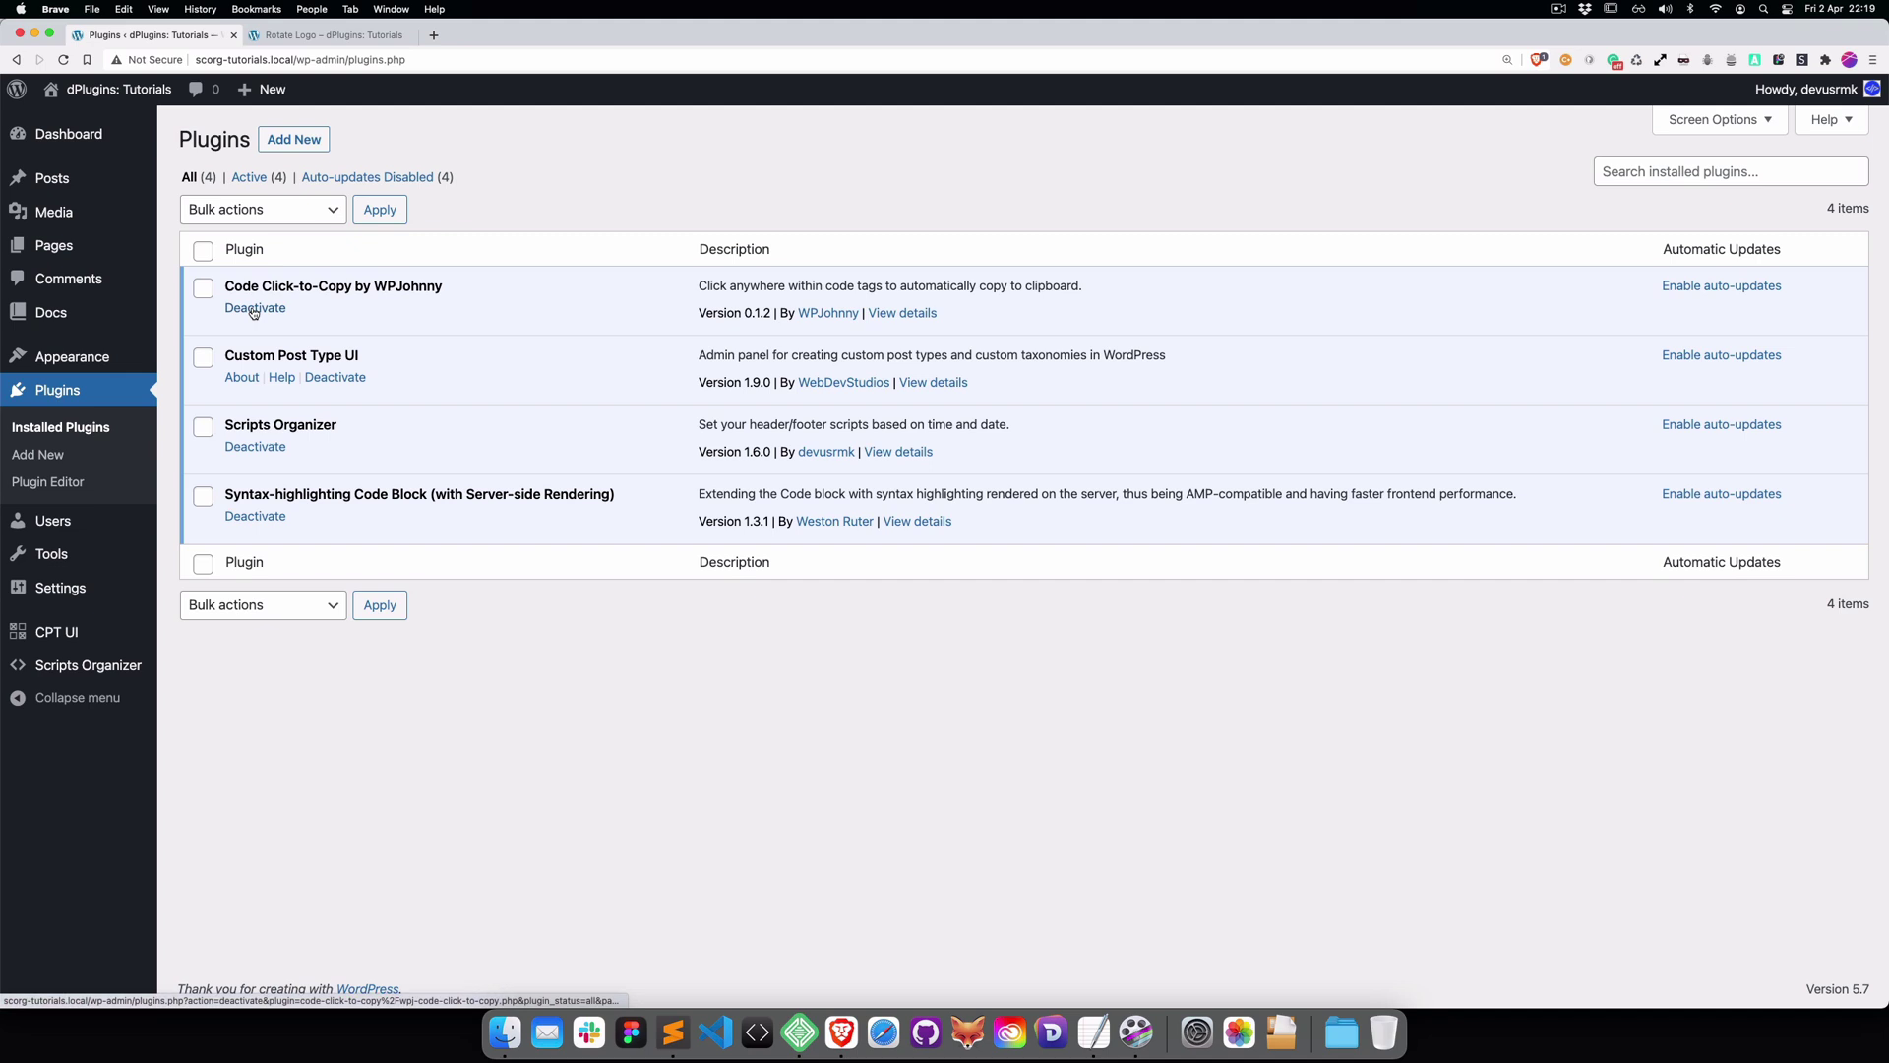
Deactivate Code Click-to-Copy by WPJohnny and bring the Rotate Logo post back up
{"action": "left_click", "coordinate": [254, 309]}
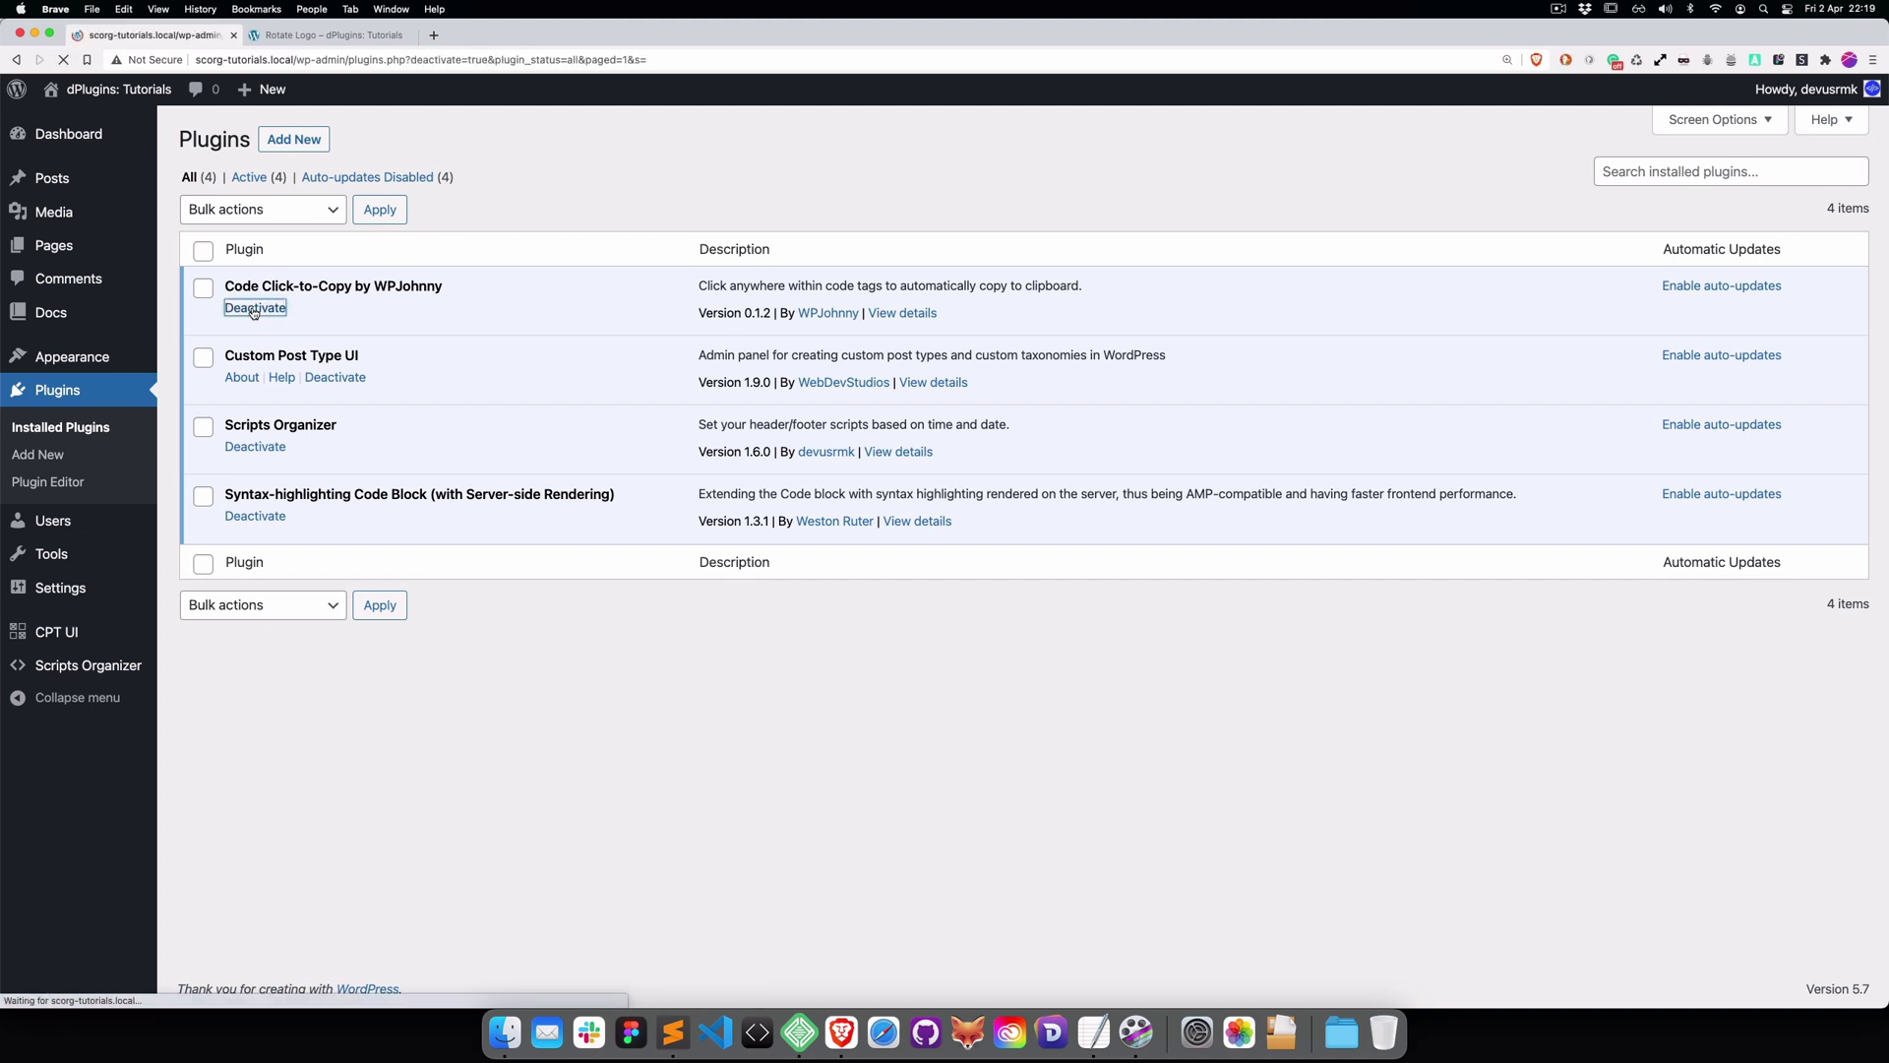
{"action": "left_click", "coordinate": [323, 39]}
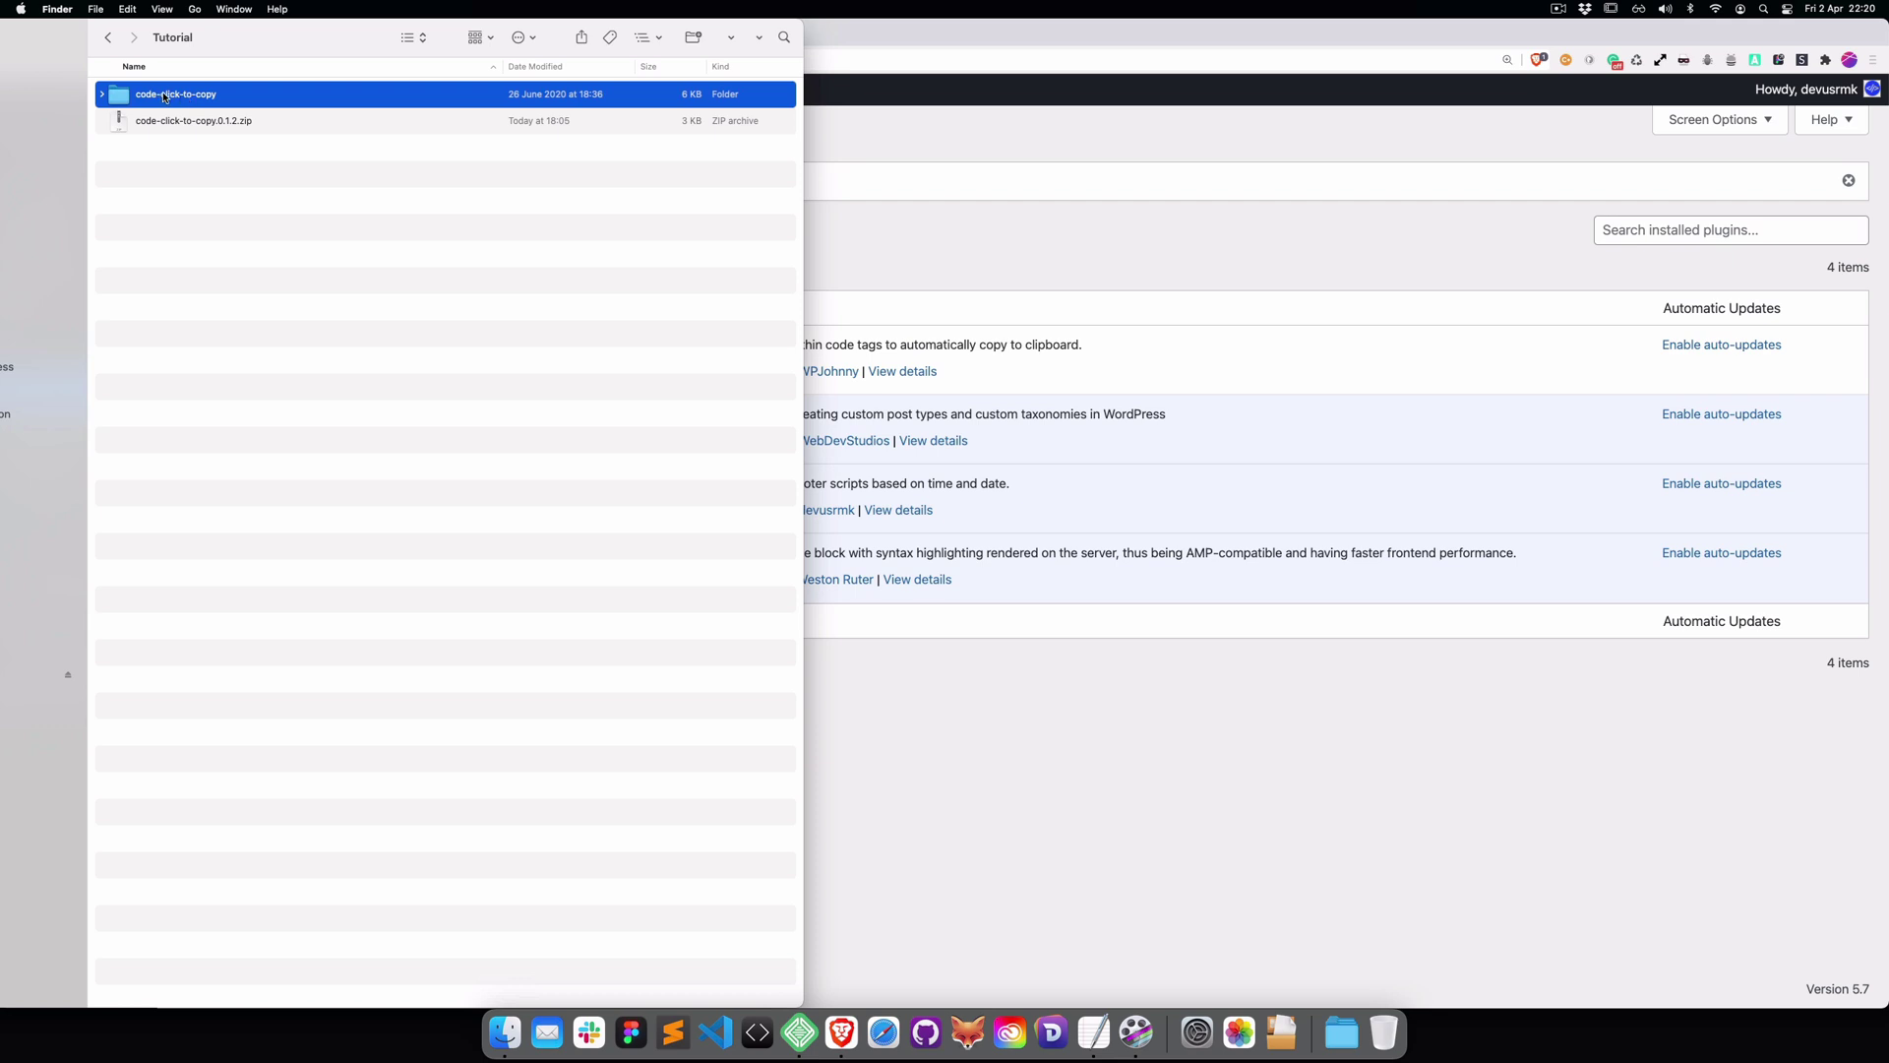
Open wpj-code-click-to-copy.php in Sublime Text and add blank lines after ?> and before </script>
{"action": "left_click_drag", "start_coordinate": [164, 96], "coordinate": [676, 1033]}
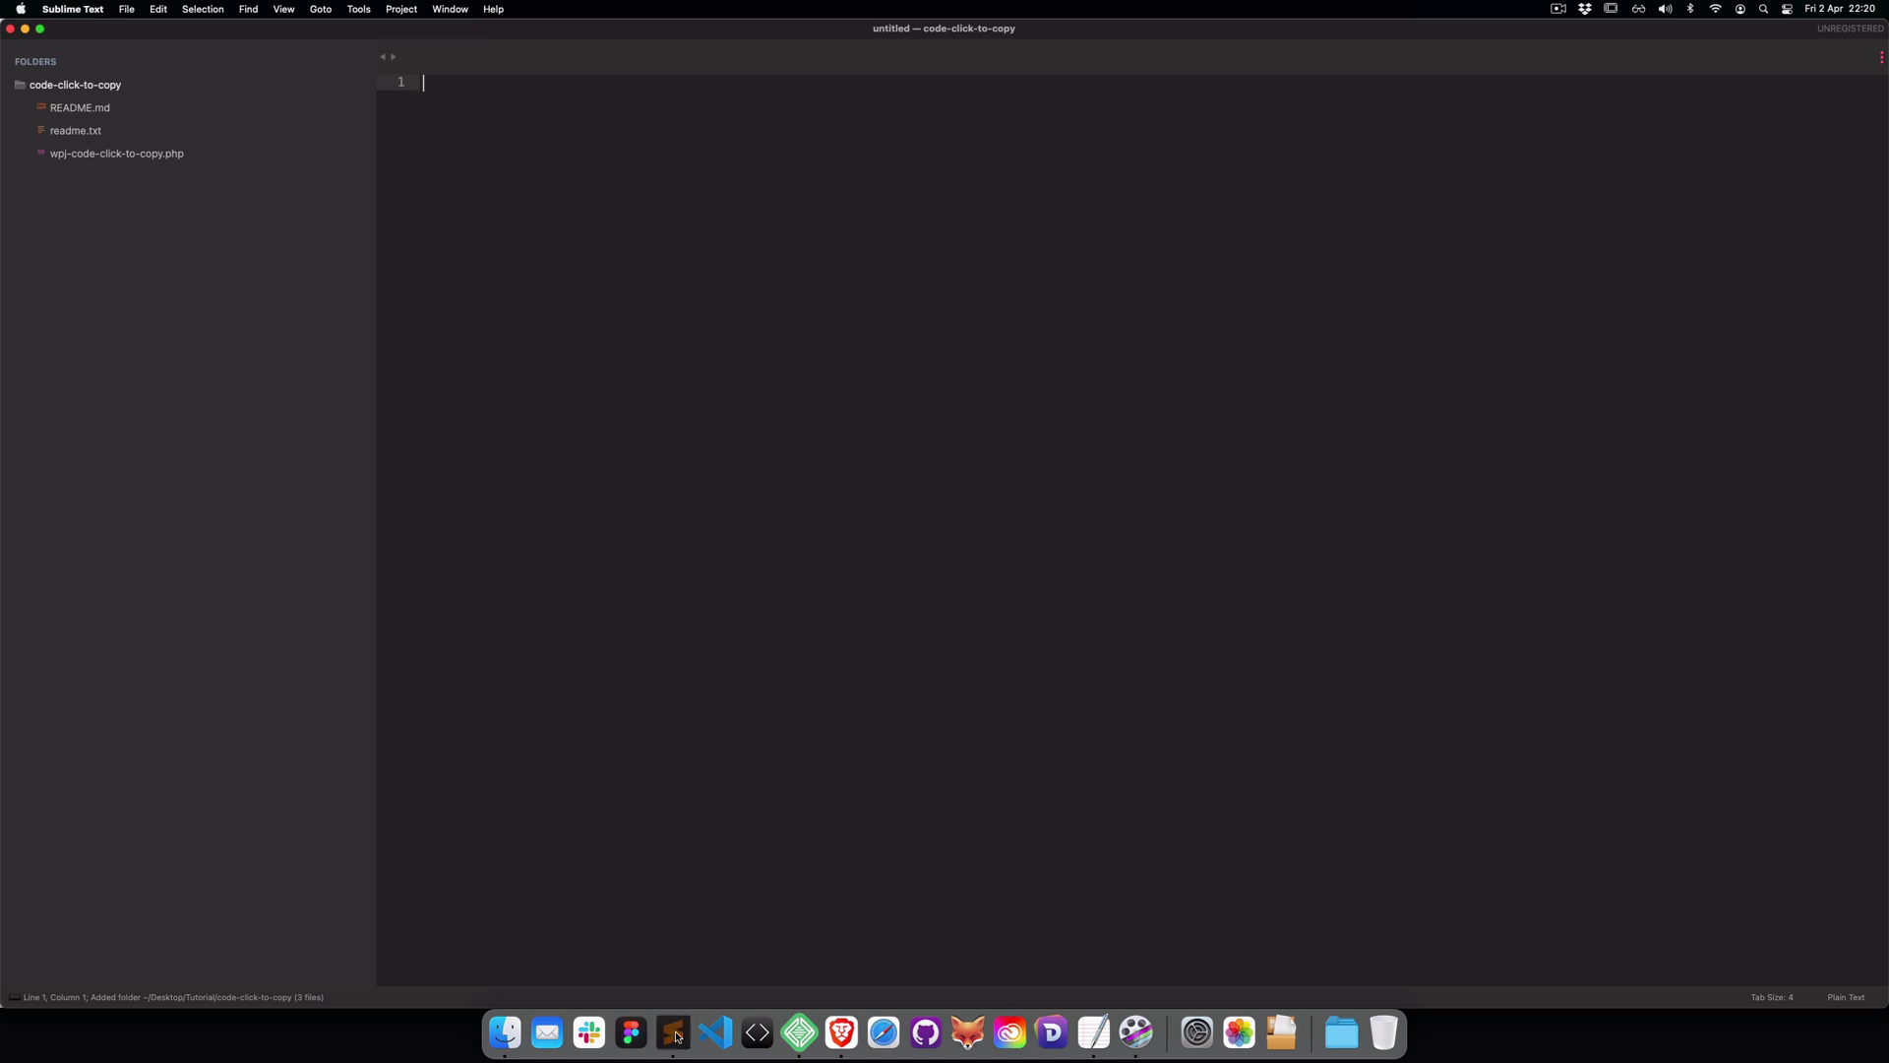
{"action": "left_click", "coordinate": [85, 154]}
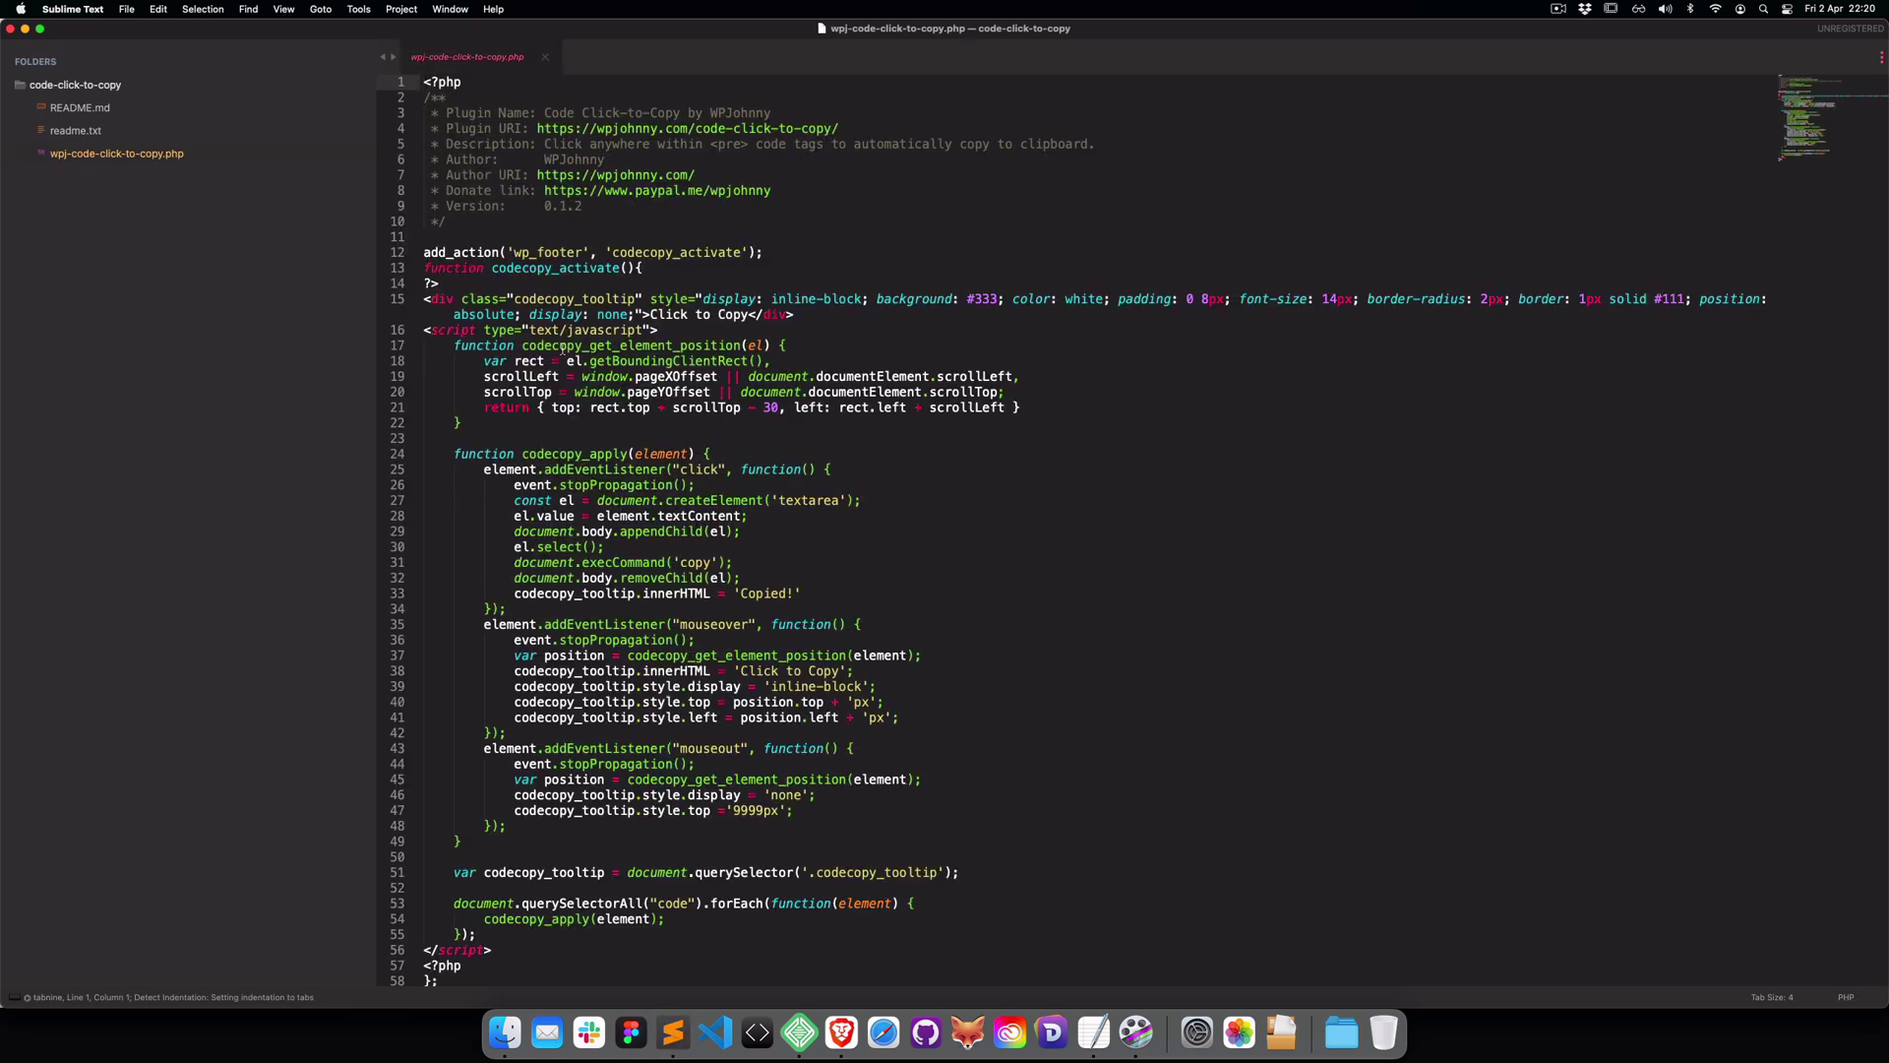
{"action": "left_click", "coordinate": [465, 282]}
{"action": "key", "text": "Return"}
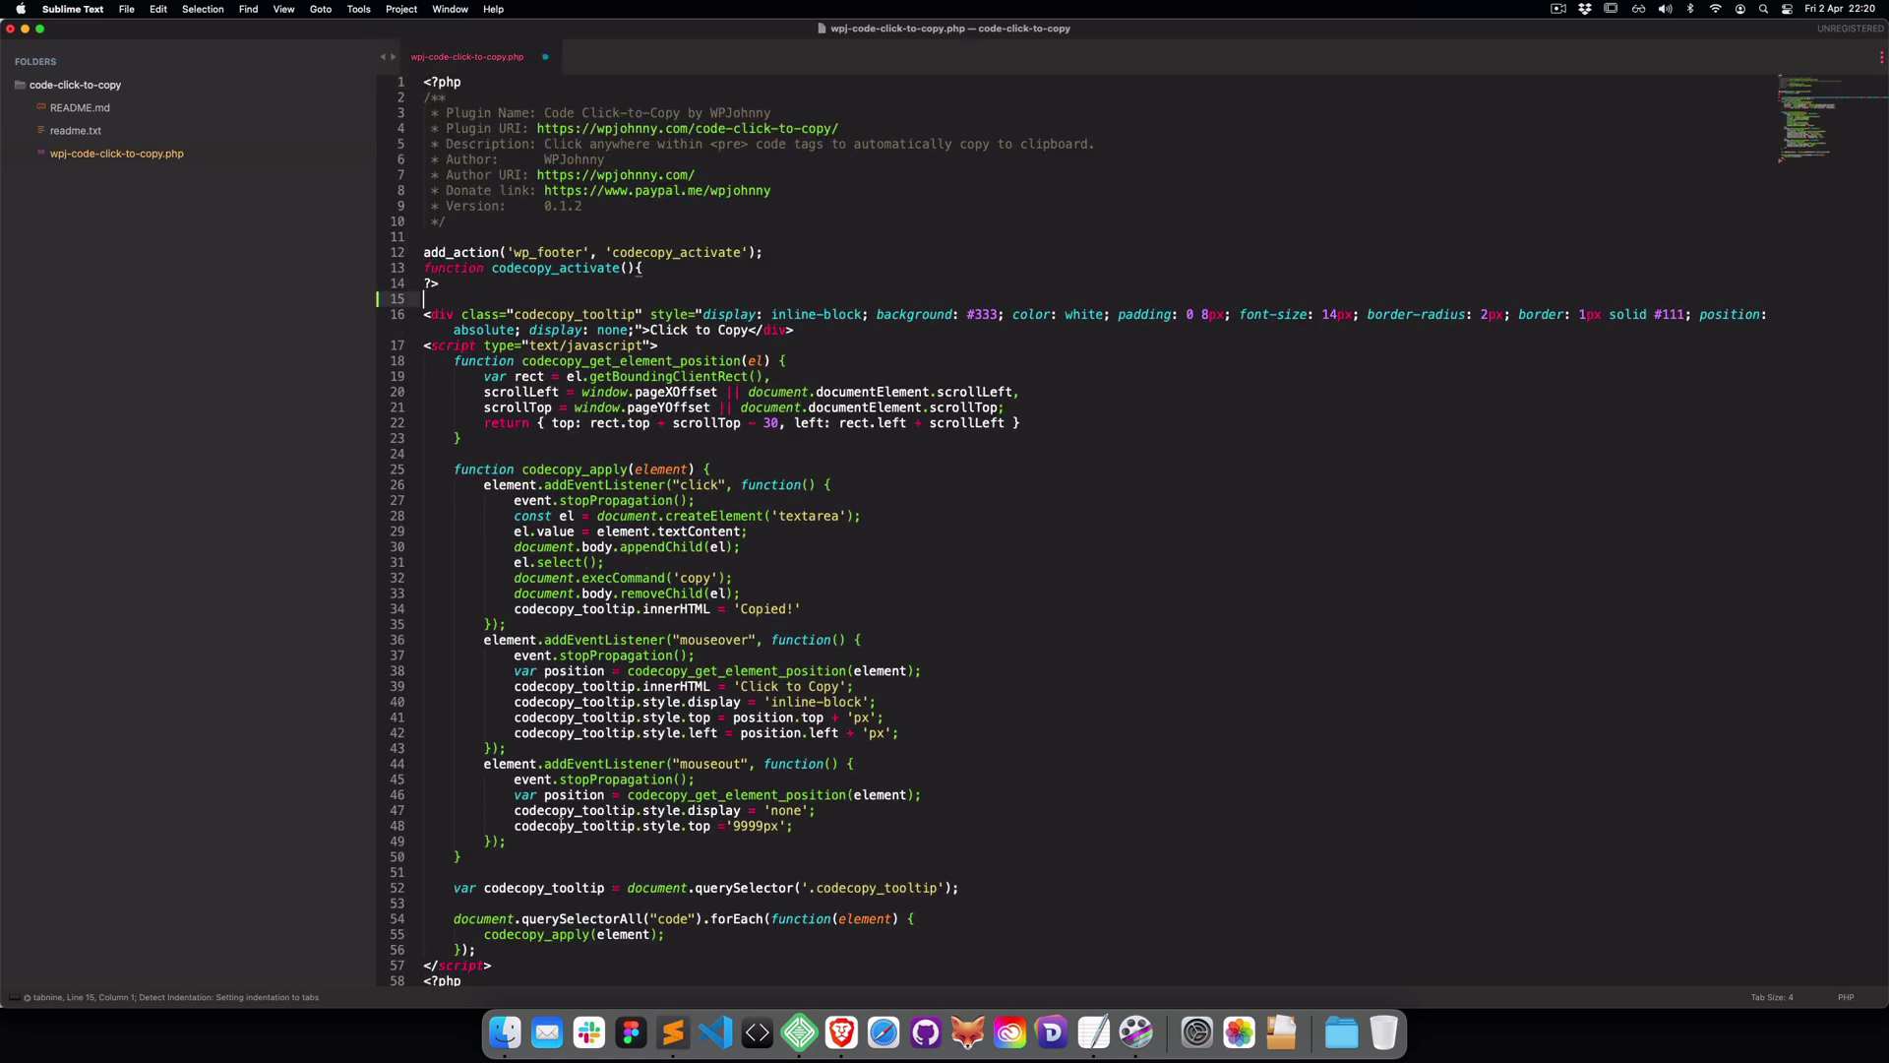
{"action": "left_click", "coordinate": [498, 947]}
{"action": "key", "text": "Return"}
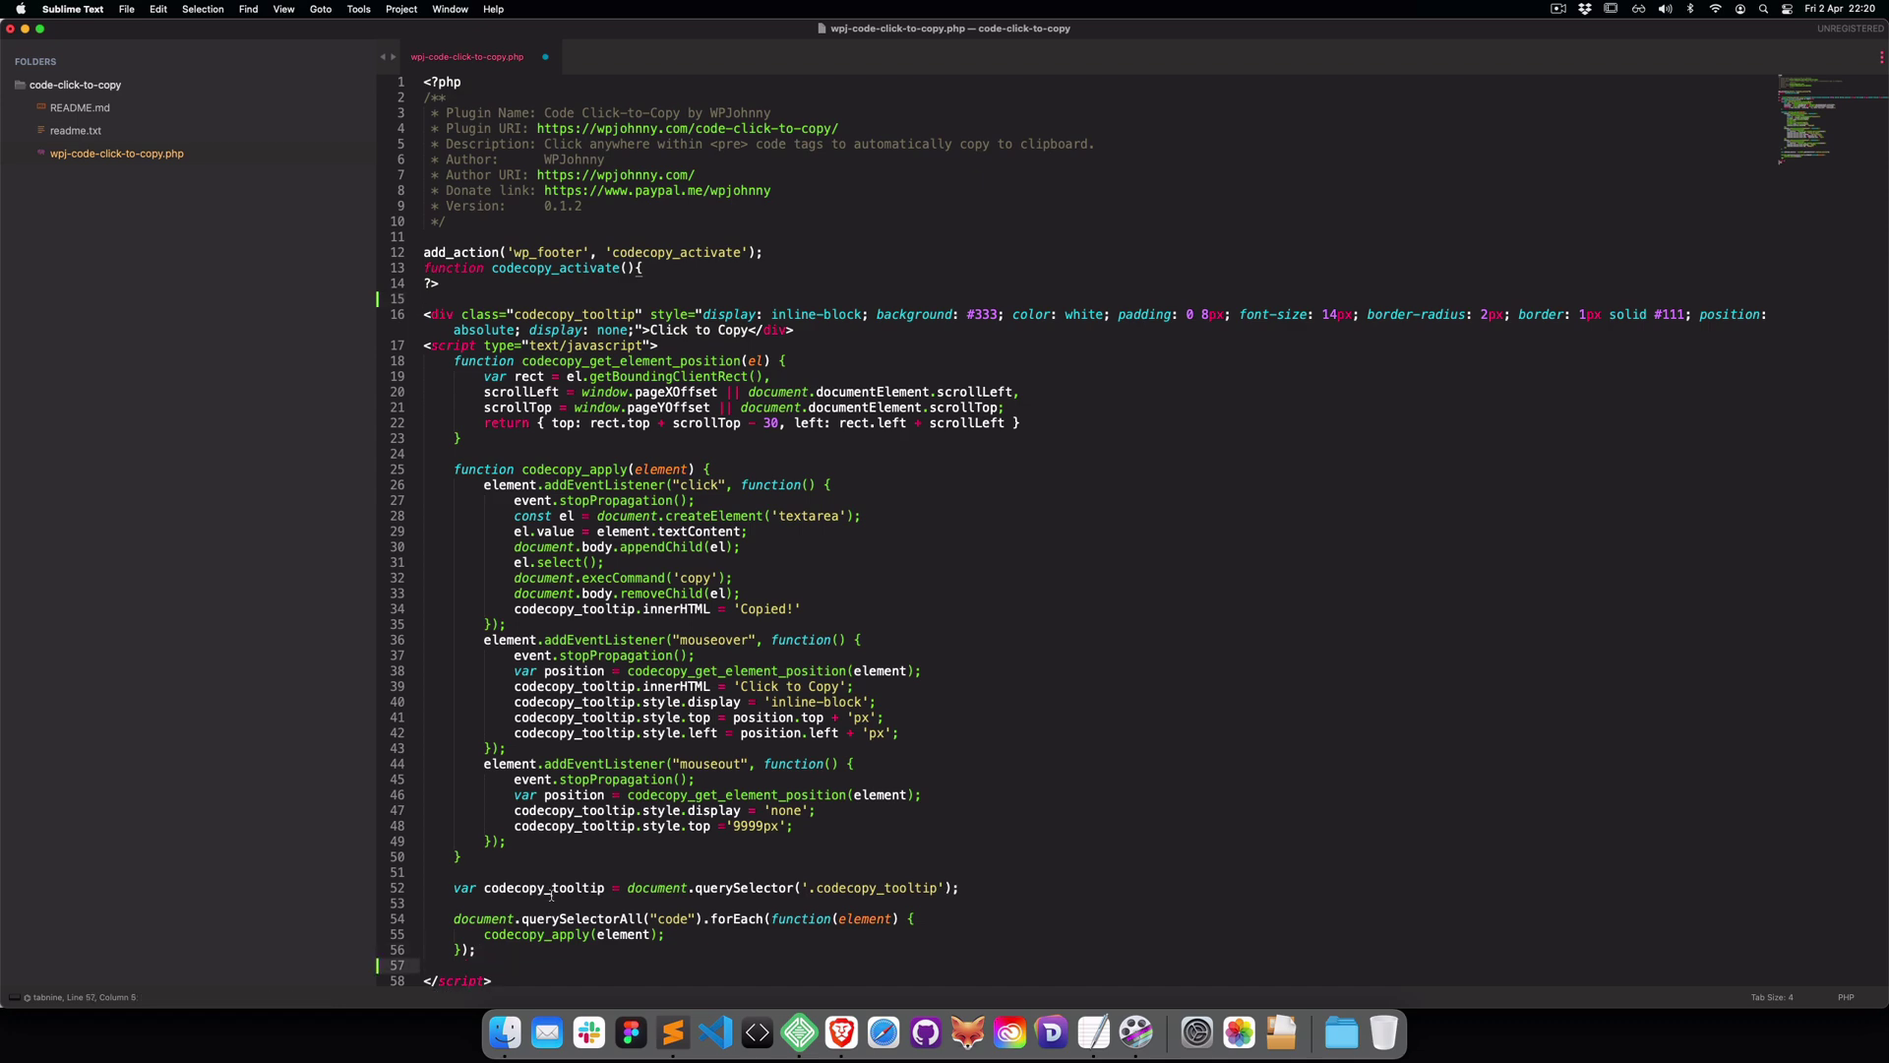
Copy the tooltip markup and script on lines 16–58
{"action": "scroll", "coordinate": [551, 895], "scroll_direction": "down", "scroll_amount": 1}
{"action": "left_click_drag", "start_coordinate": [518, 930], "coordinate": [268, 275]}
{"action": "key", "text": "super+c"}
Add a new Scripts Organizer script titled 'Click to copy' and publish it
{"action": "left_click", "coordinate": [840, 1046]}
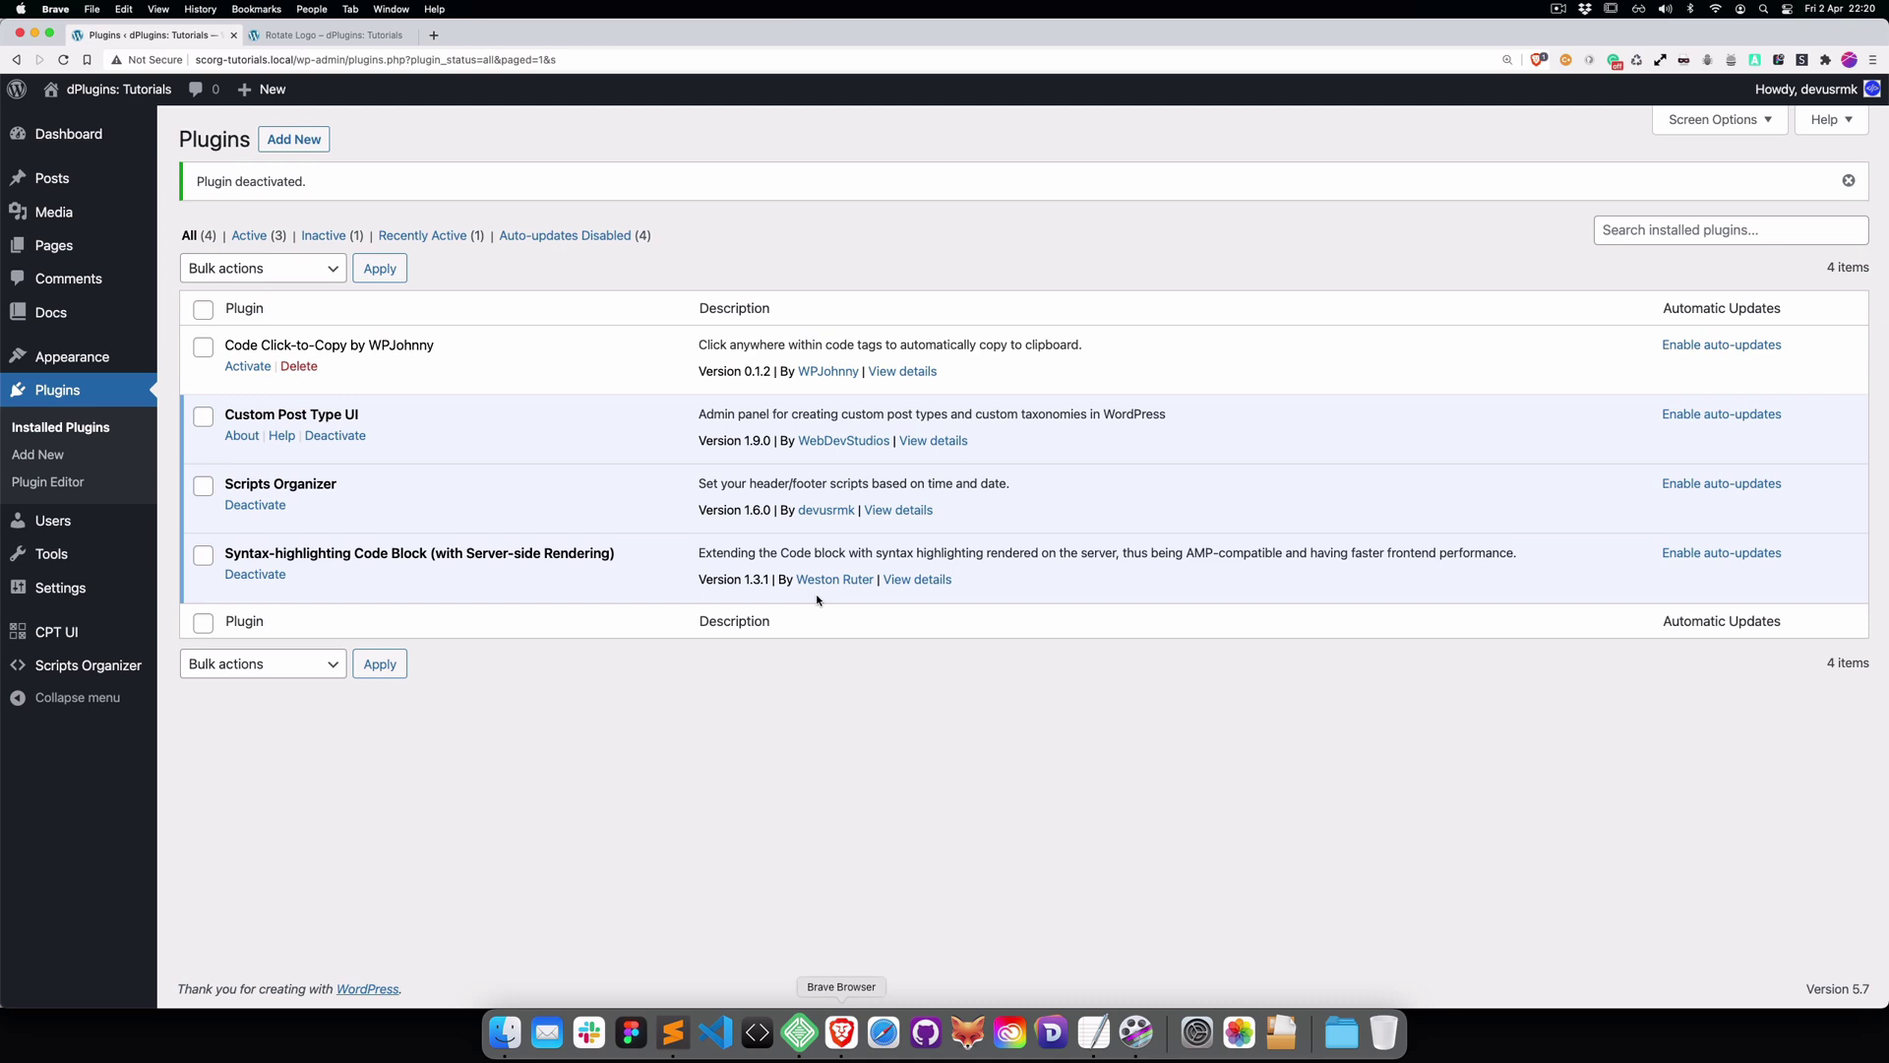
{"action": "mouse_move", "coordinate": [95, 670]}
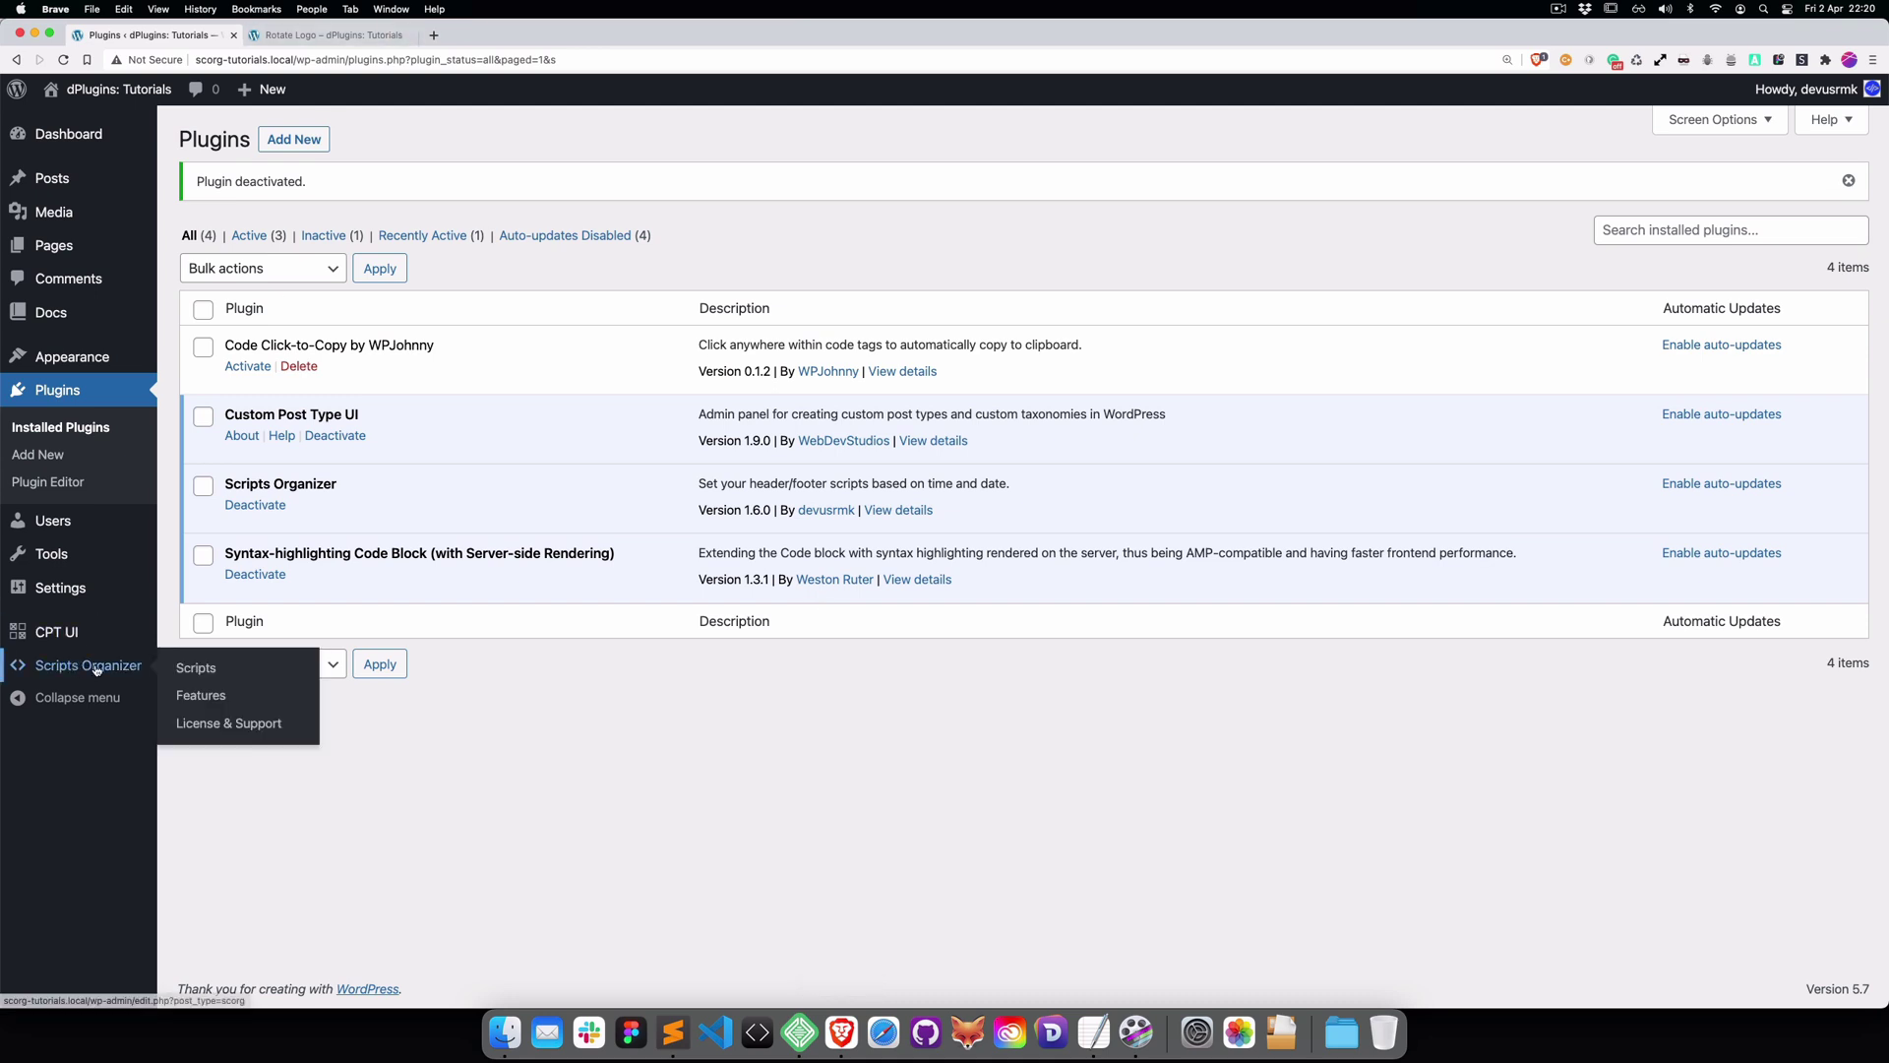
{"action": "left_click", "coordinate": [196, 668]}
{"action": "left_click", "coordinate": [299, 140]}
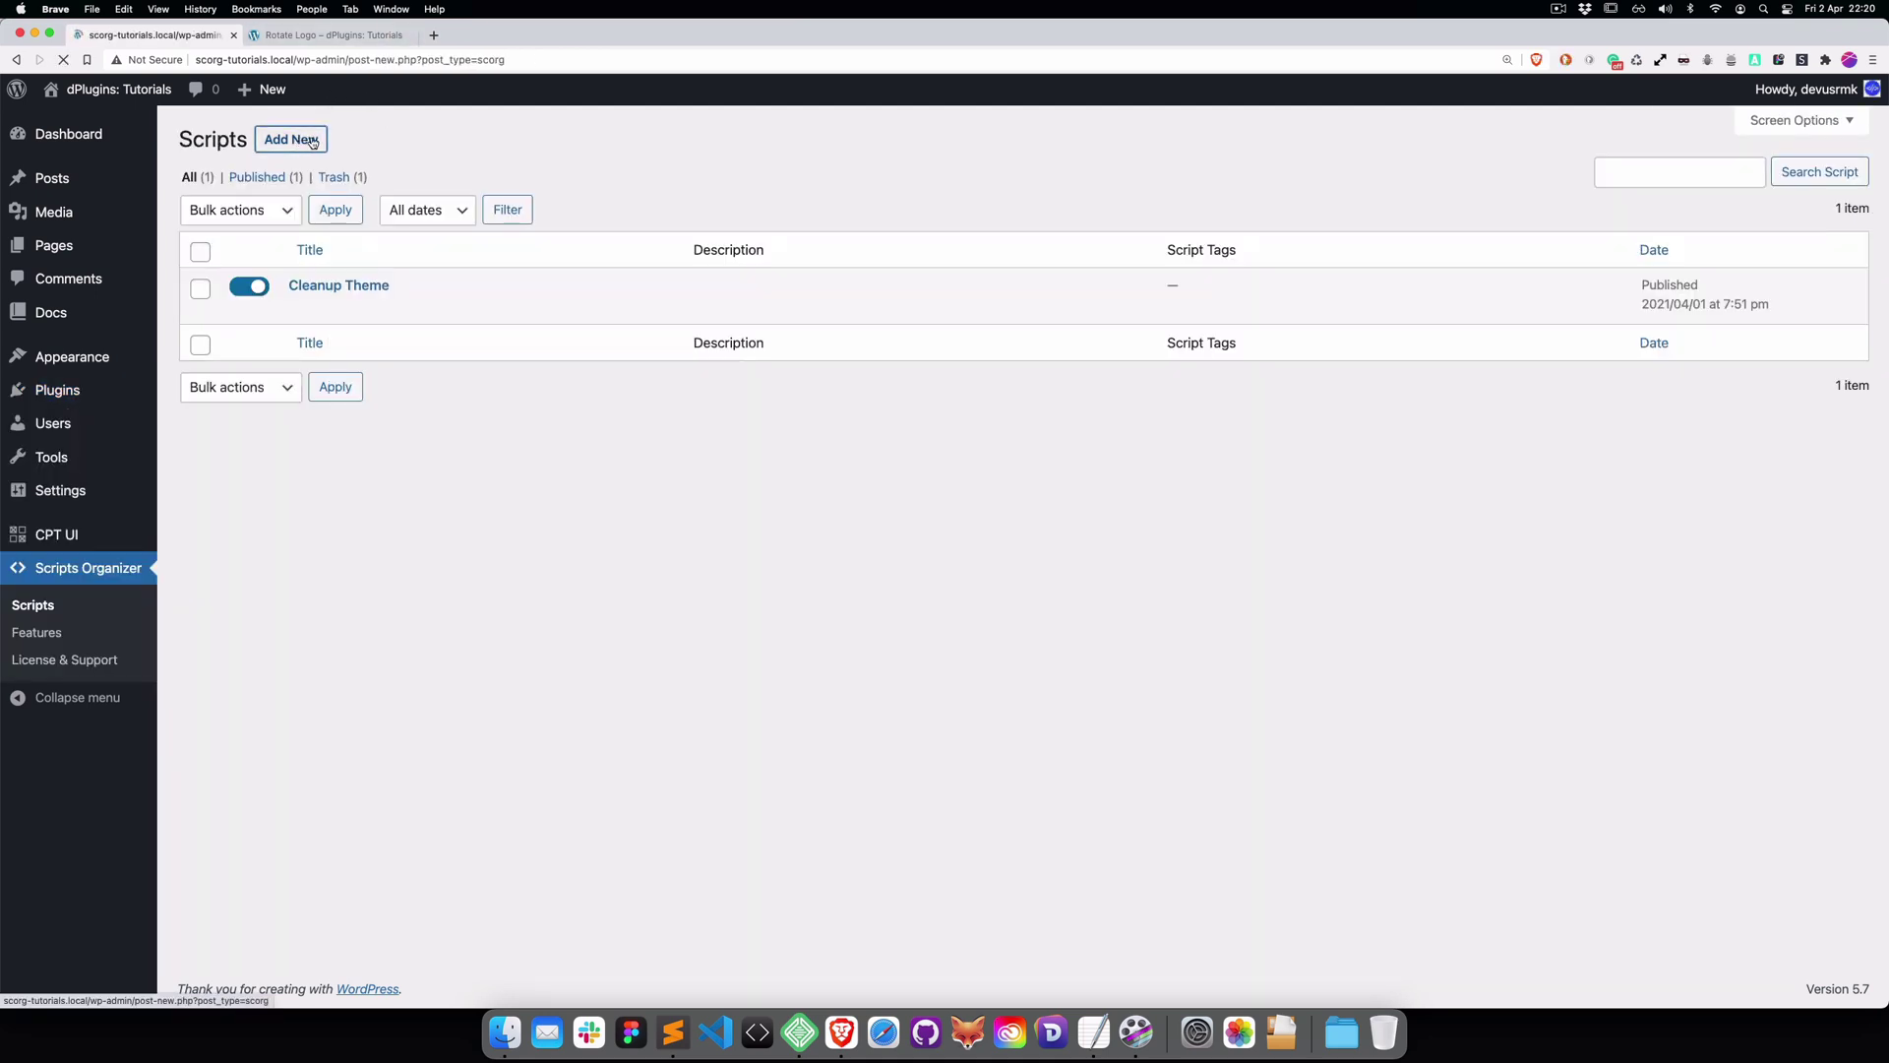
{"action": "type", "text": "Click"}
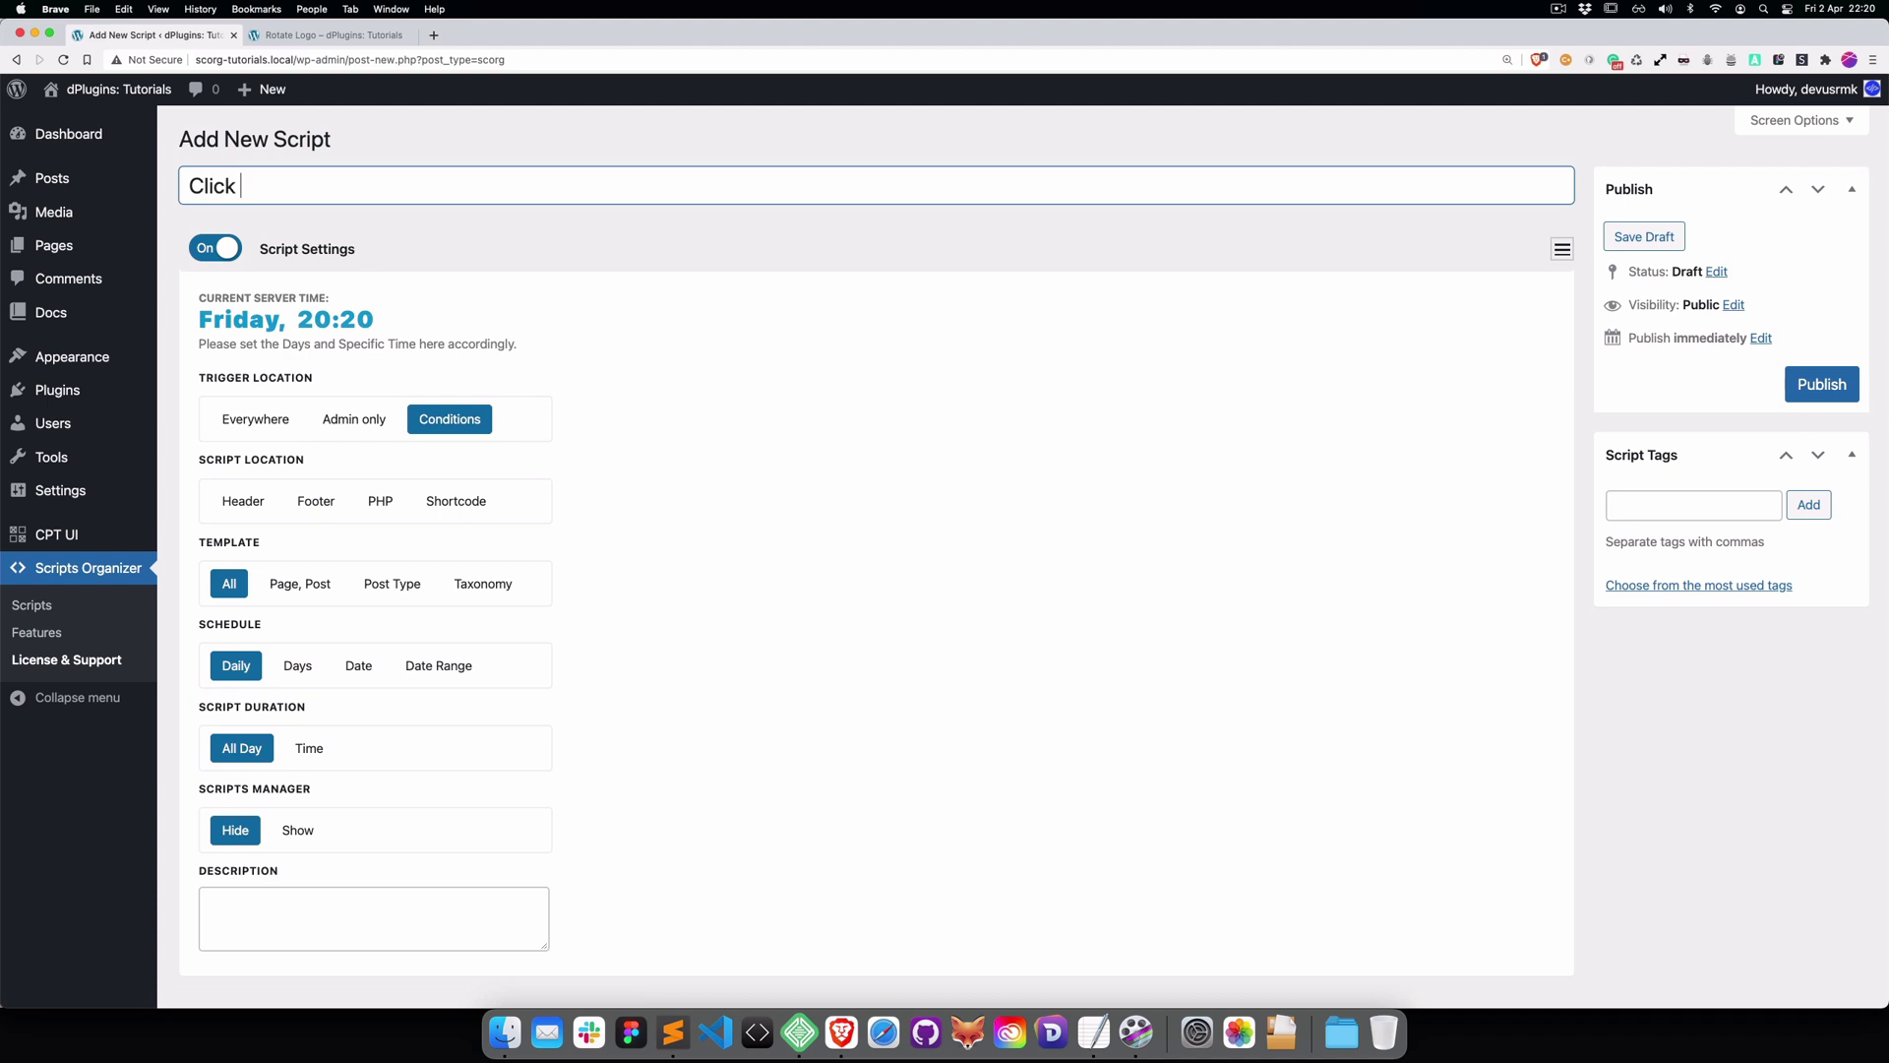
{"action": "type", "text": " to copy"}
{"action": "left_click", "coordinate": [1821, 383]}
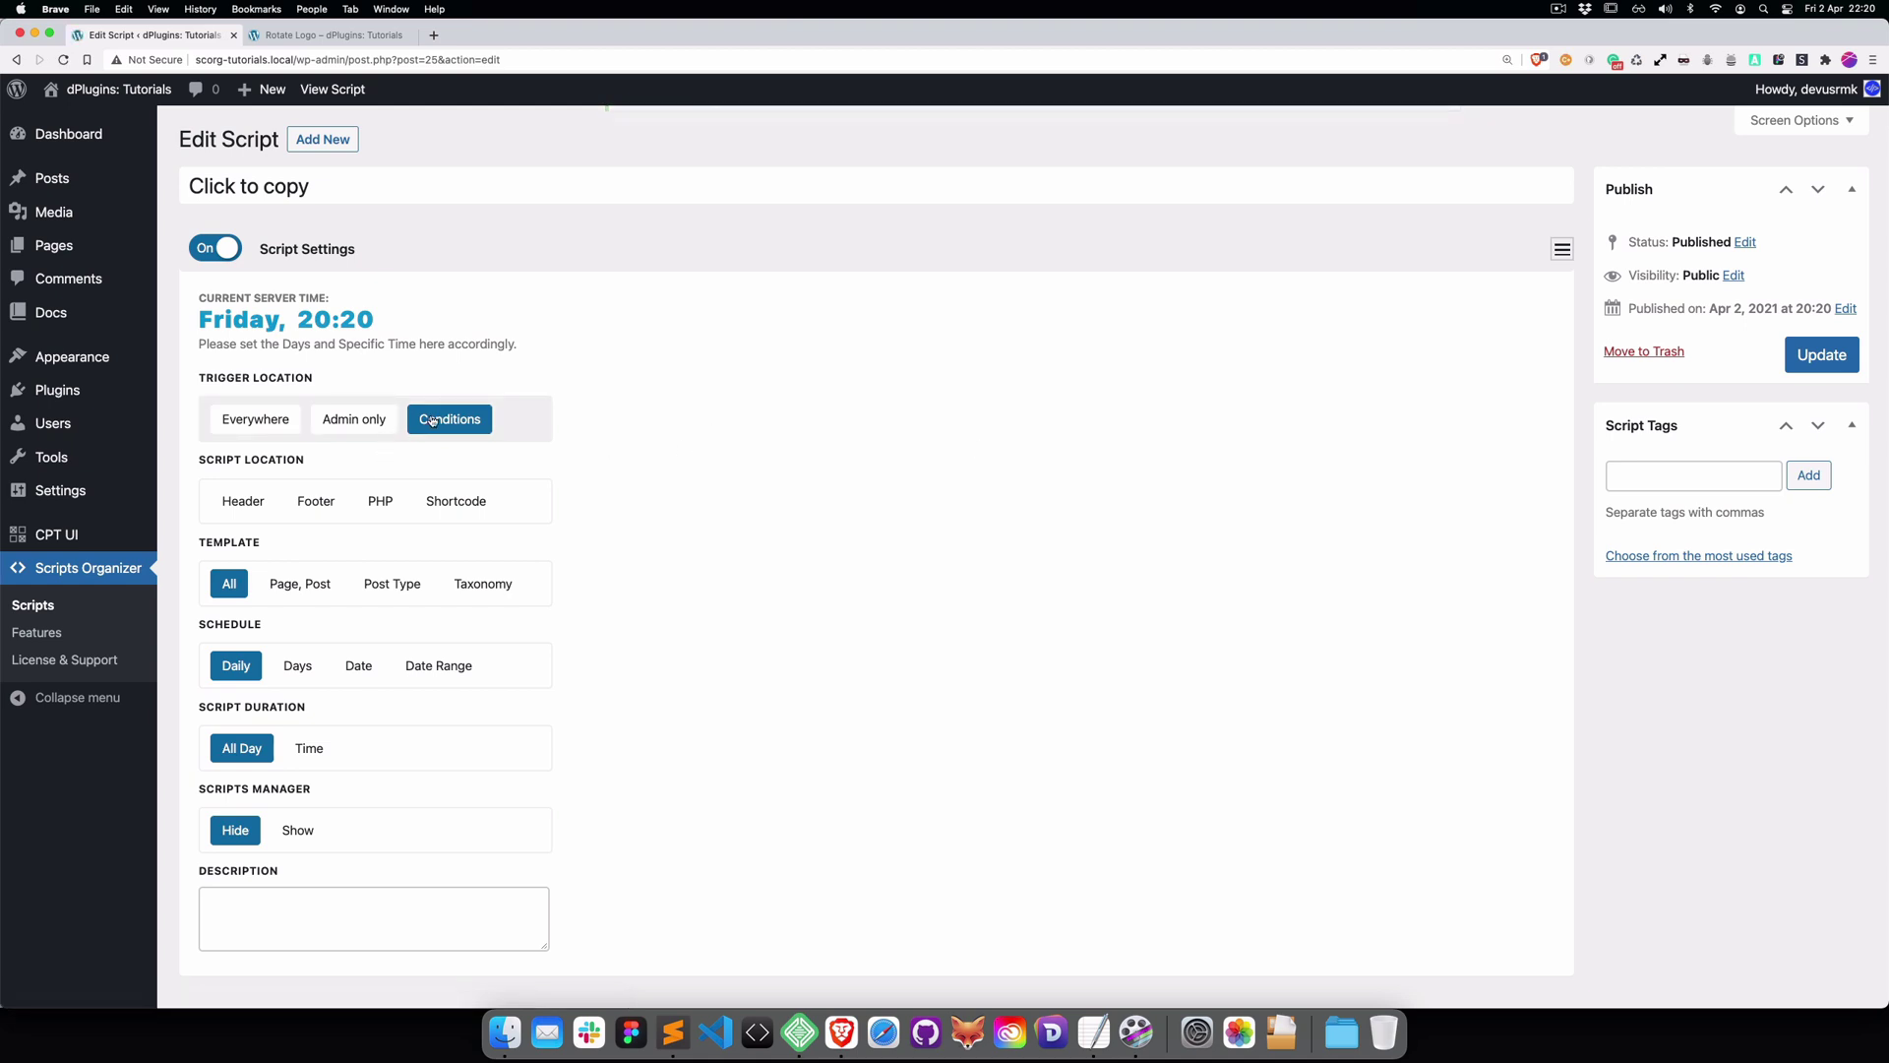
Set the script to output in header and footer, and paste the tooltip code into the footer
{"action": "left_click", "coordinate": [241, 505]}
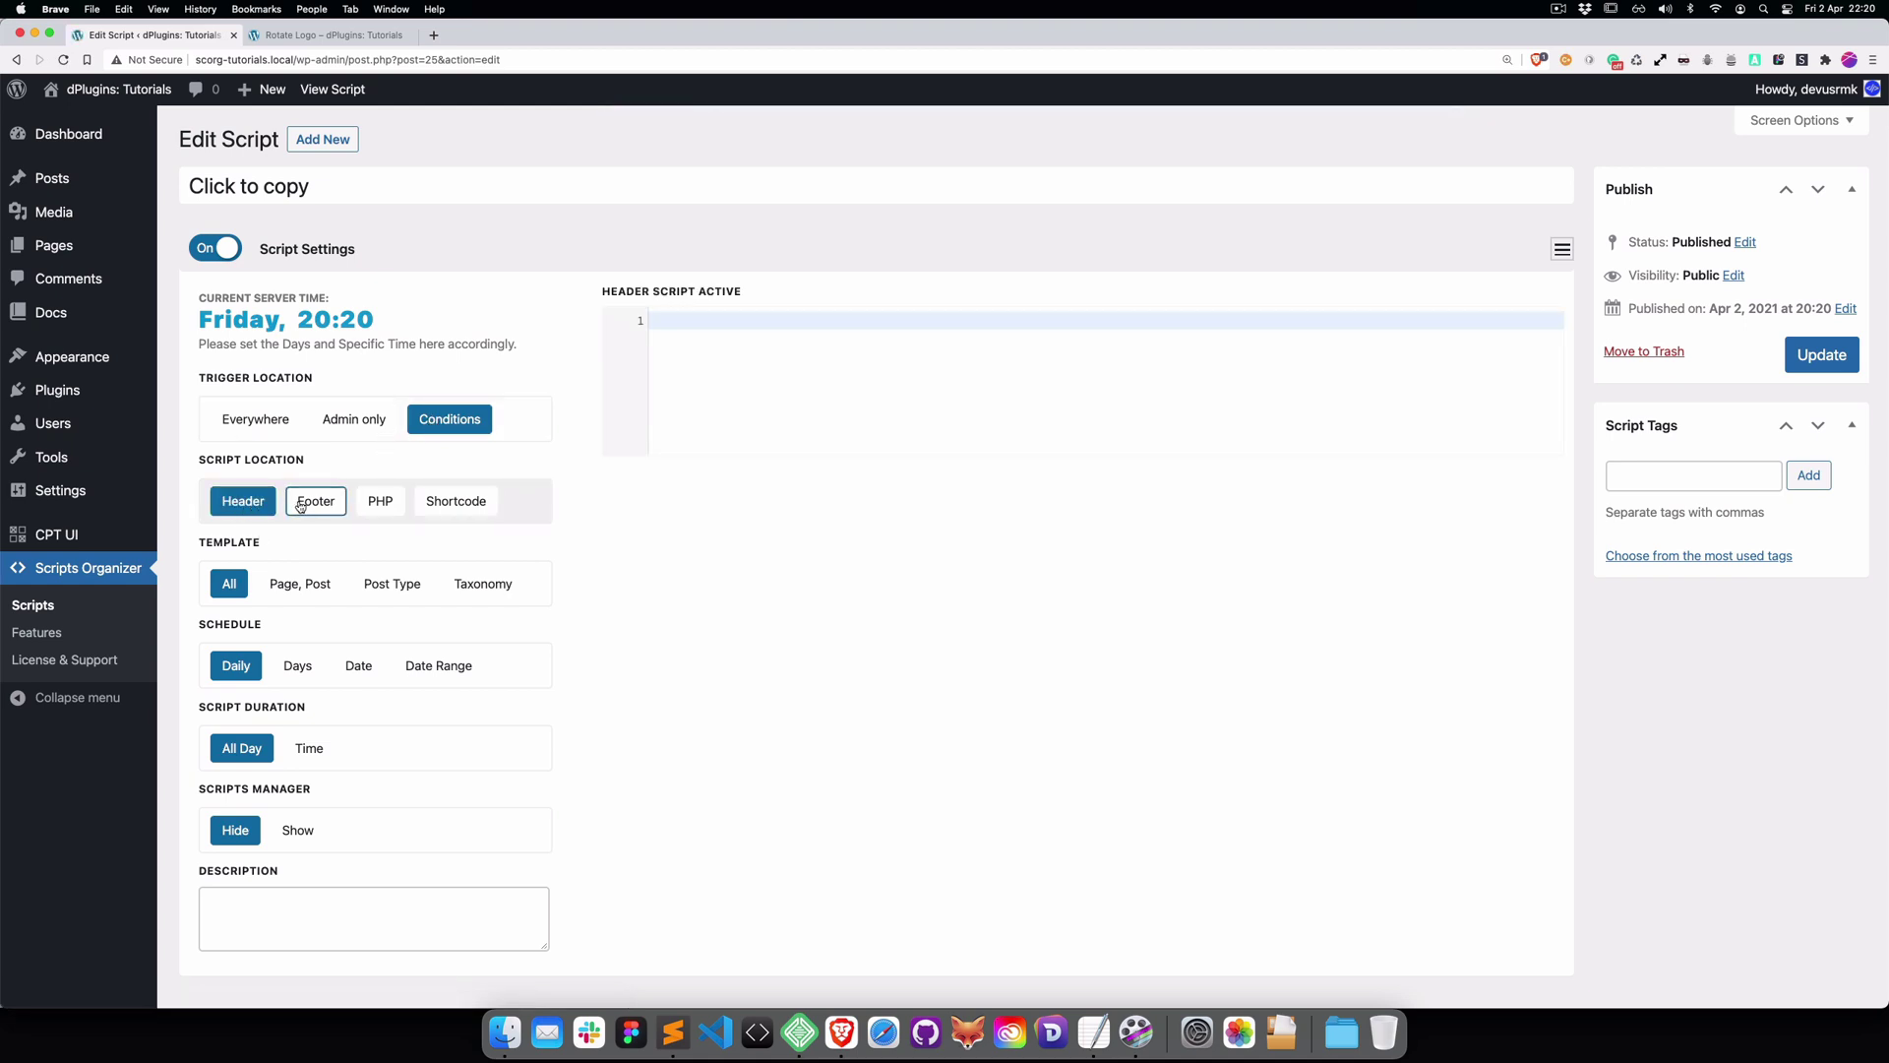
{"action": "left_click", "coordinate": [321, 507]}
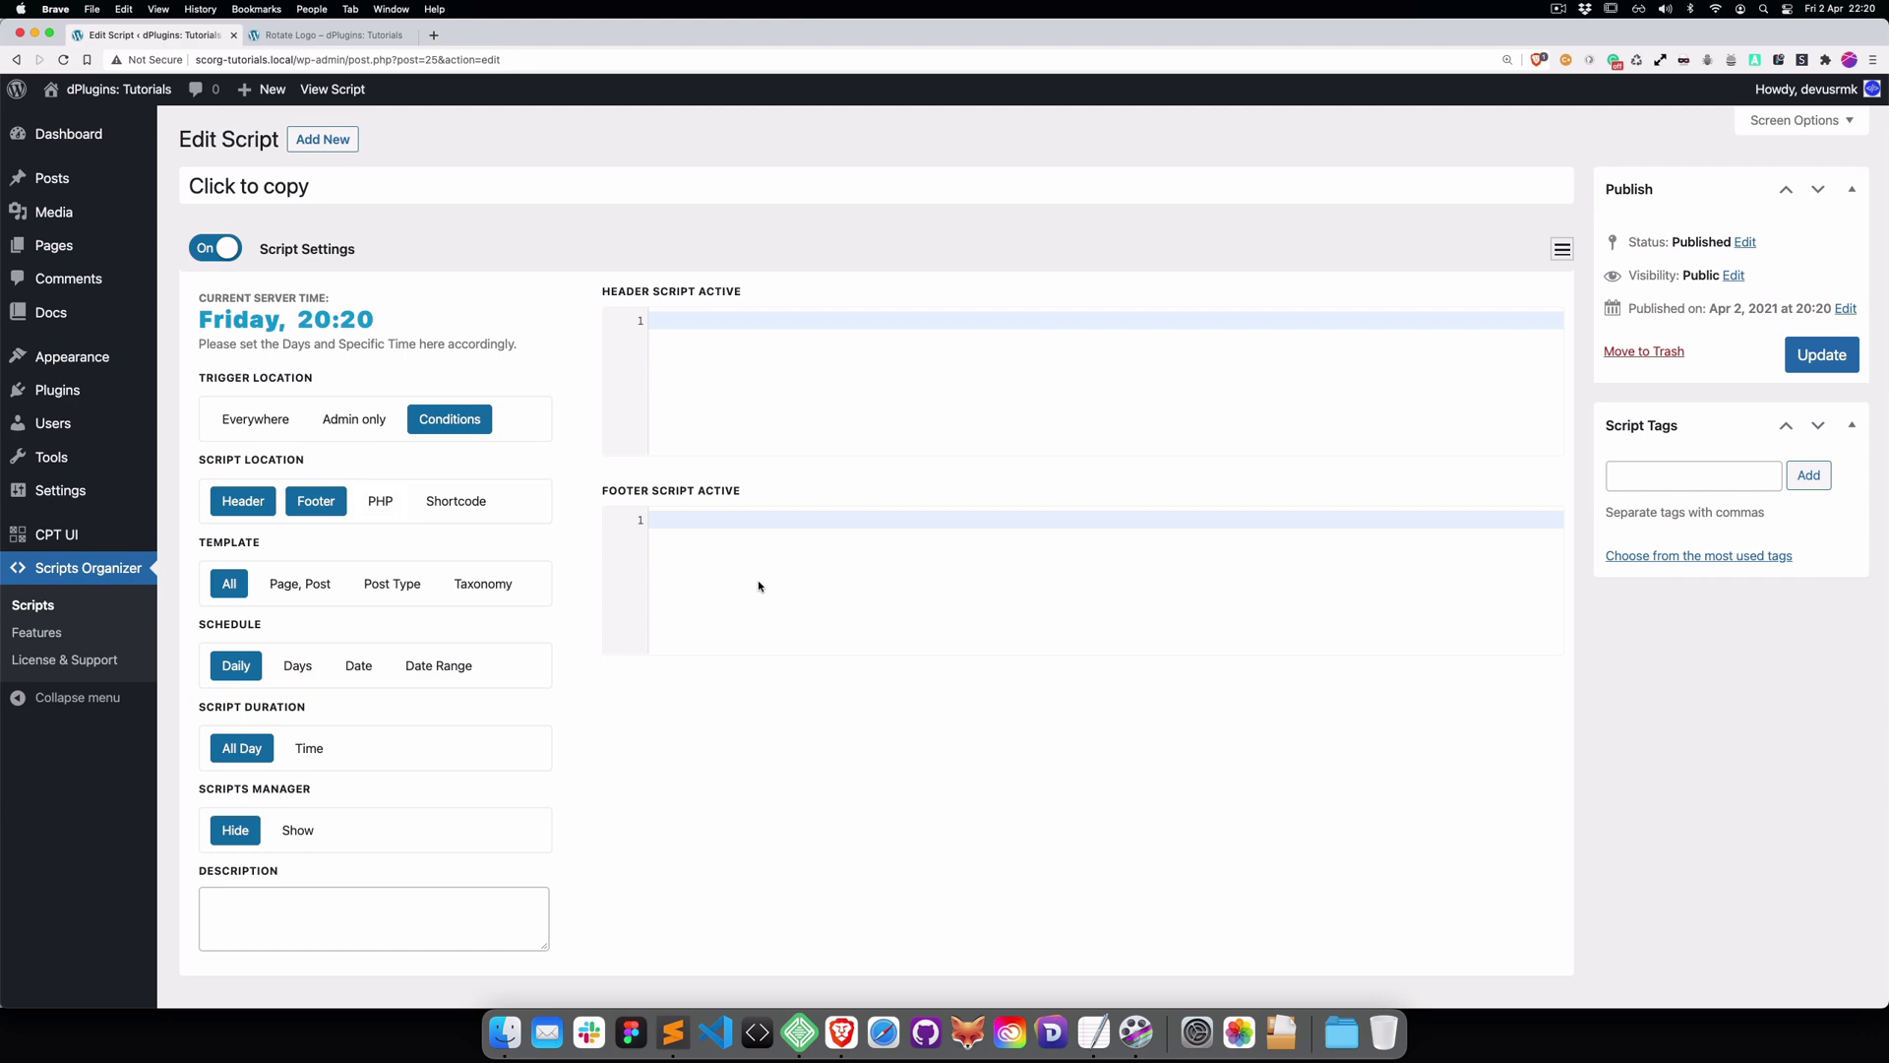
{"action": "key", "text": "super+v"}
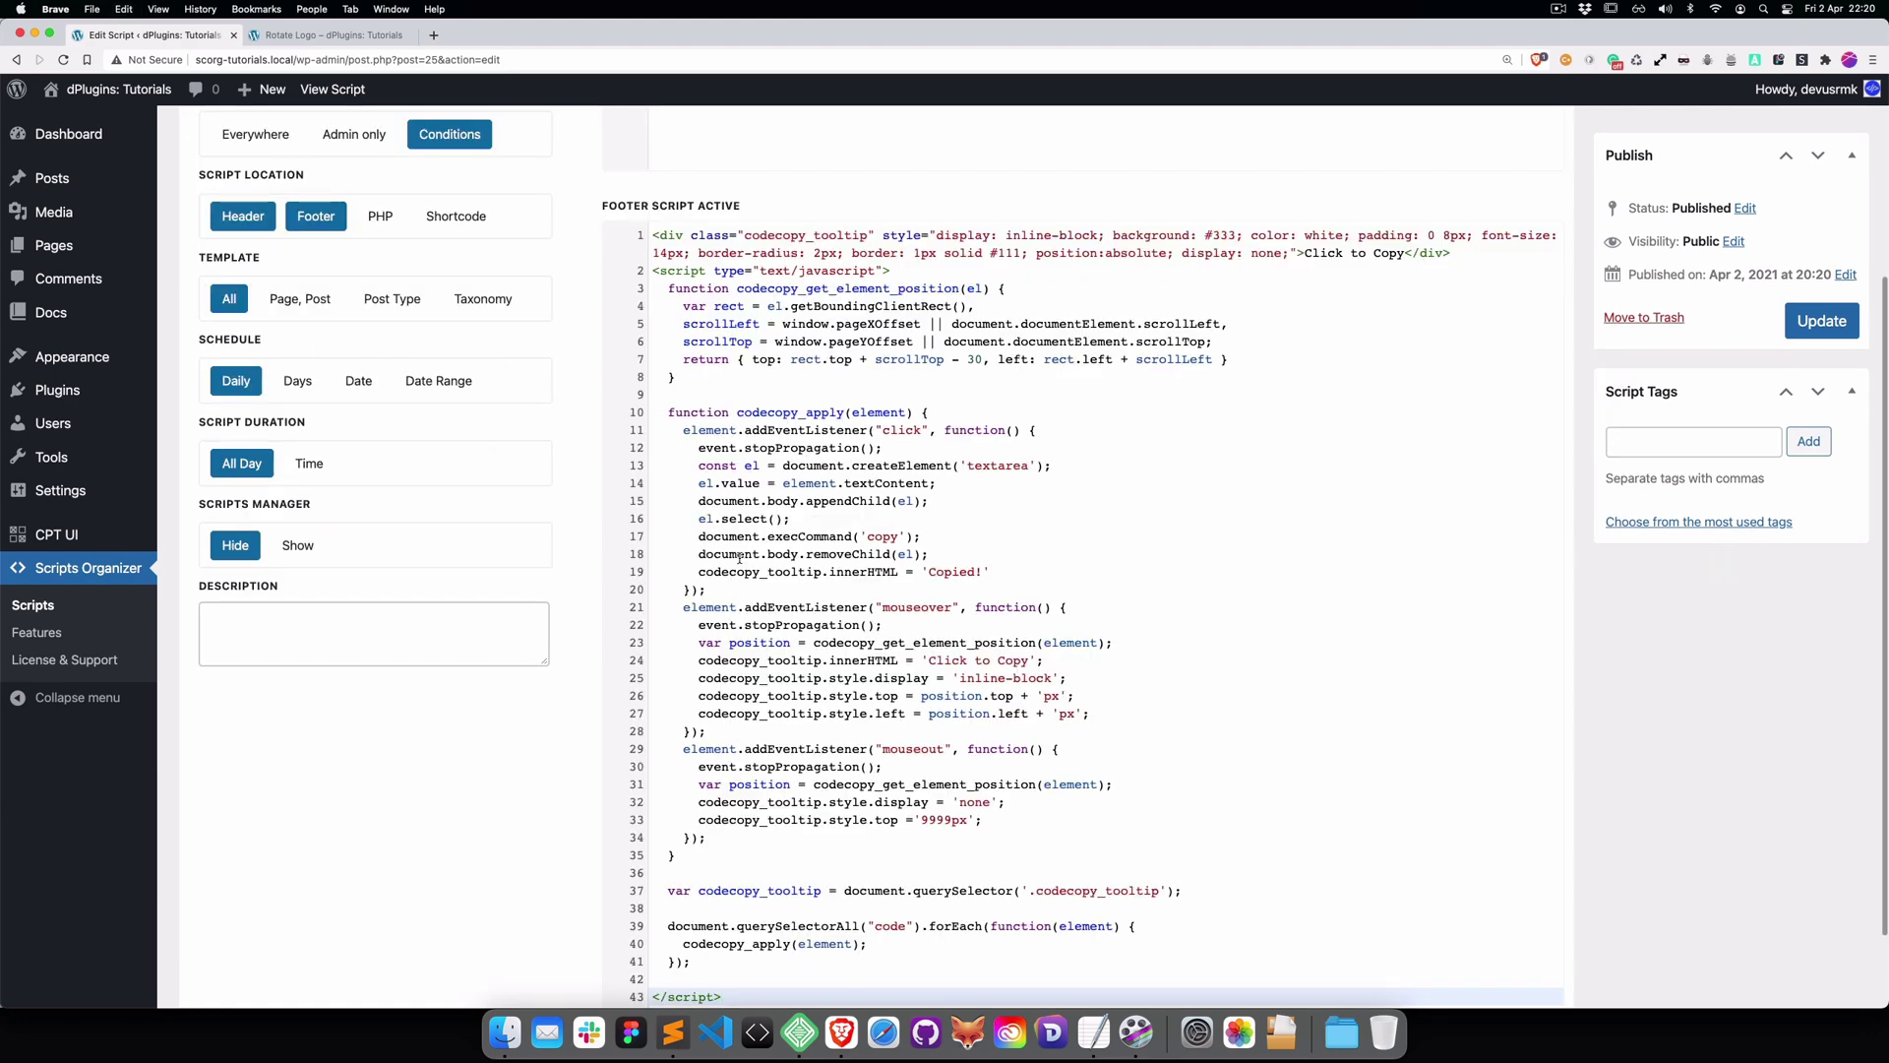
Start a <style> block in the header script holding the tooltip div's inline style declarations
{"action": "scroll", "coordinate": [744, 557], "scroll_direction": "up", "scroll_amount": 5}
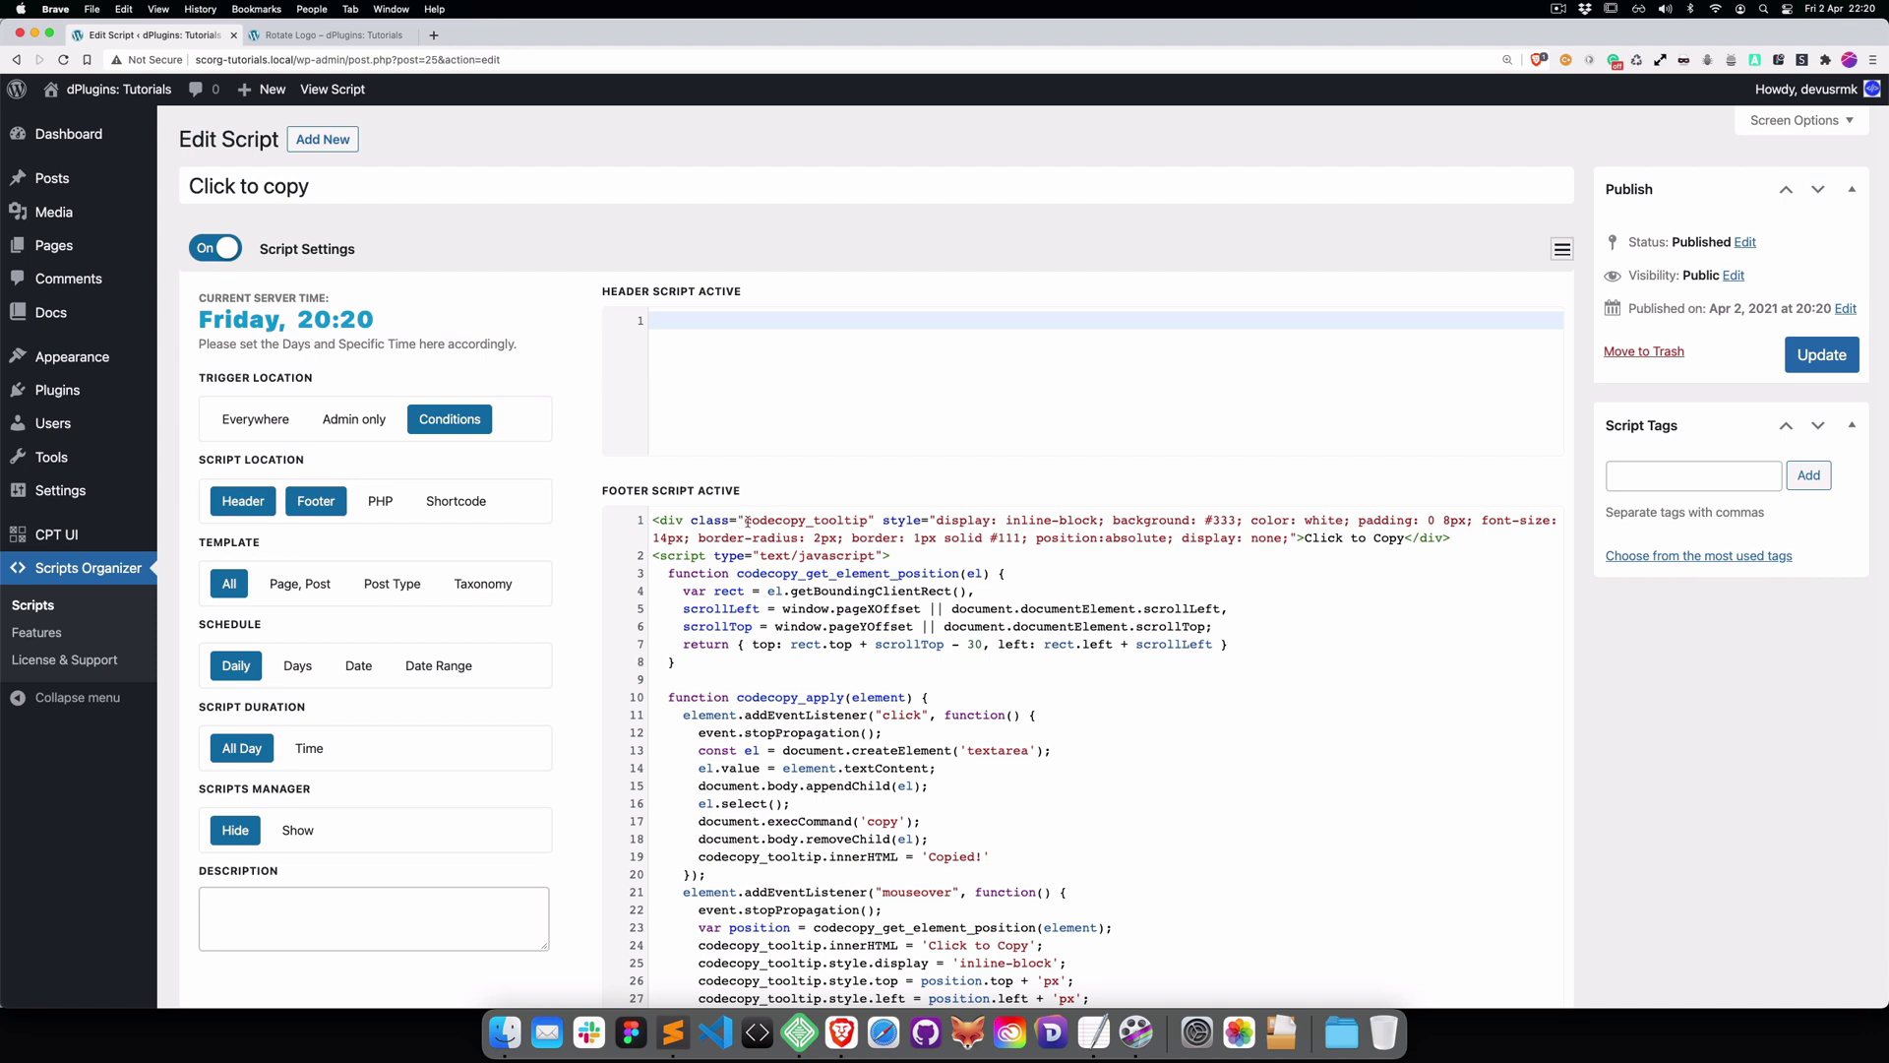
{"action": "left_click_drag", "start_coordinate": [938, 520], "coordinate": [1286, 539]}
{"action": "key", "text": "ctrl+c"}
{"action": "left_click", "coordinate": [853, 368]}
{"action": "type", "text": "<st"}
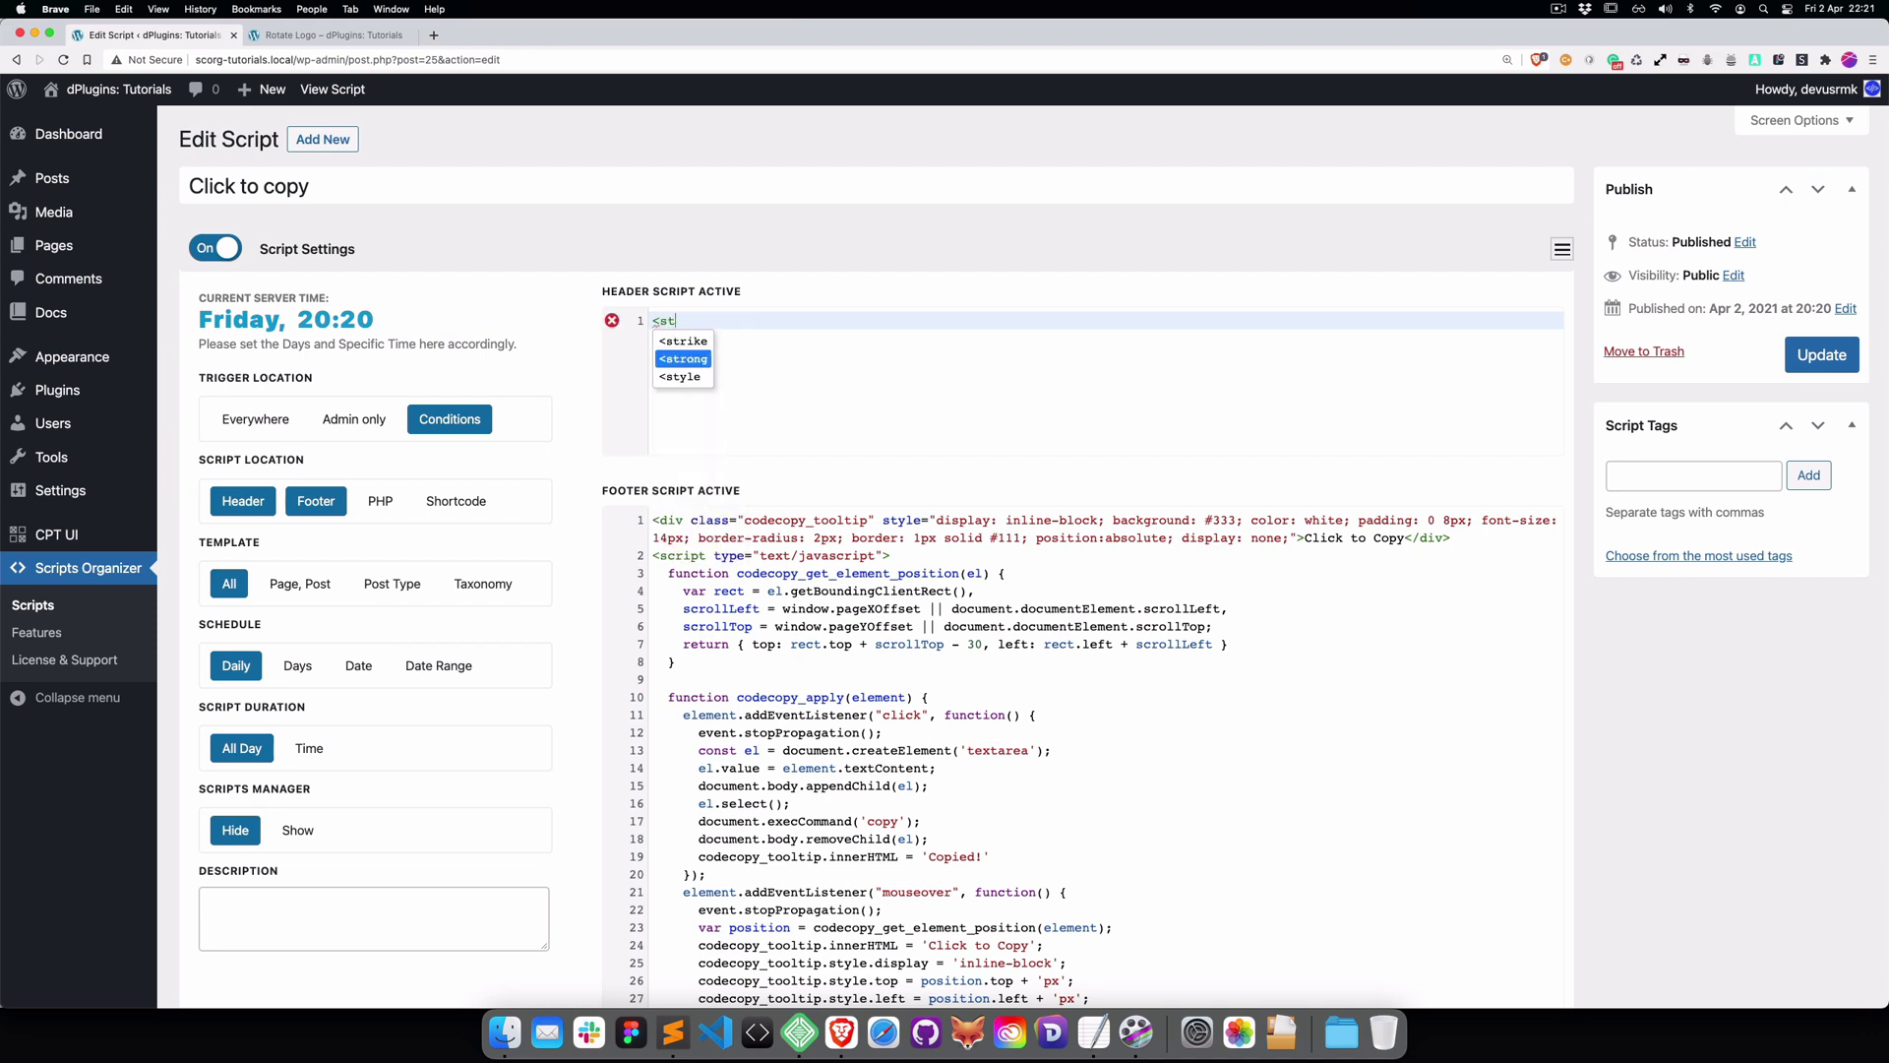
{"action": "type", "text": "yle>"}
{"action": "key", "text": "Return"}
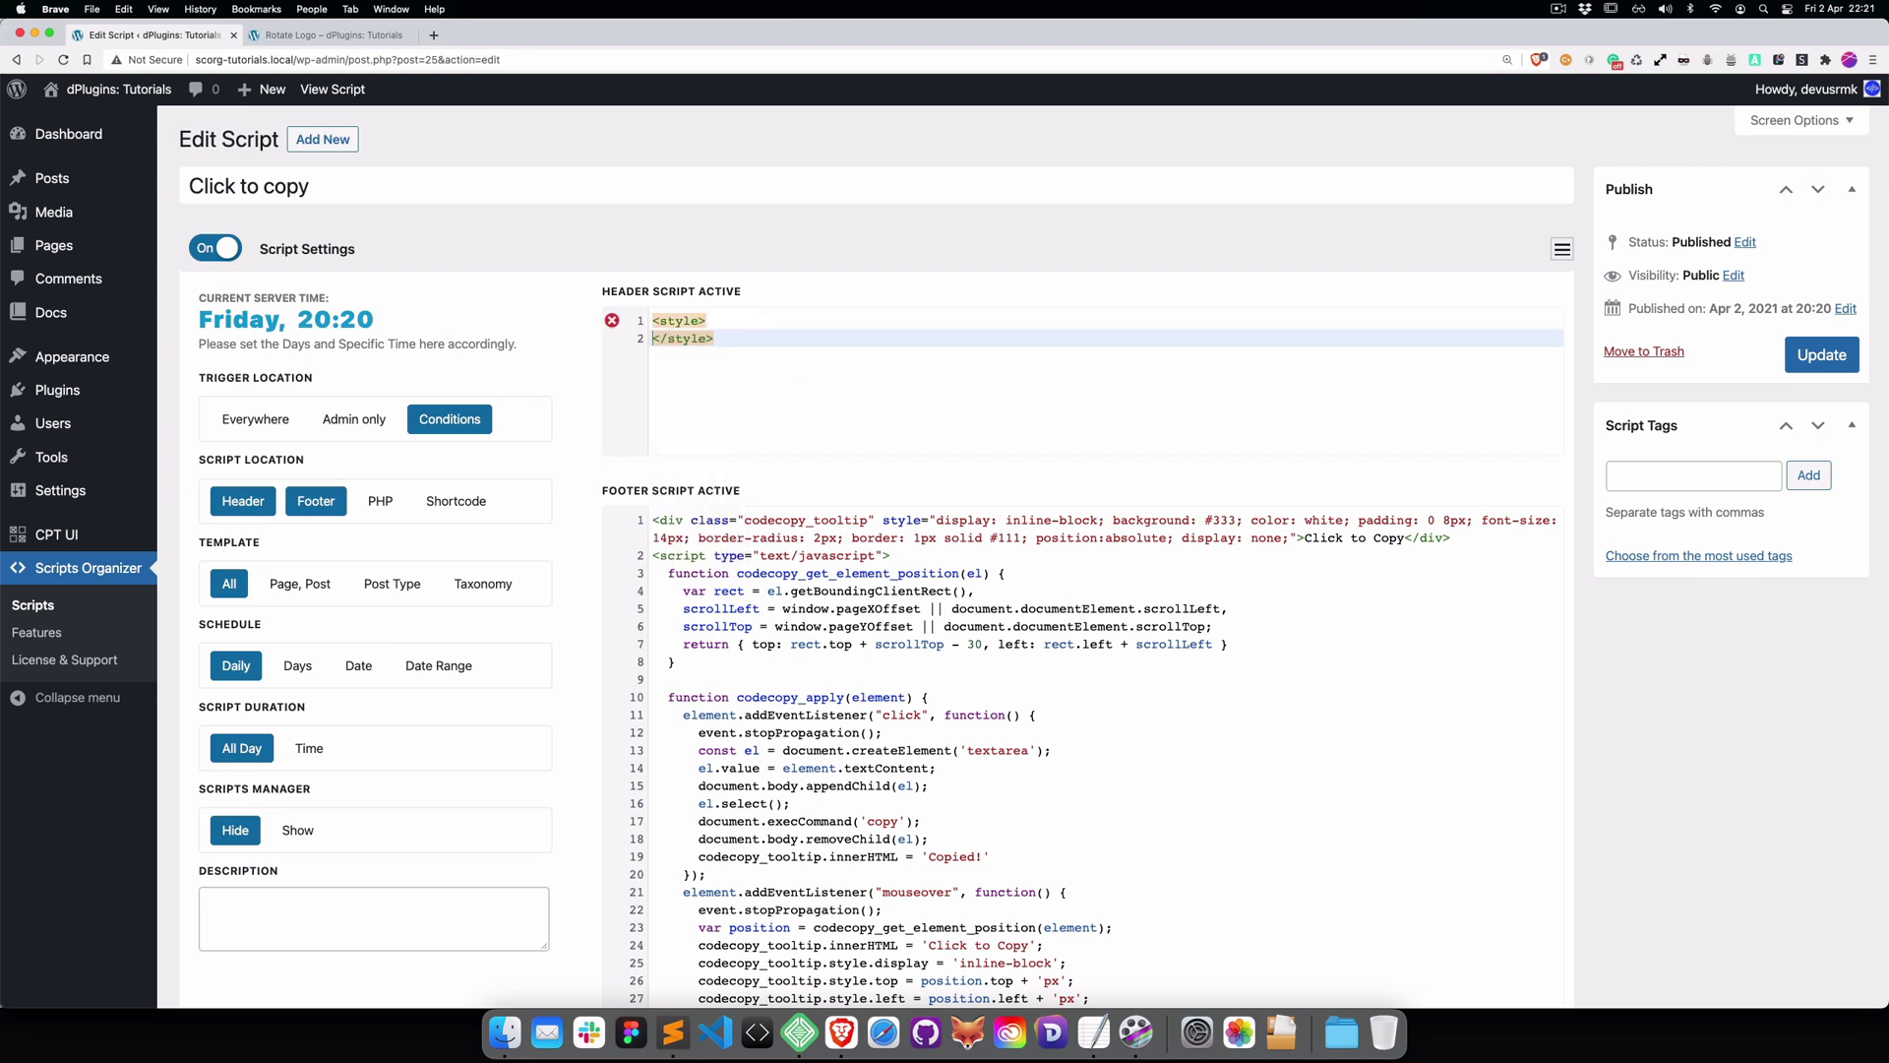
{"action": "key", "text": "Return"}
{"action": "key", "text": "Return"}
{"action": "key", "text": "Up"}
{"action": "key", "text": "ctrl+v"}
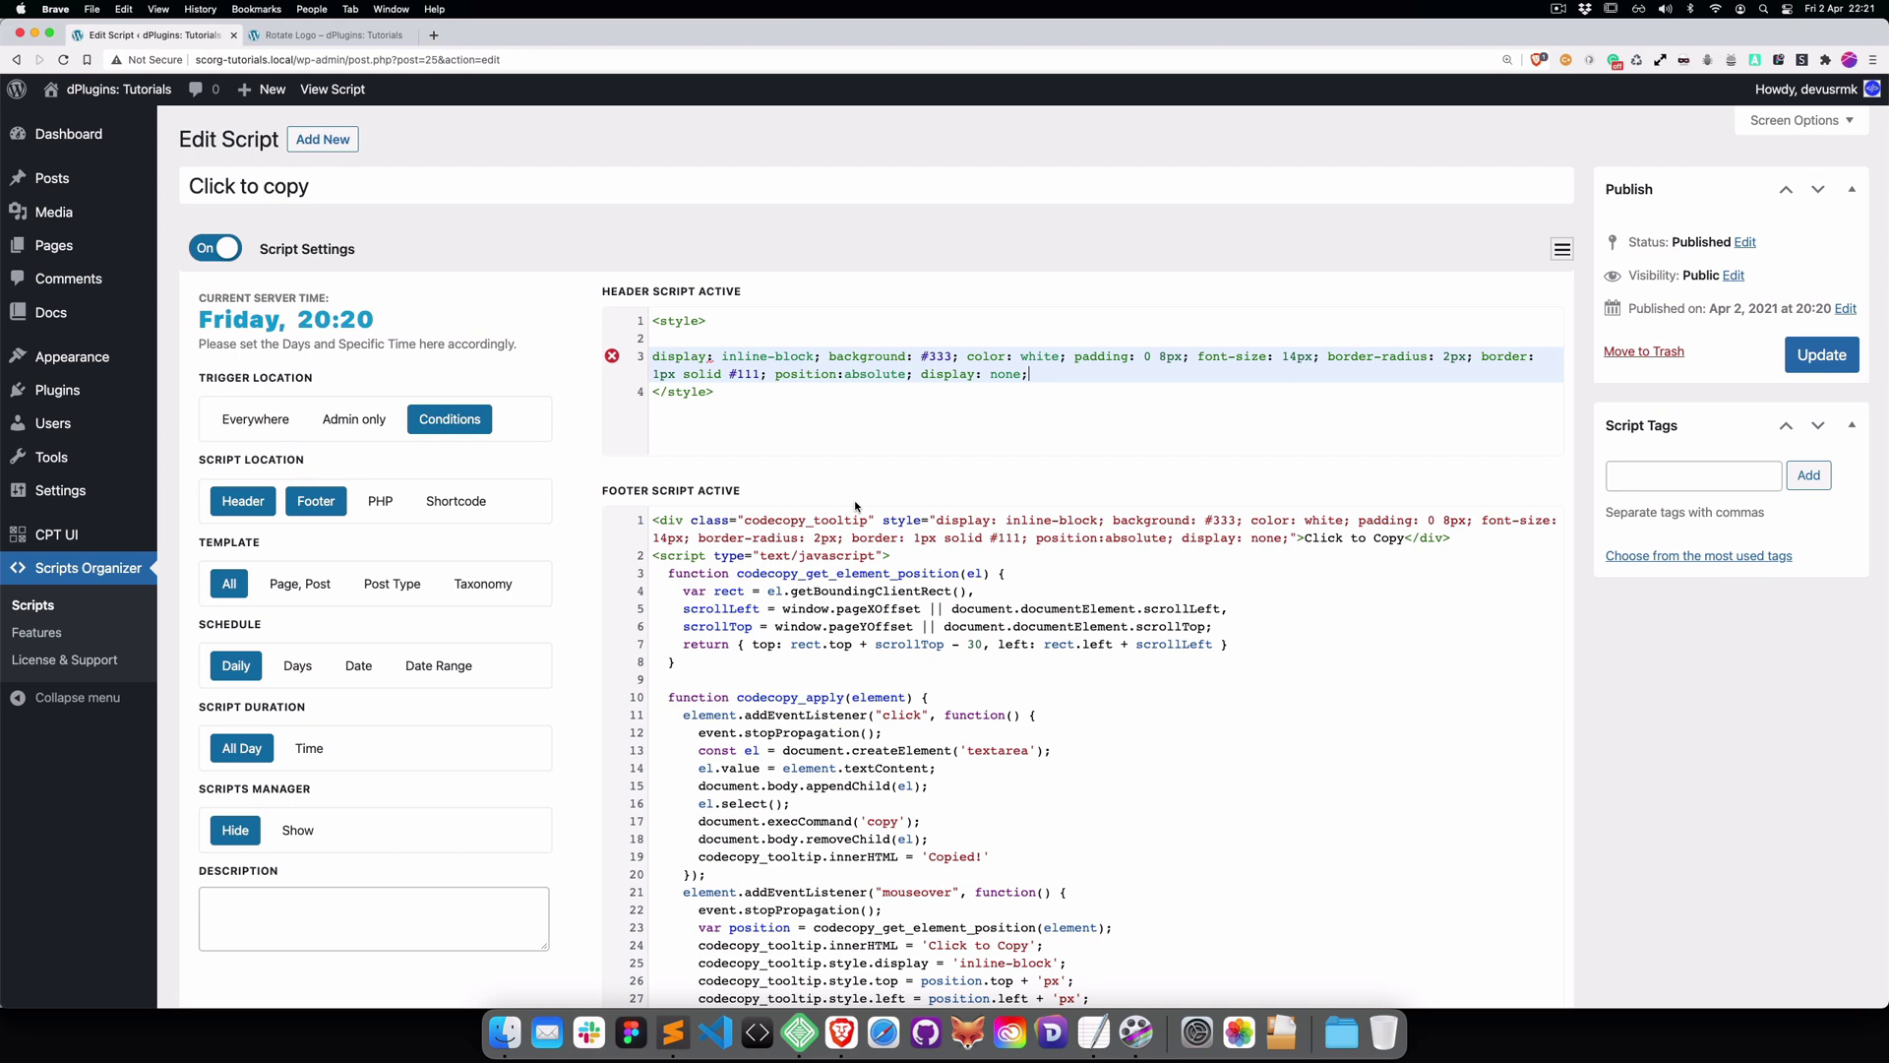
Wrap the pasted declarations in a .codecopy_tooltip CSS rule
{"action": "double_click", "coordinate": [744, 519]}
{"action": "key", "text": "ctrl+c"}
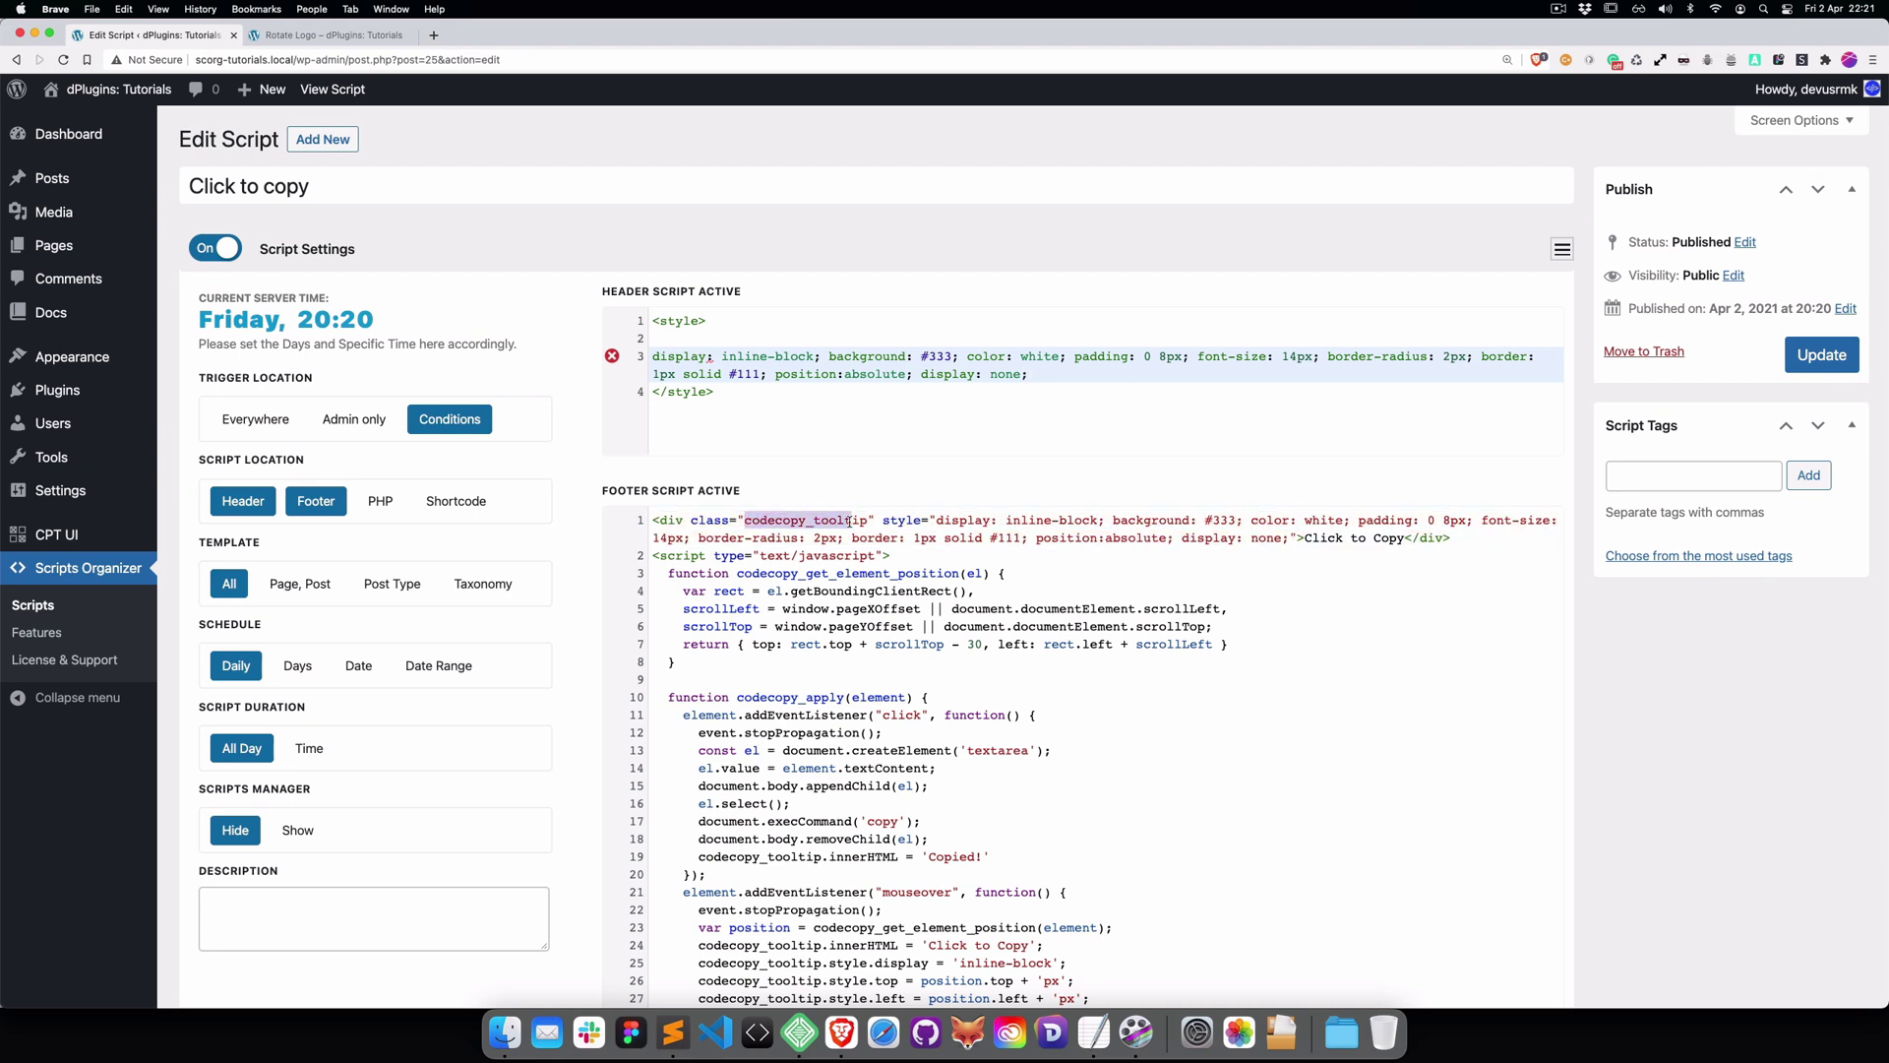
{"action": "left_click", "coordinate": [678, 338]}
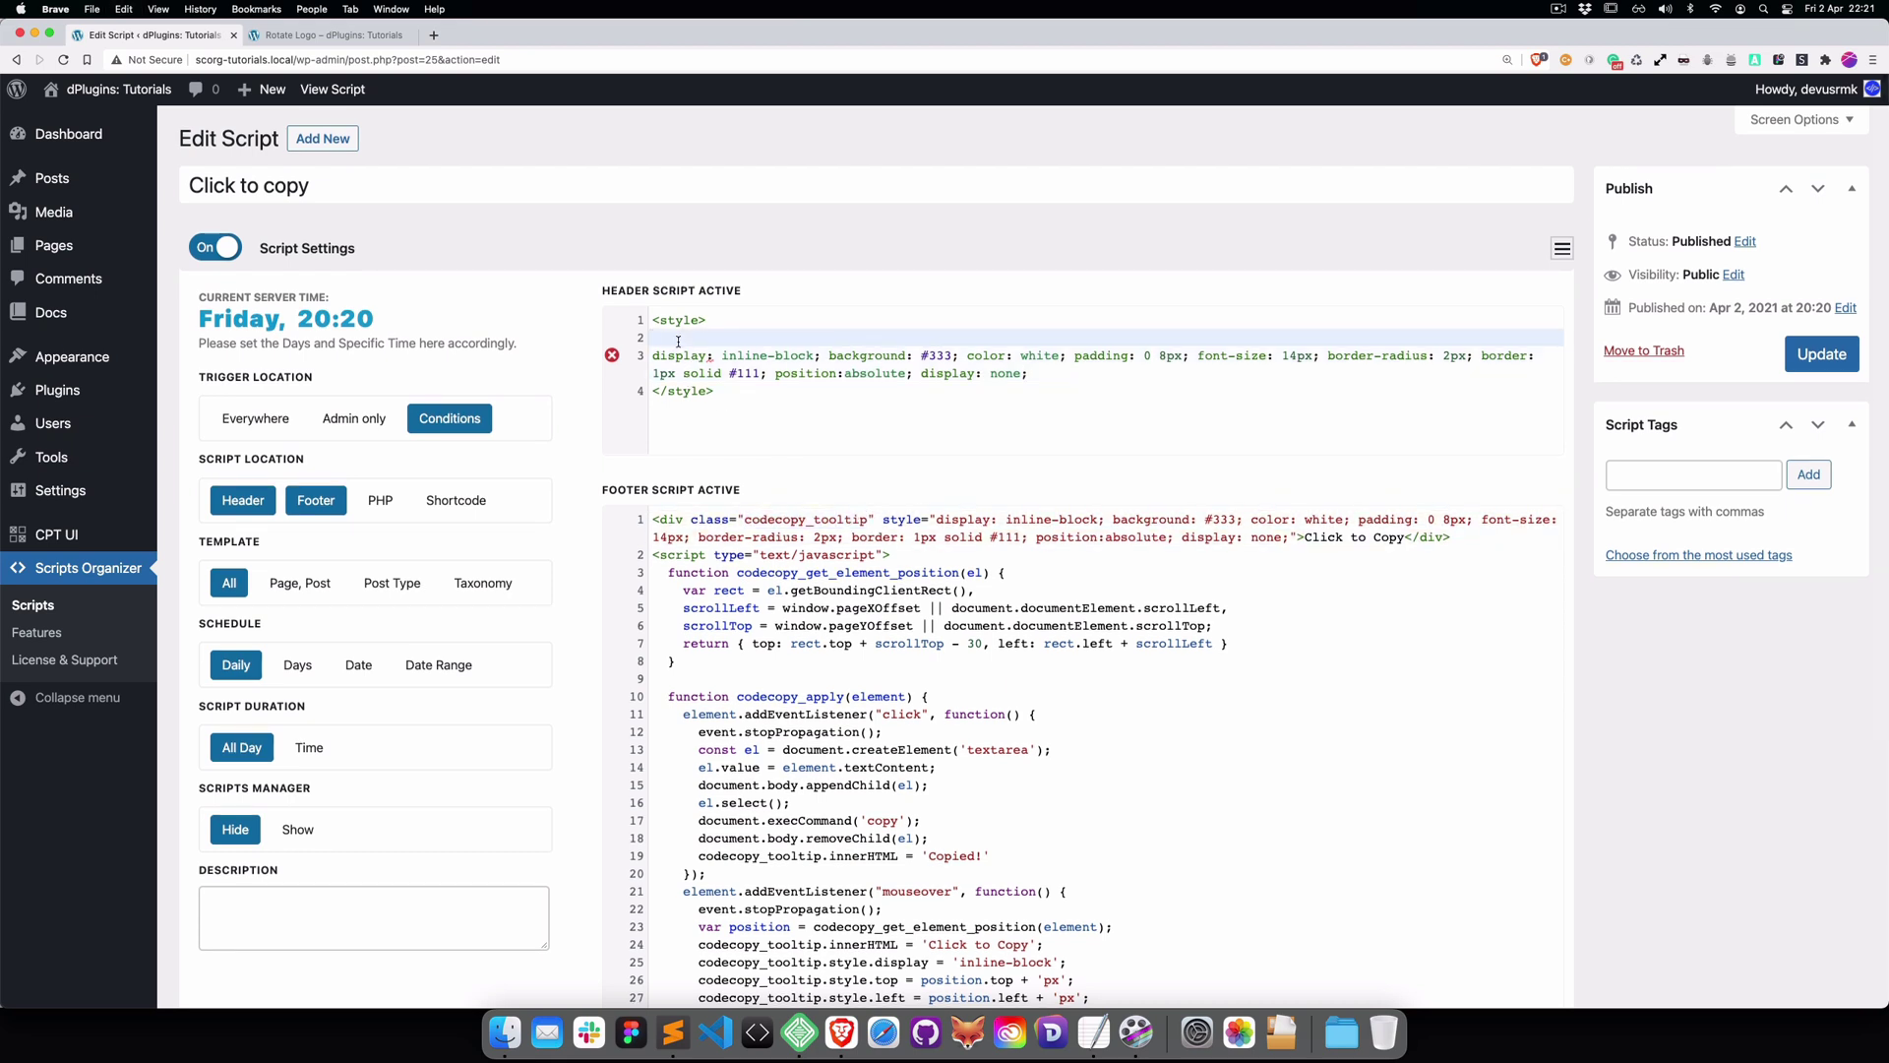
{"action": "type", "text": "."}
{"action": "key", "text": "ctrl+v"}
{"action": "type", "text": "{"}
{"action": "key", "text": "Return"}
{"action": "left_click", "coordinate": [682, 391]}
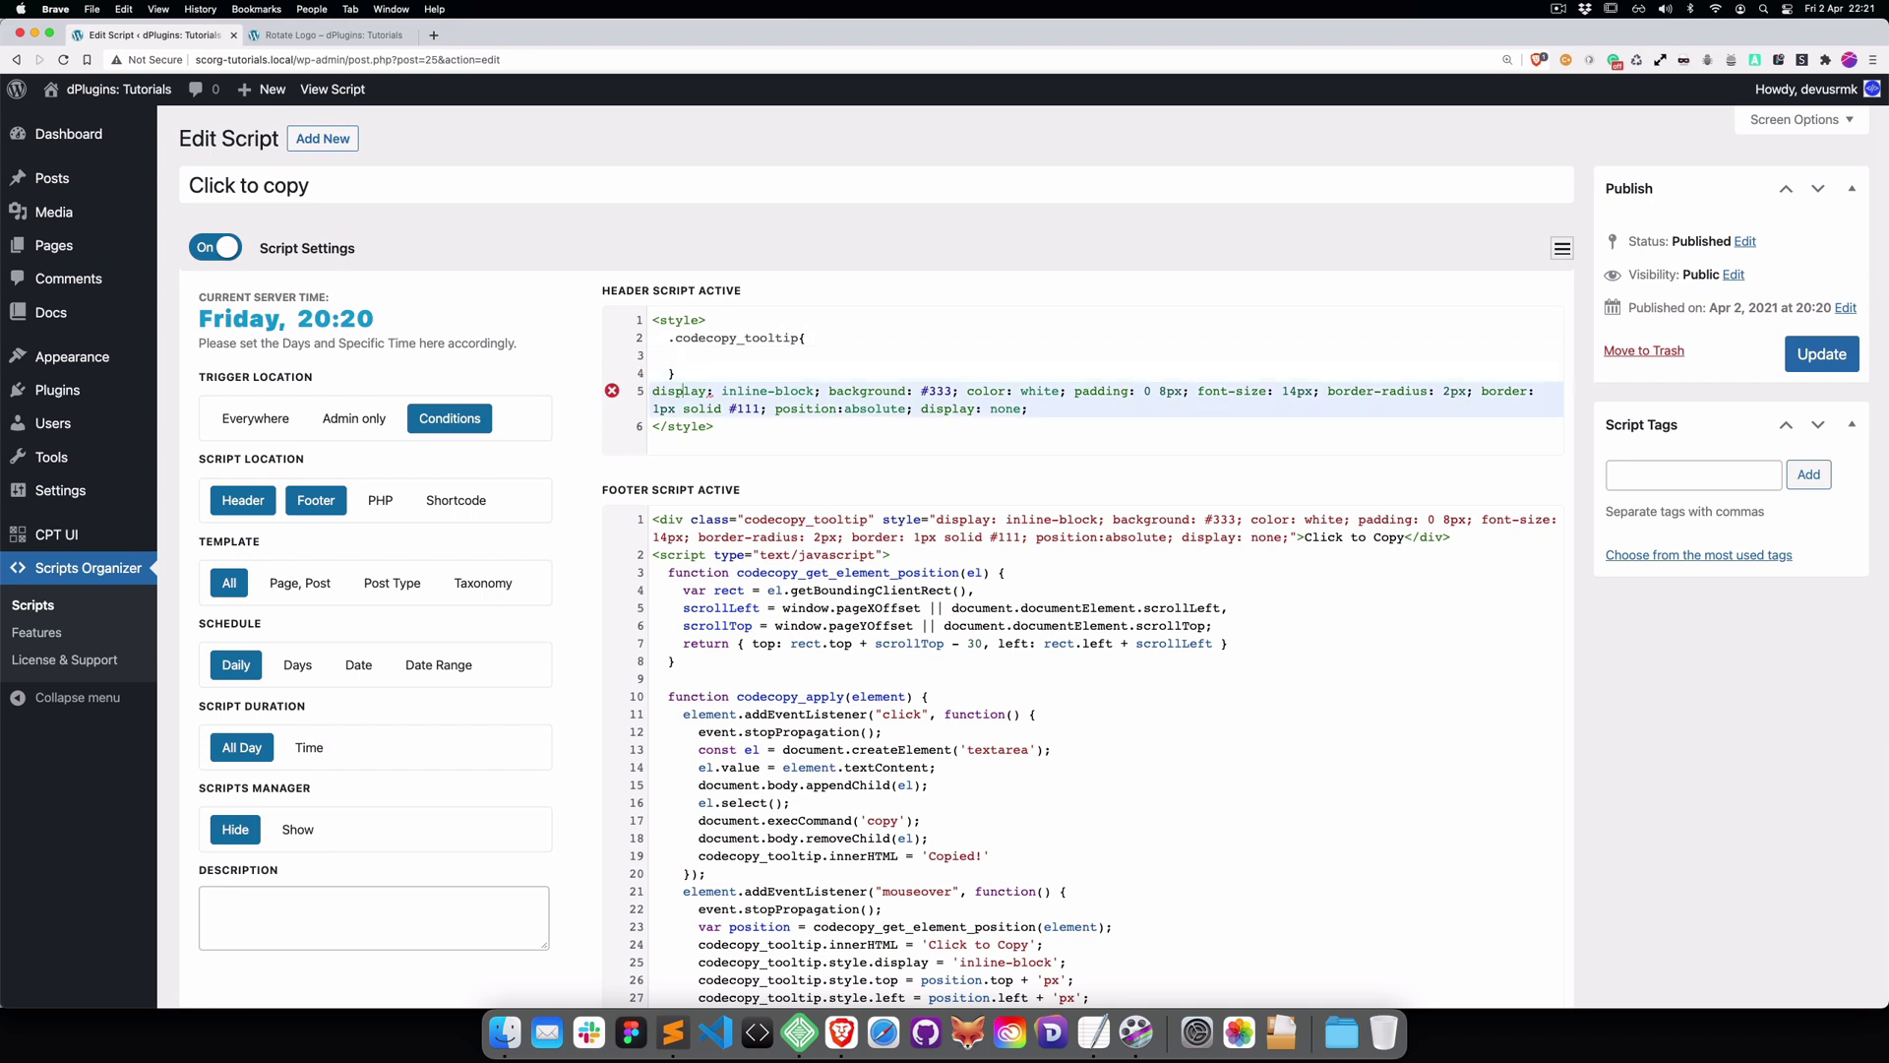
{"action": "triple_click", "coordinate": [709, 393]}
{"action": "key", "text": "ctrl+x"}
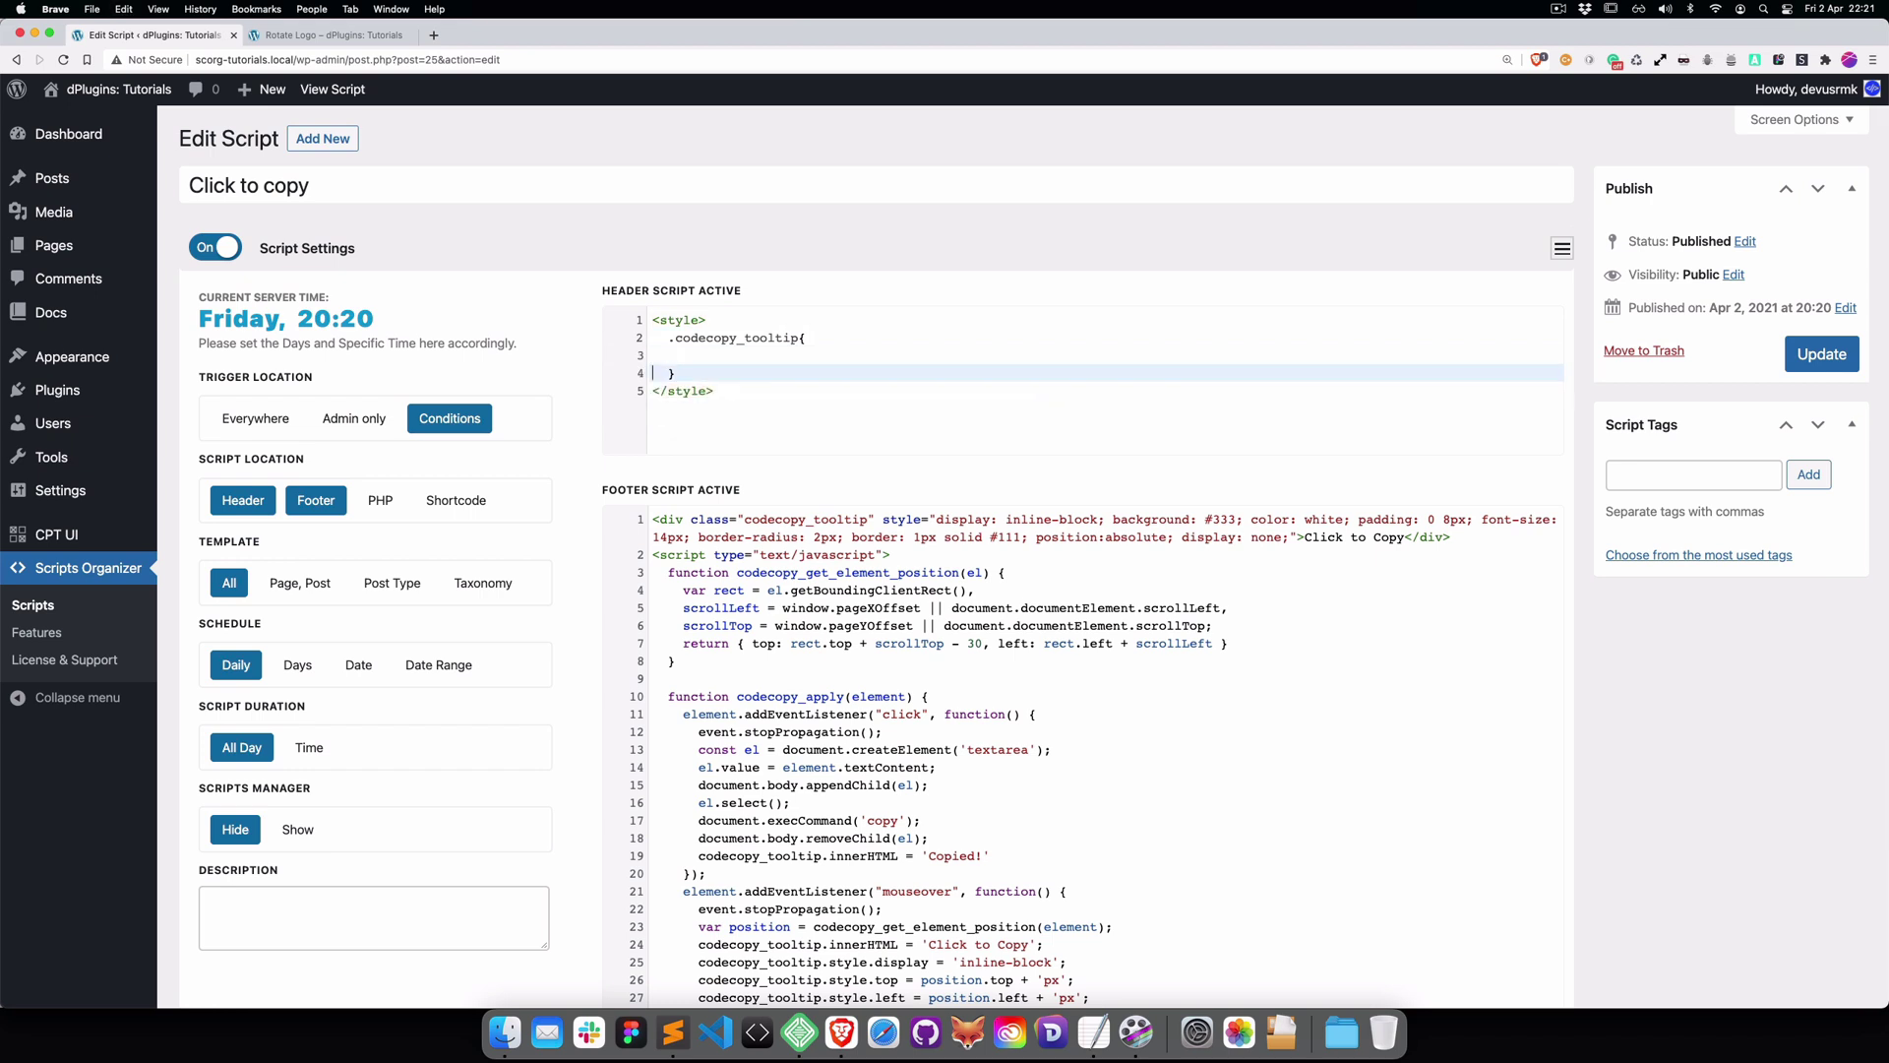
{"action": "key", "text": "Up"}
{"action": "key", "text": "Up"}
{"action": "key", "text": "ctrl+v"}
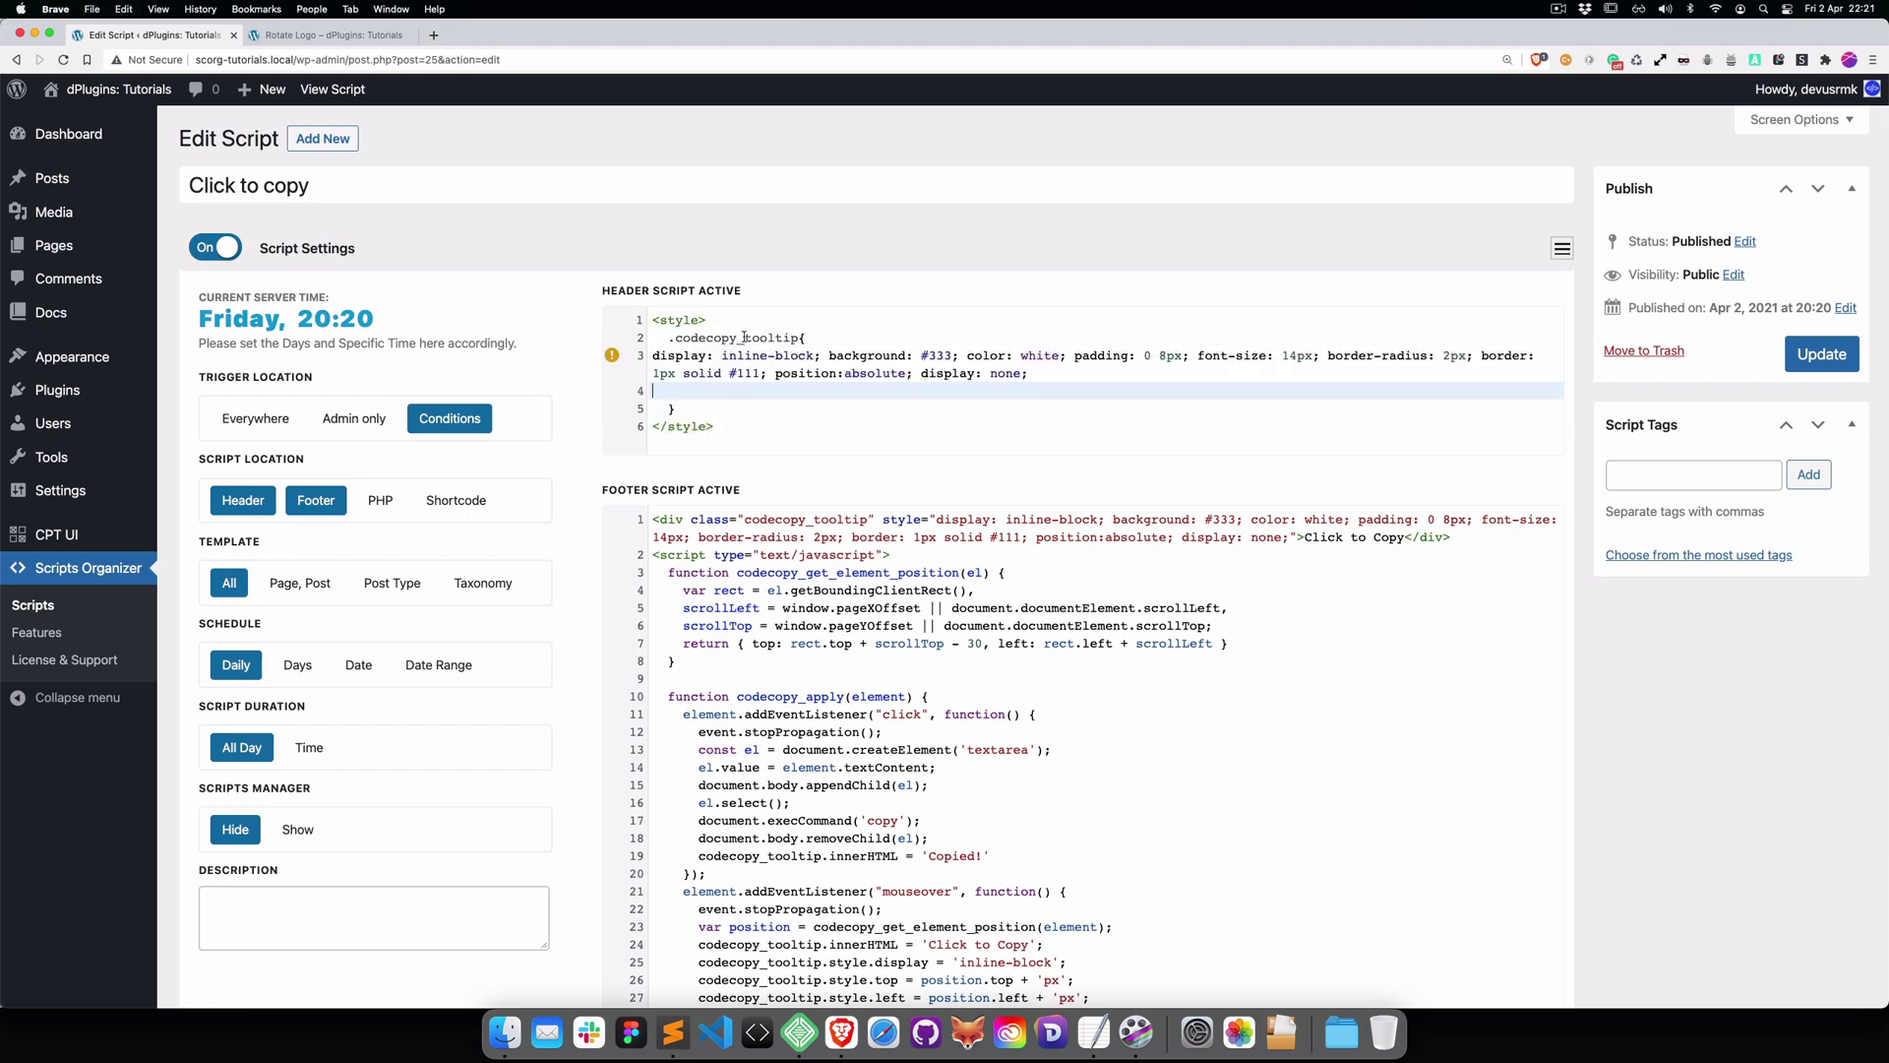
Indent the declarations and put background, color, padding, font-size, border-radius, border and position on separate lines
{"action": "left_click", "coordinate": [683, 355]}
{"action": "key", "text": "Tab"}
{"action": "key", "text": "Tab"}
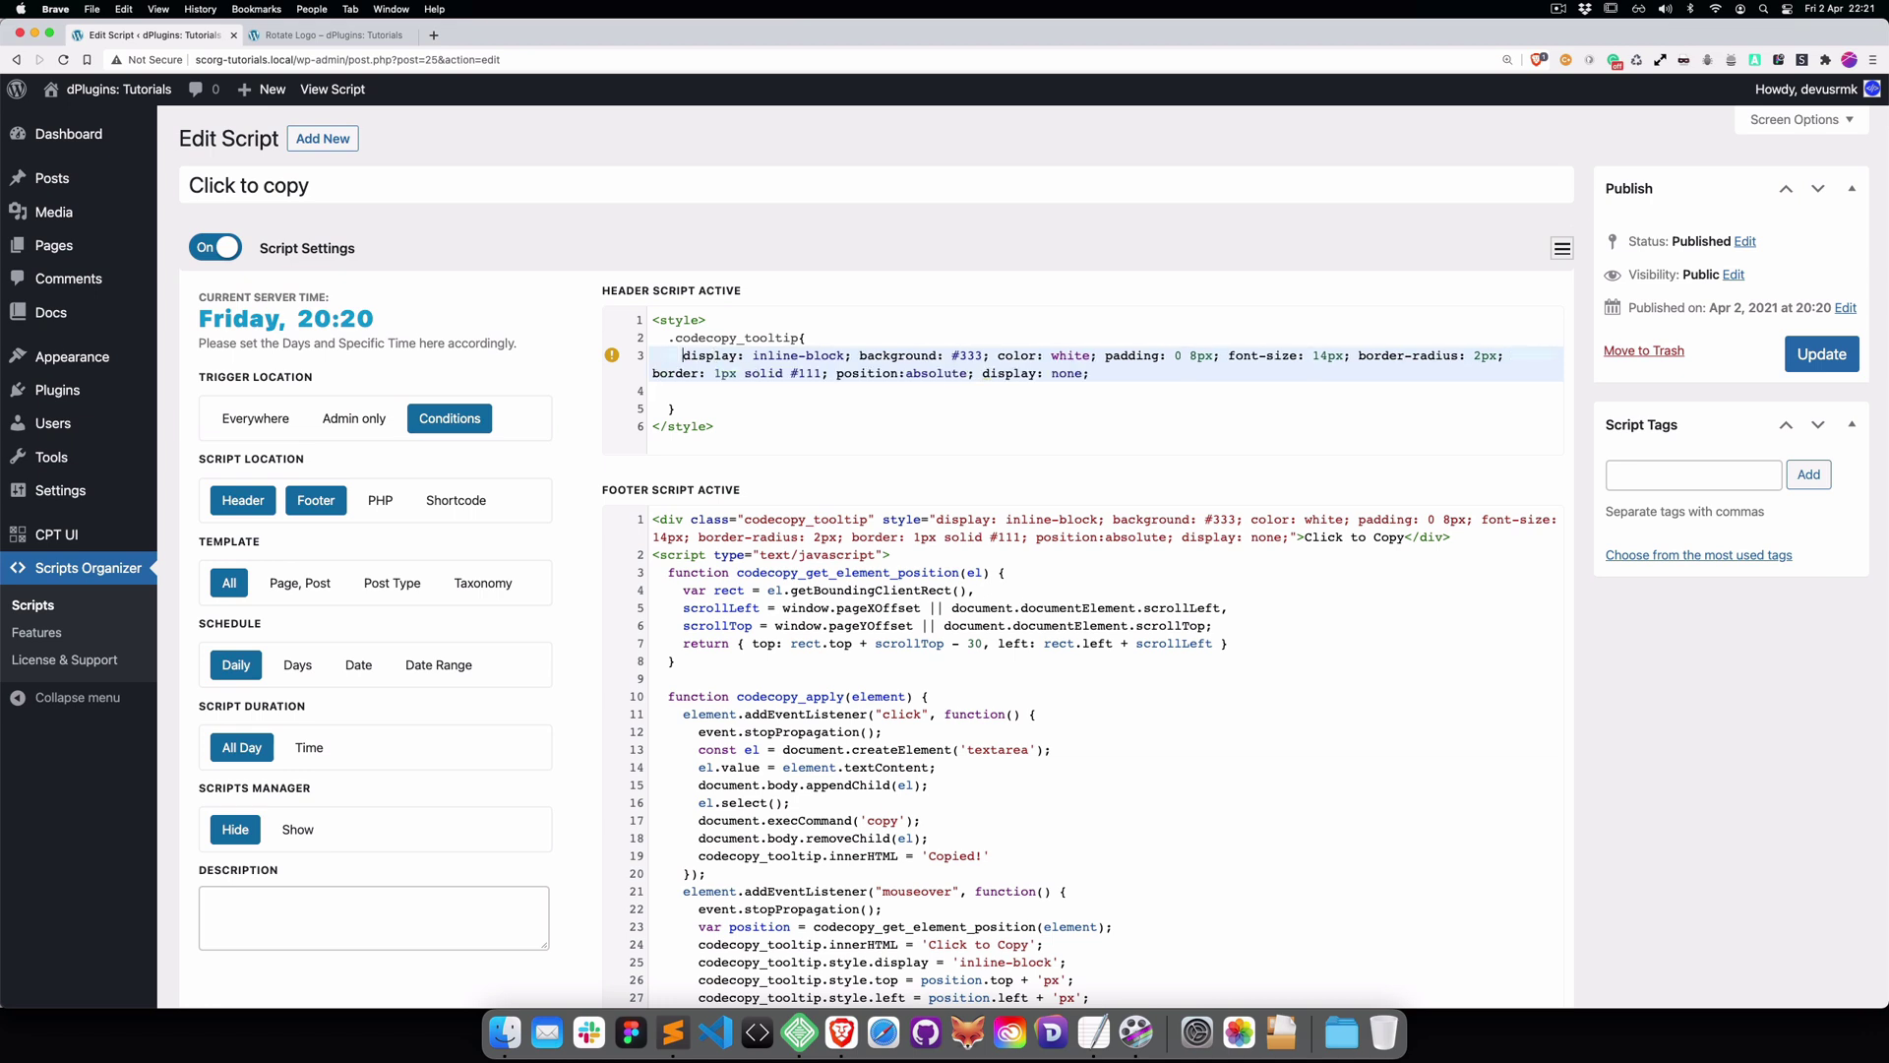
{"action": "left_click", "coordinate": [859, 356]}
{"action": "key", "text": "Return"}
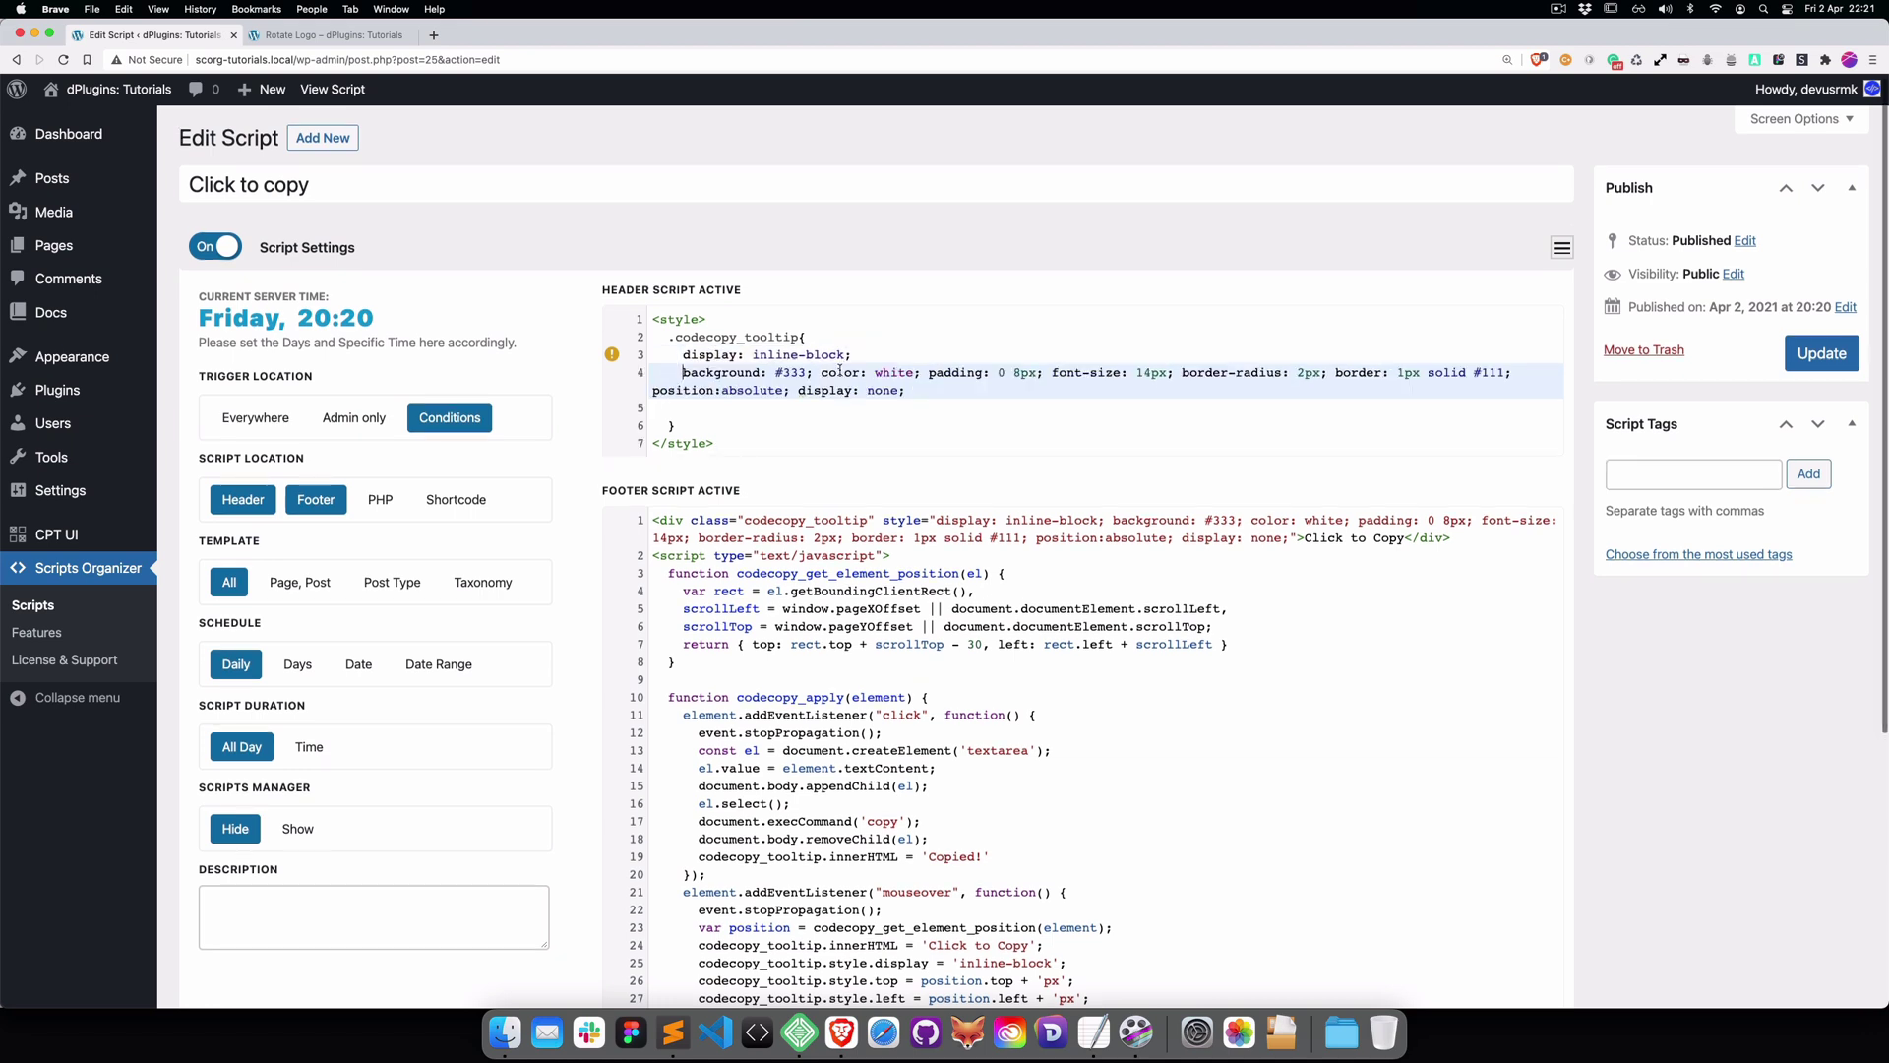
{"action": "left_click", "coordinate": [820, 373]}
{"action": "key", "text": "Return"}
{"action": "left_click", "coordinate": [786, 391]}
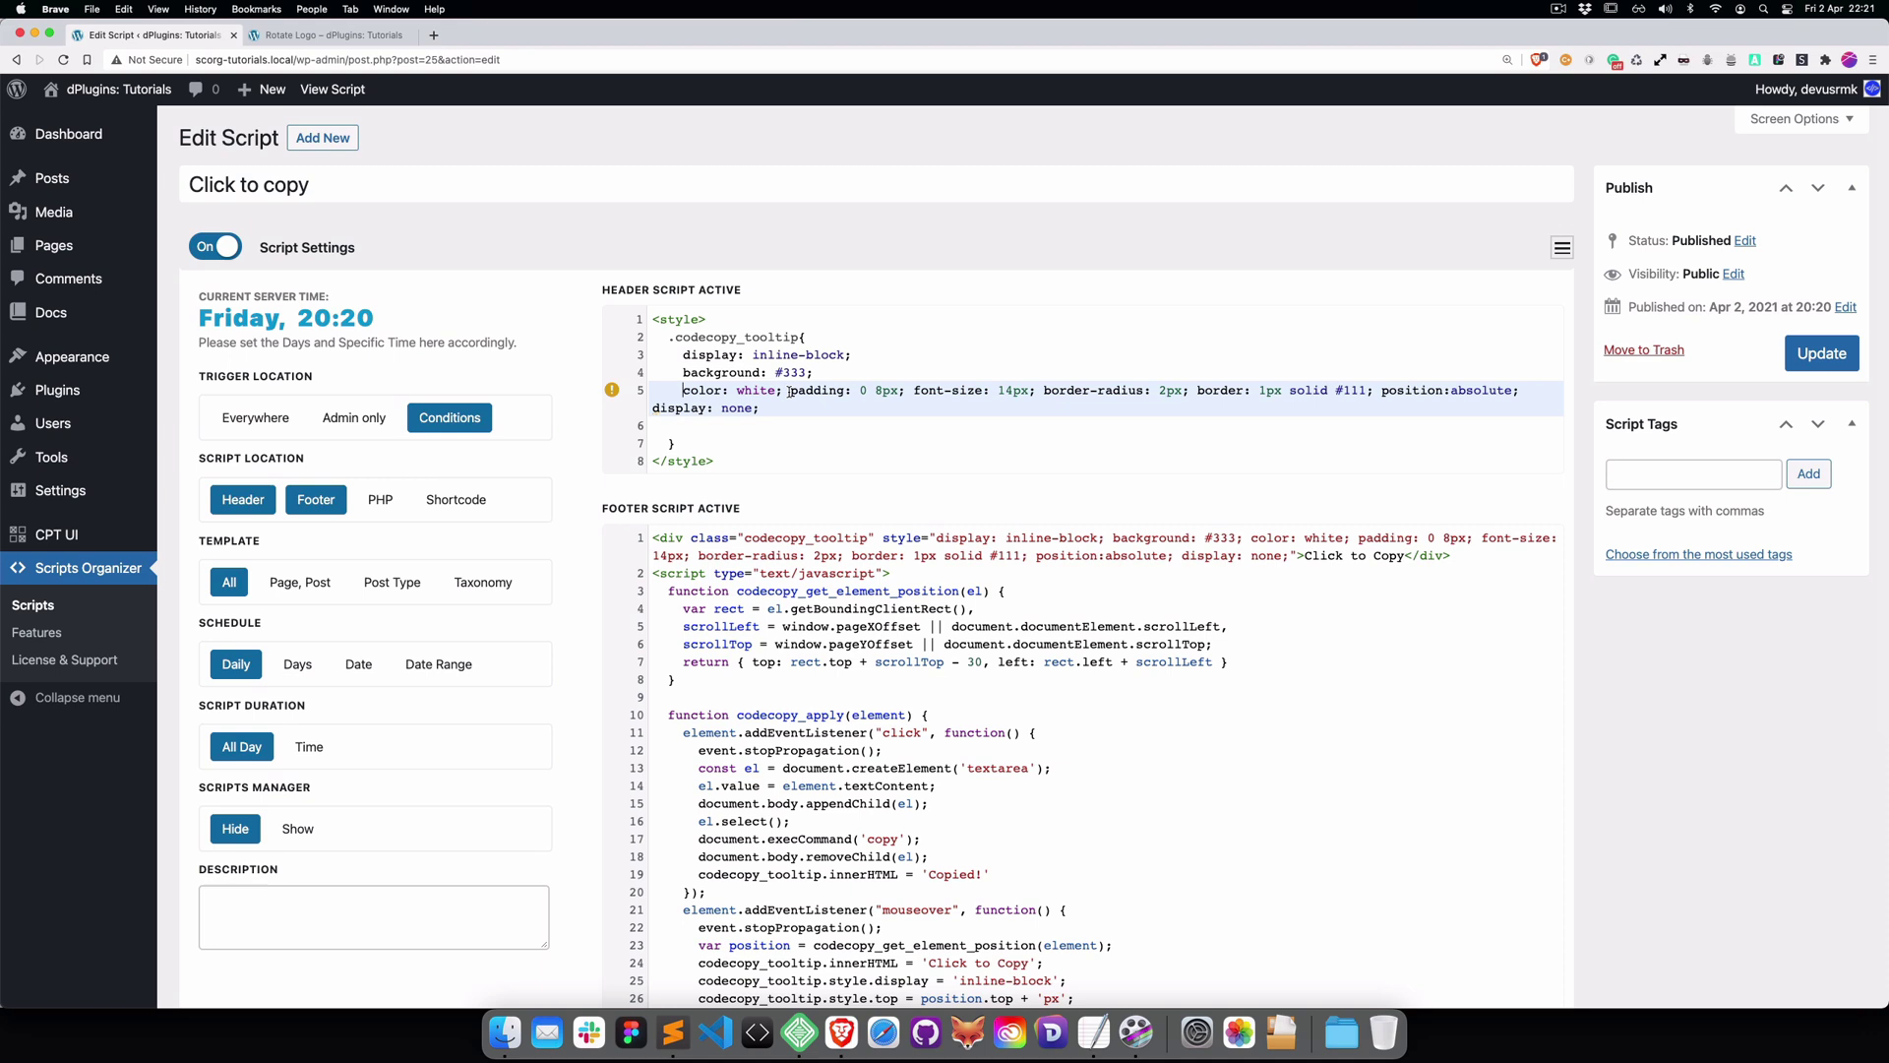
{"action": "key", "text": "Return"}
{"action": "left_click", "coordinate": [805, 407]}
{"action": "key", "text": "Return"}
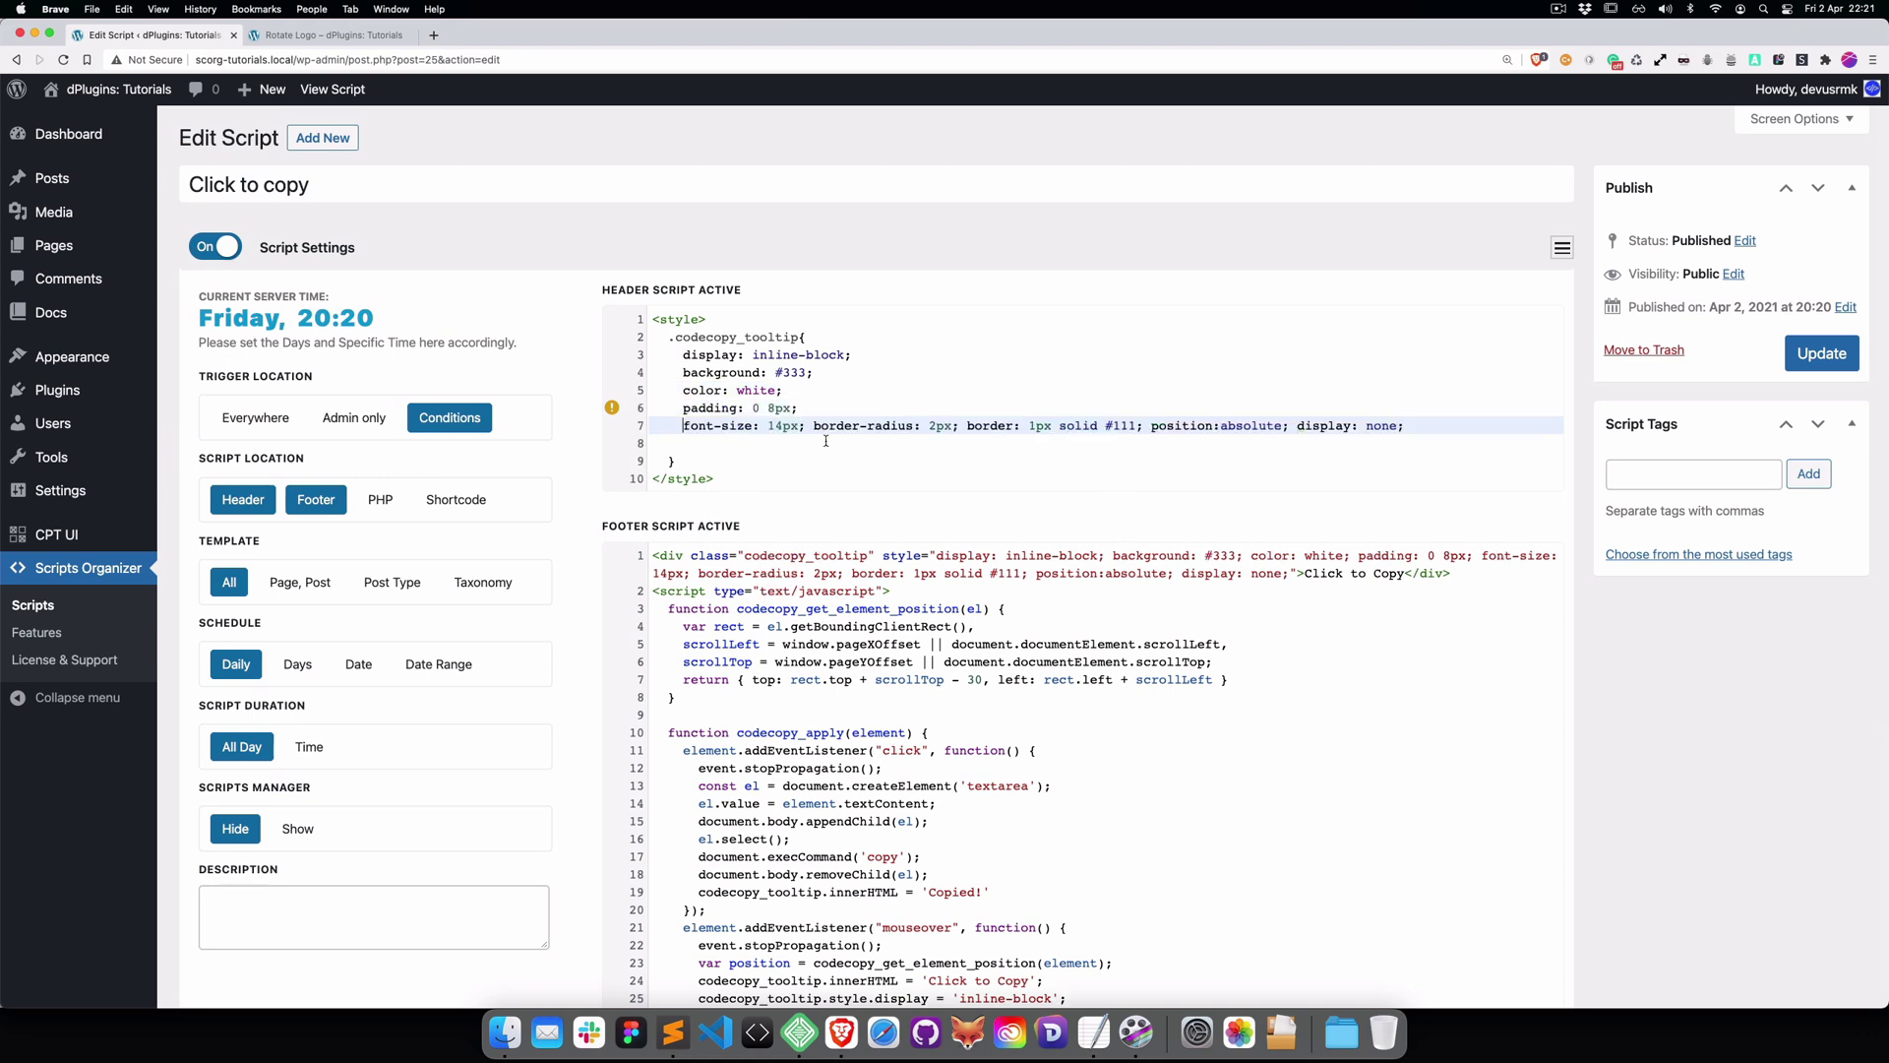
{"action": "left_click", "coordinate": [813, 425]}
{"action": "key", "text": "Return"}
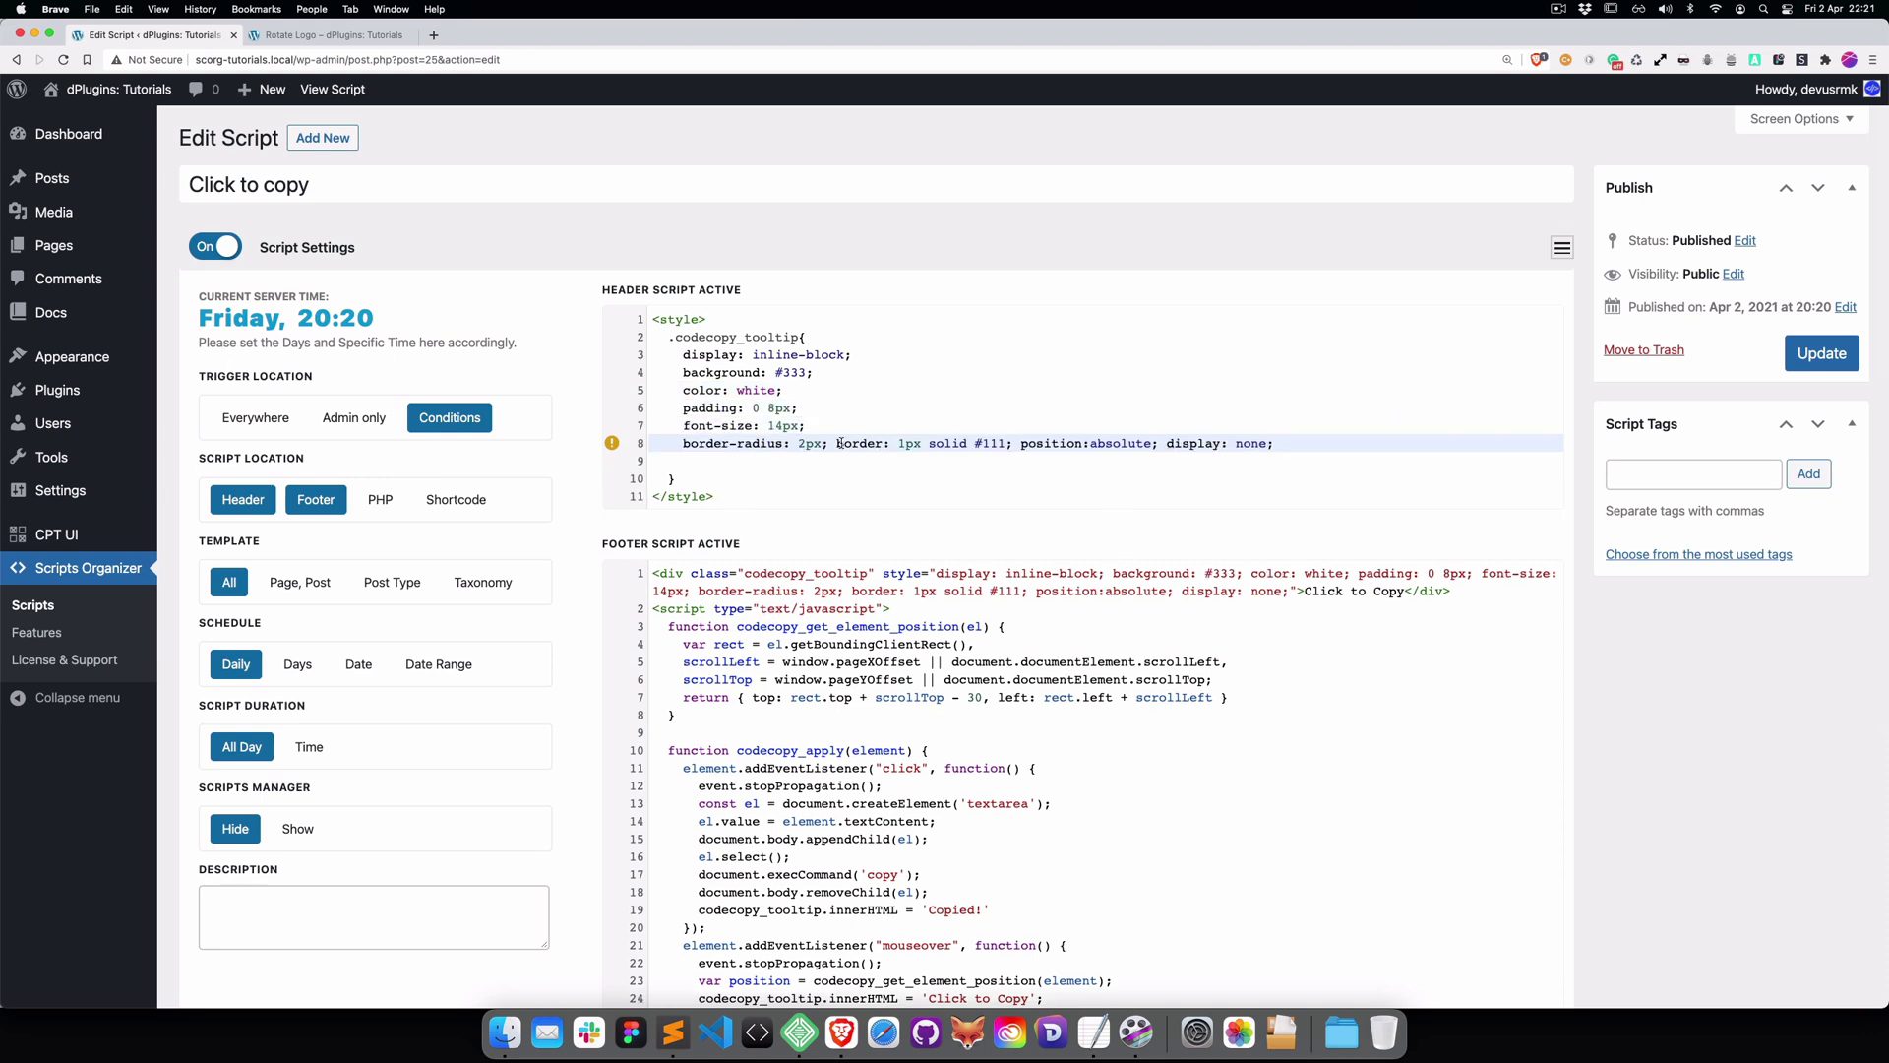
{"action": "left_click", "coordinate": [837, 443]}
{"action": "key", "text": "Return"}
{"action": "left_click", "coordinate": [865, 460]}
{"action": "key", "text": "Return"}
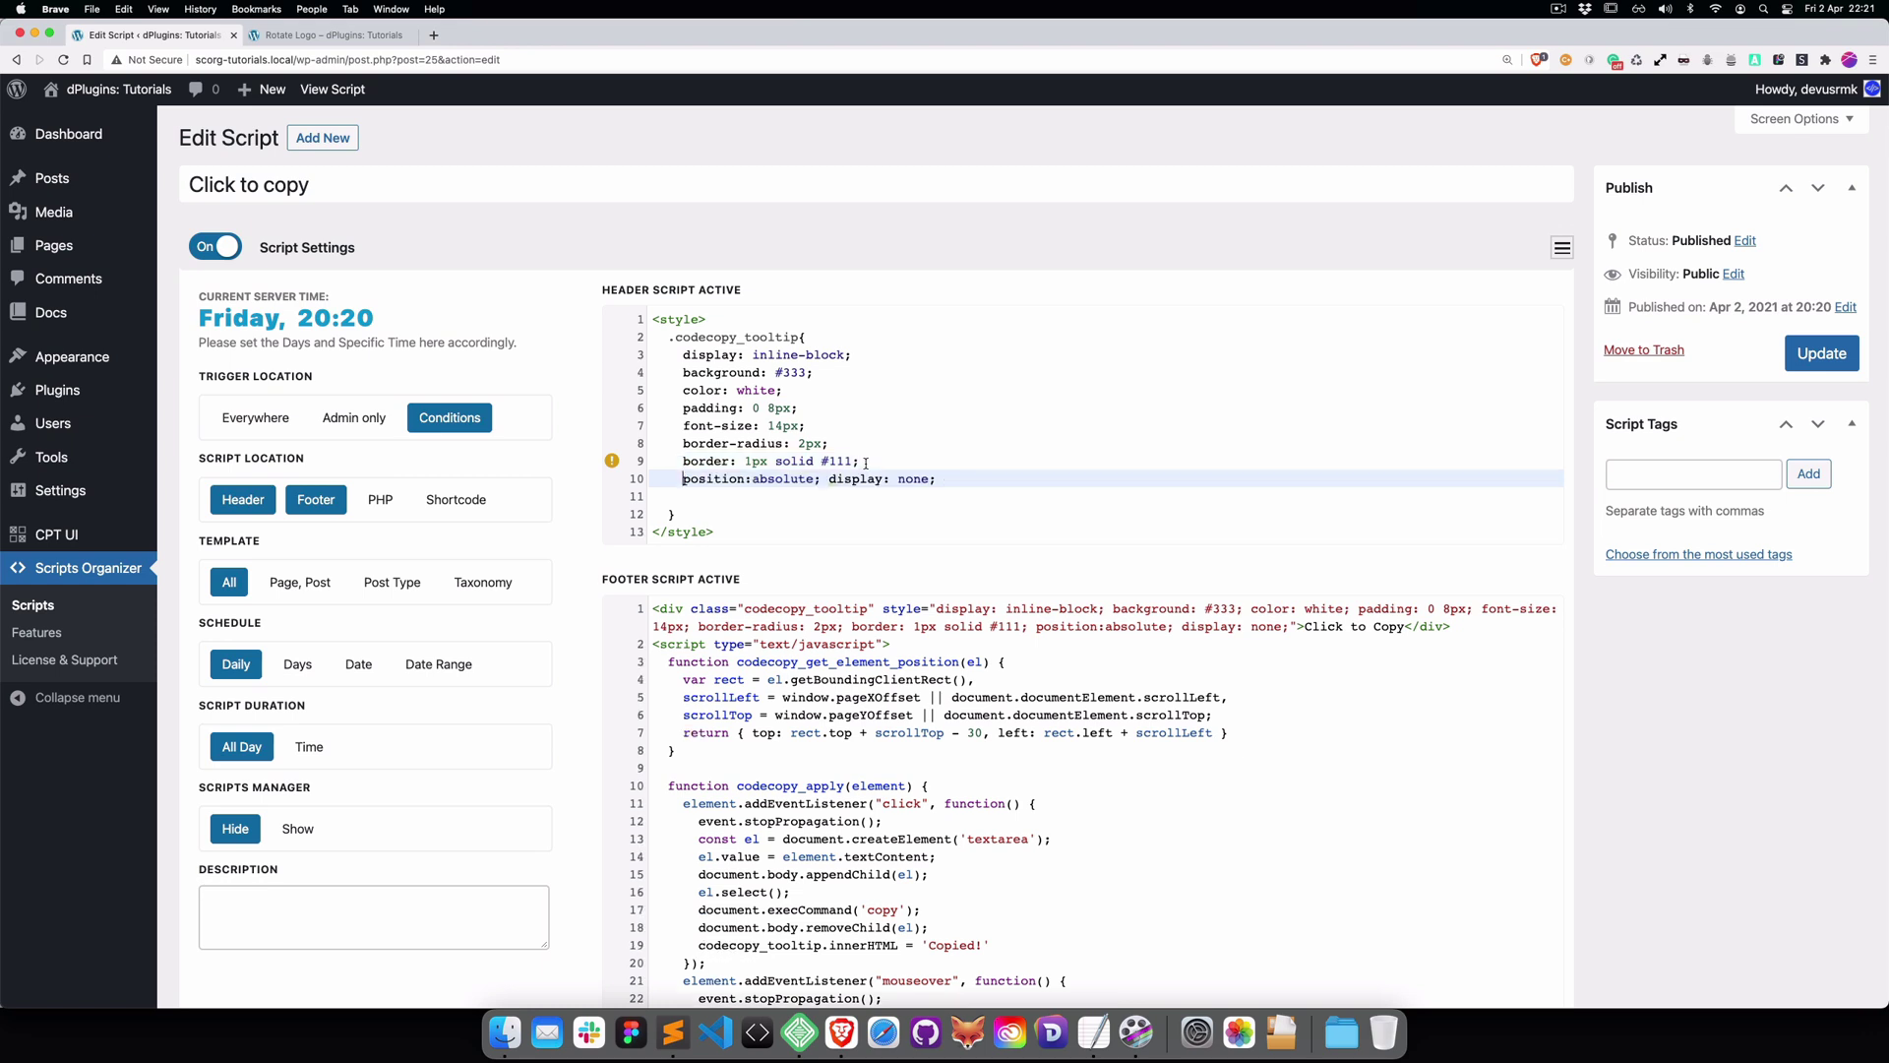
Delete the empty line after the declarations and update the script
{"action": "left_click", "coordinate": [692, 497]}
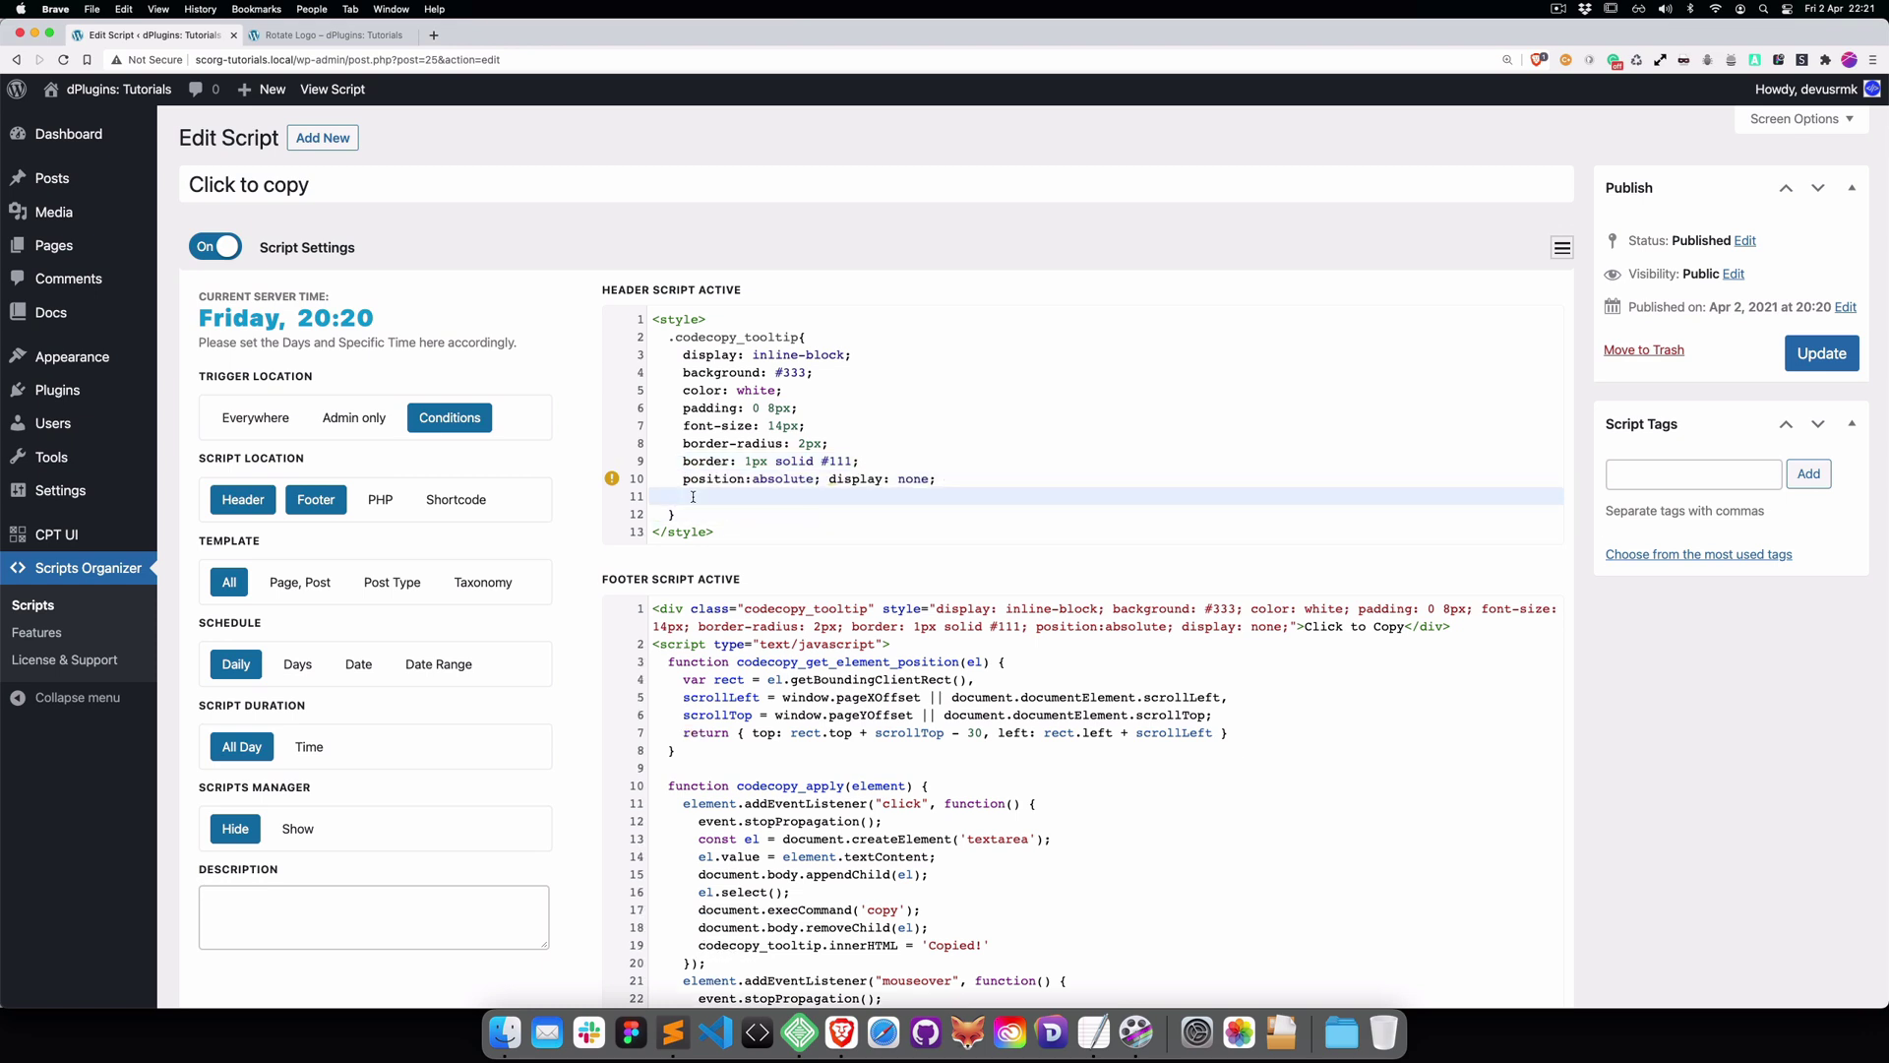
{"action": "key", "text": "BackSpace"}
{"action": "left_click", "coordinate": [1788, 352]}
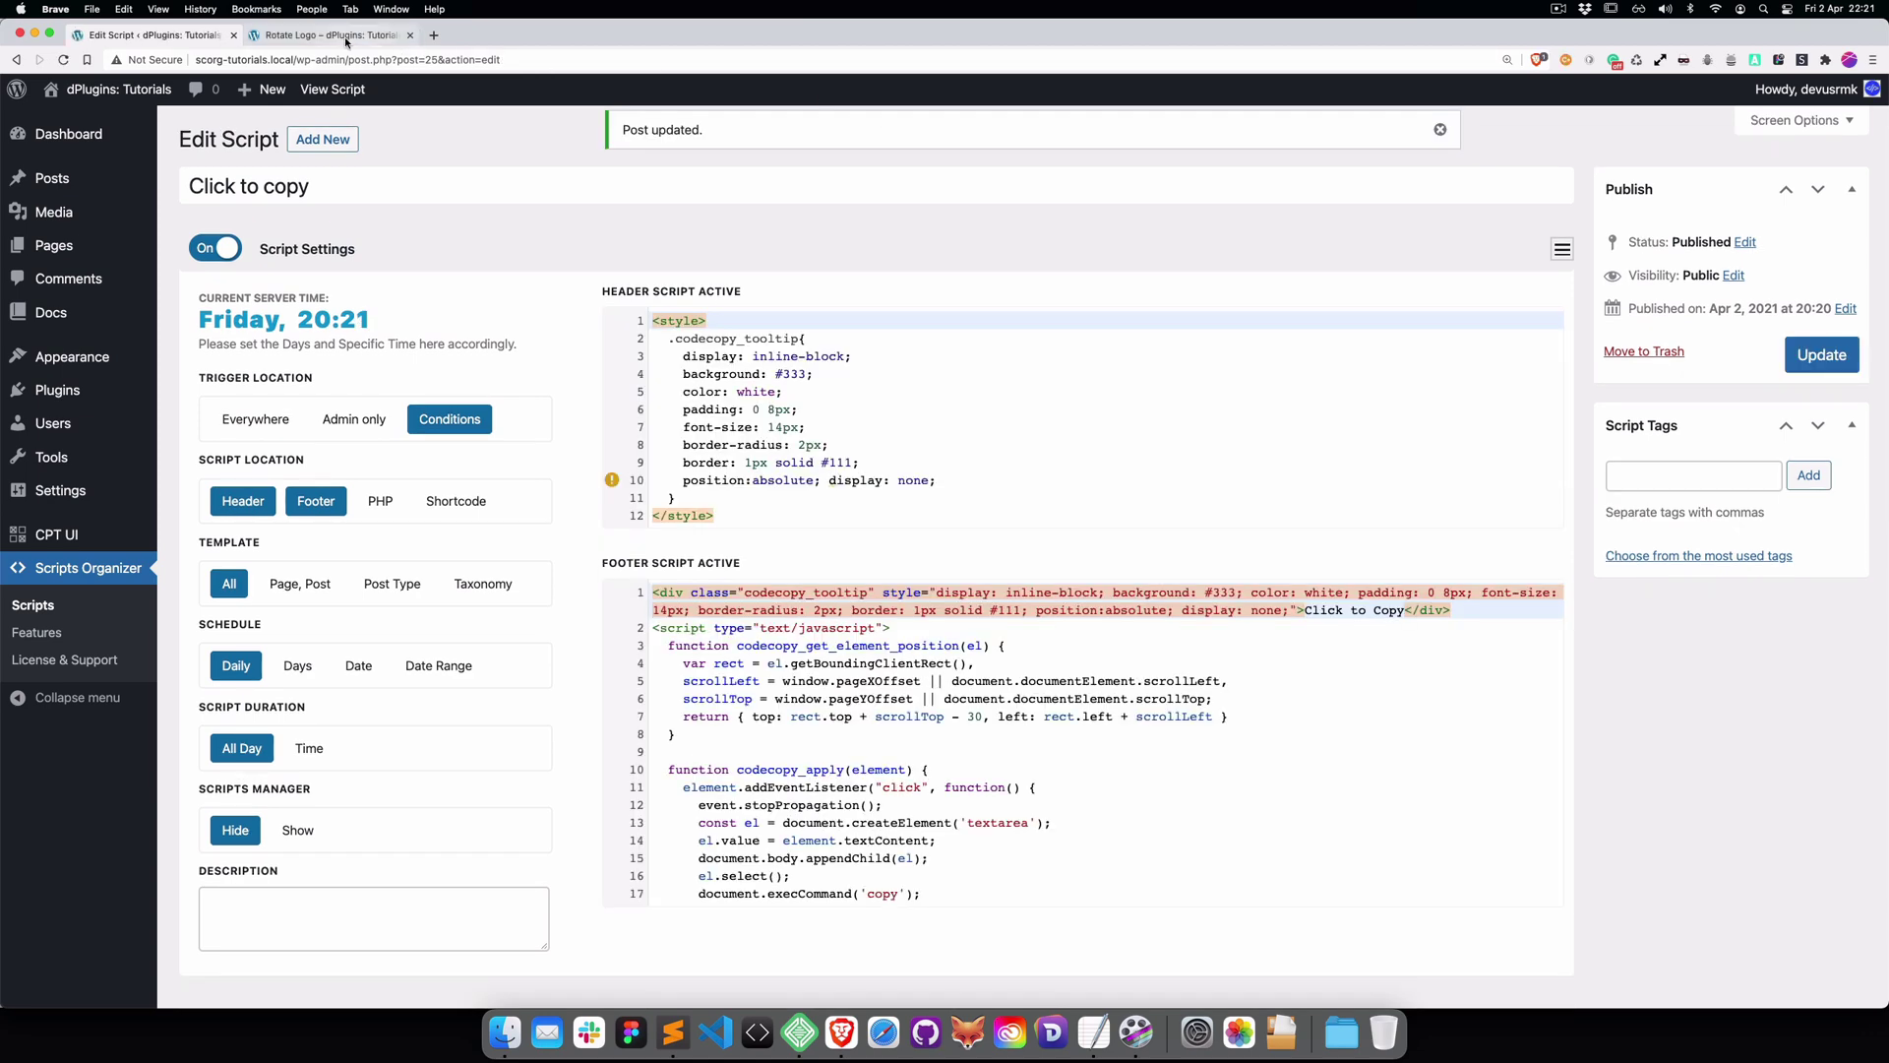
Delete the footer tooltip div's inline style attribute, update, and return to the Rotate Logo post
{"action": "left_click", "coordinate": [925, 591]}
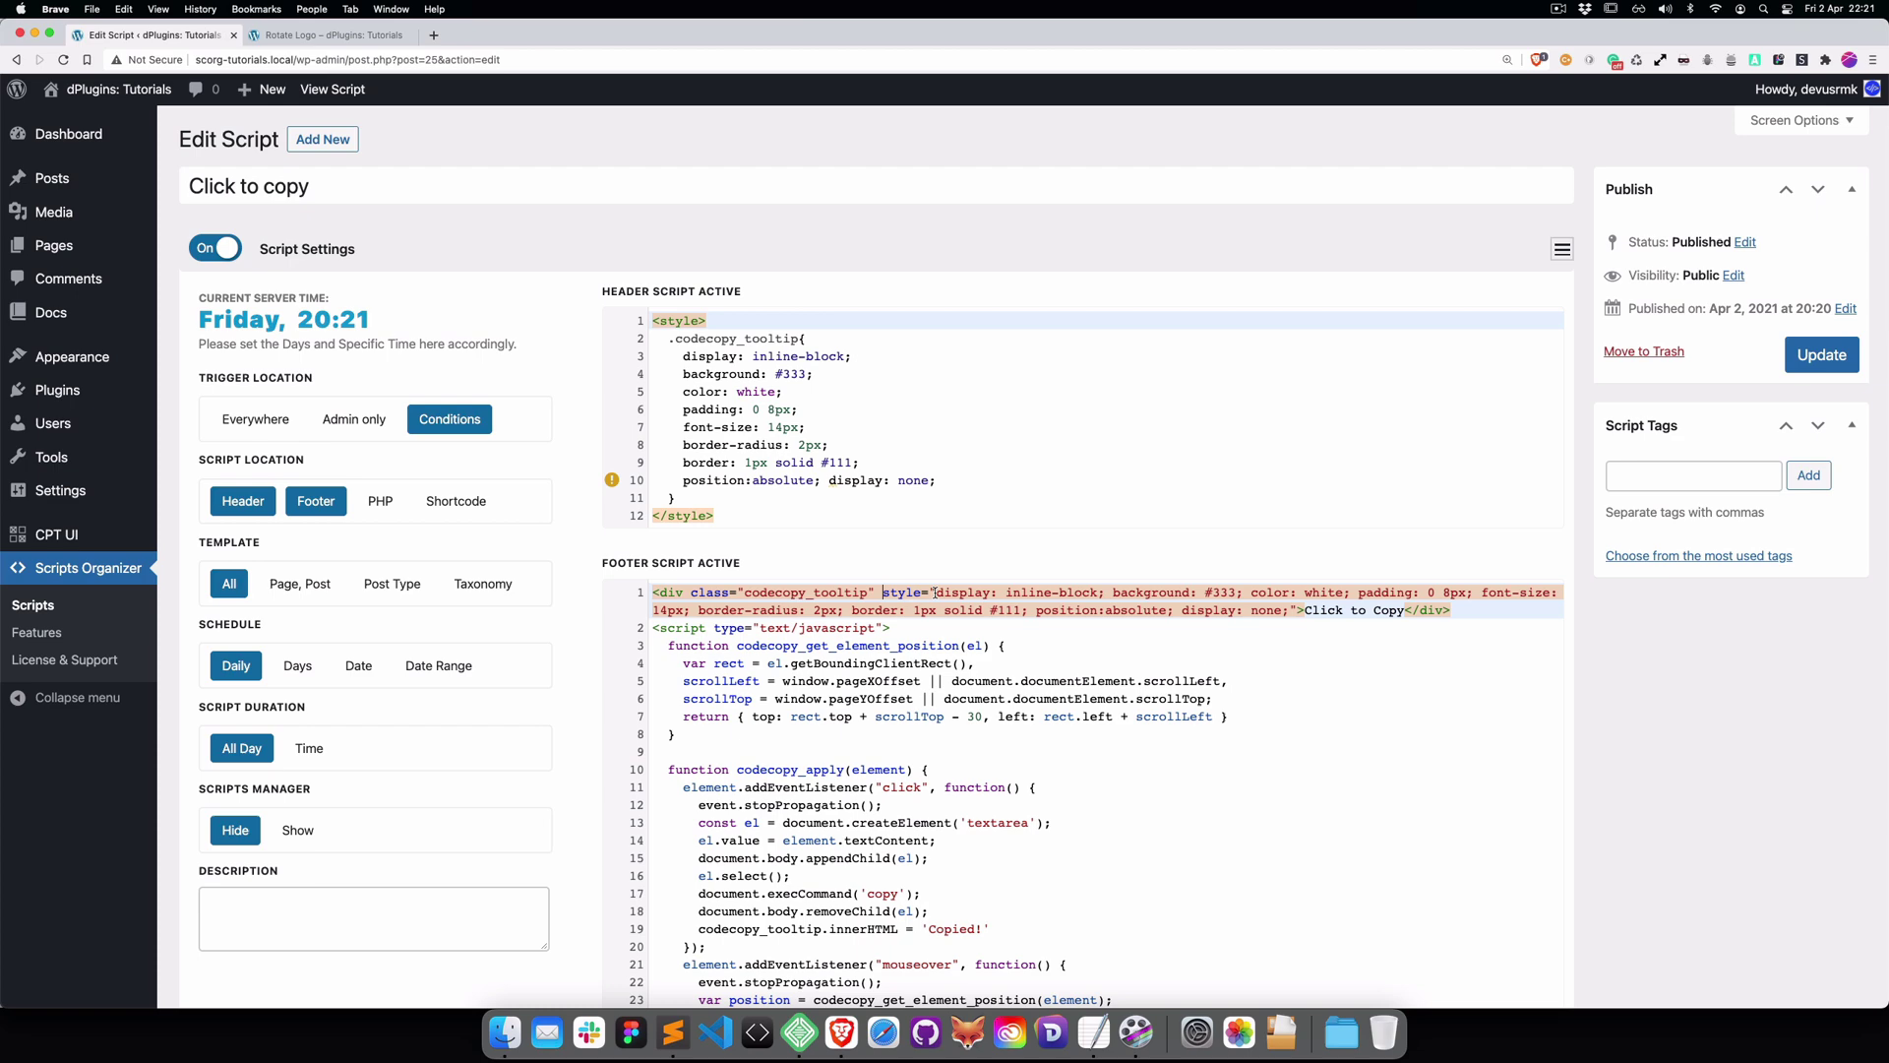
{"action": "left_click", "coordinate": [1295, 610], "text": "shift"}
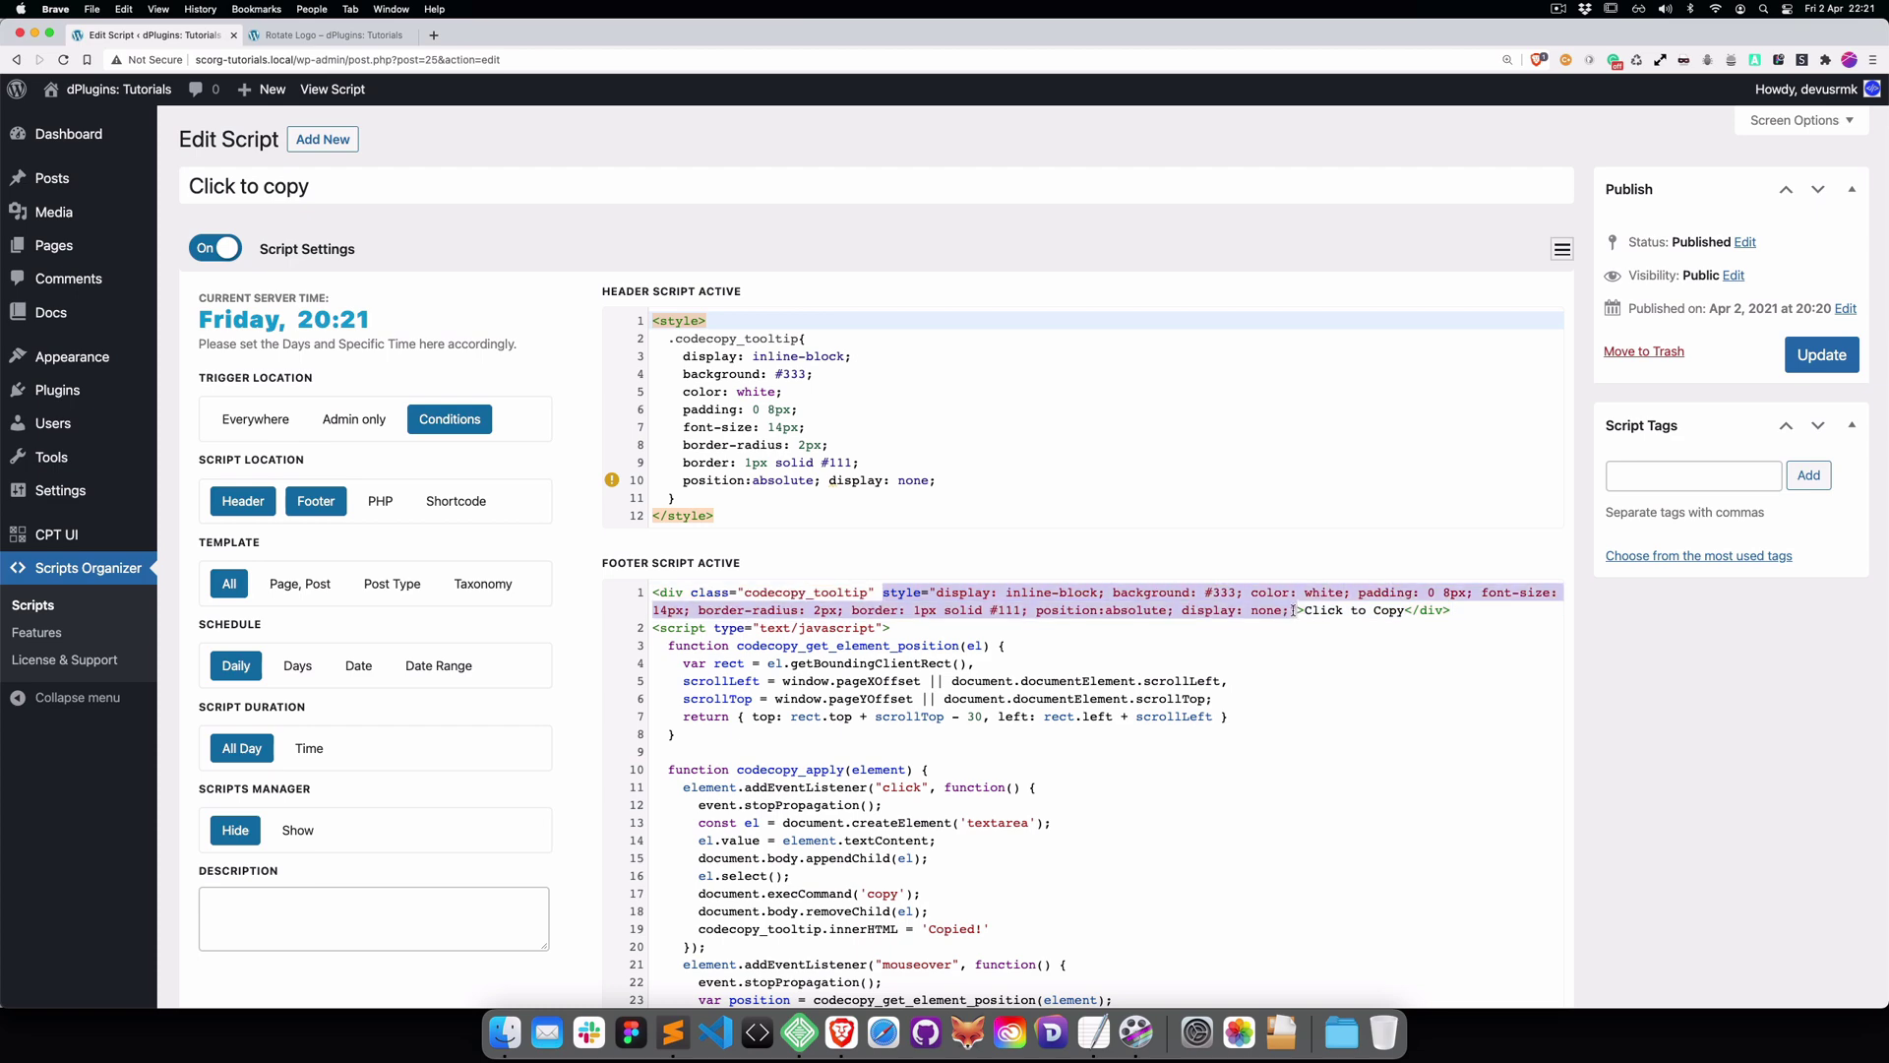
{"action": "key", "text": "BackSpace"}
{"action": "left_click", "coordinate": [1821, 354]}
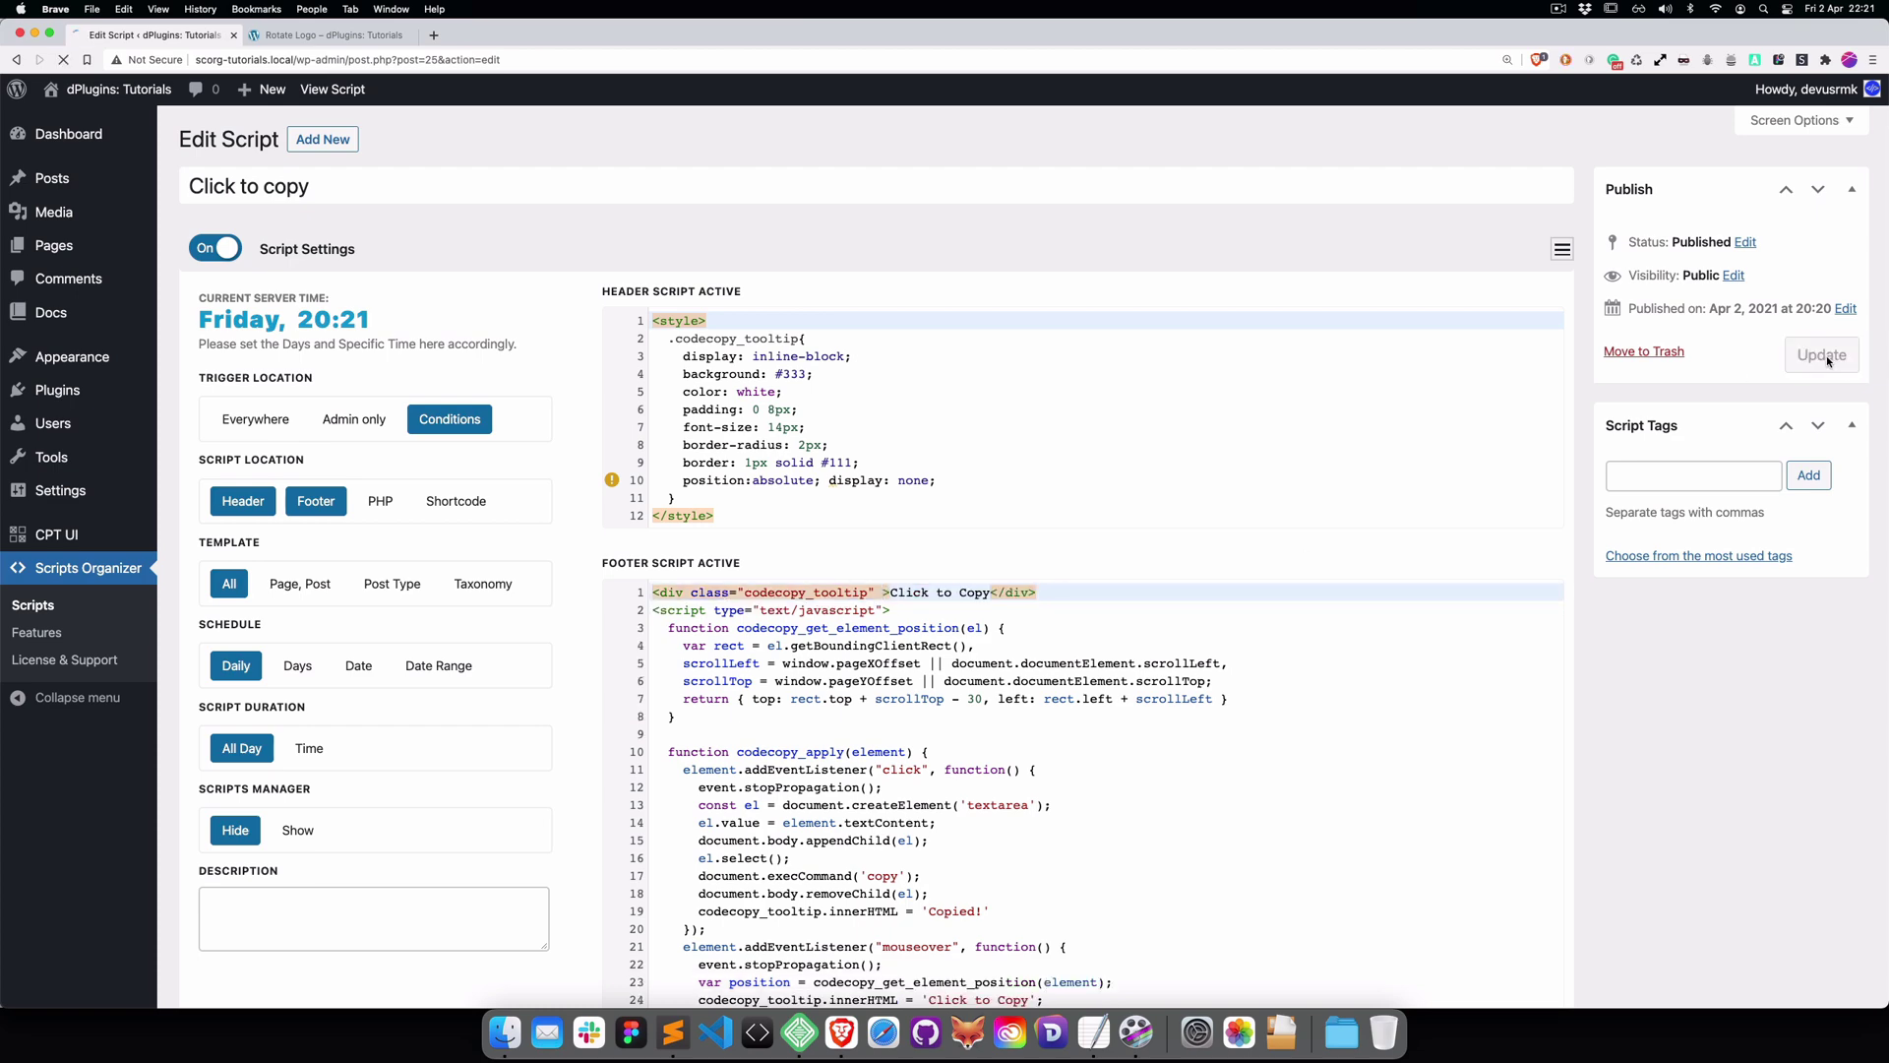
{"action": "left_click", "coordinate": [343, 40]}
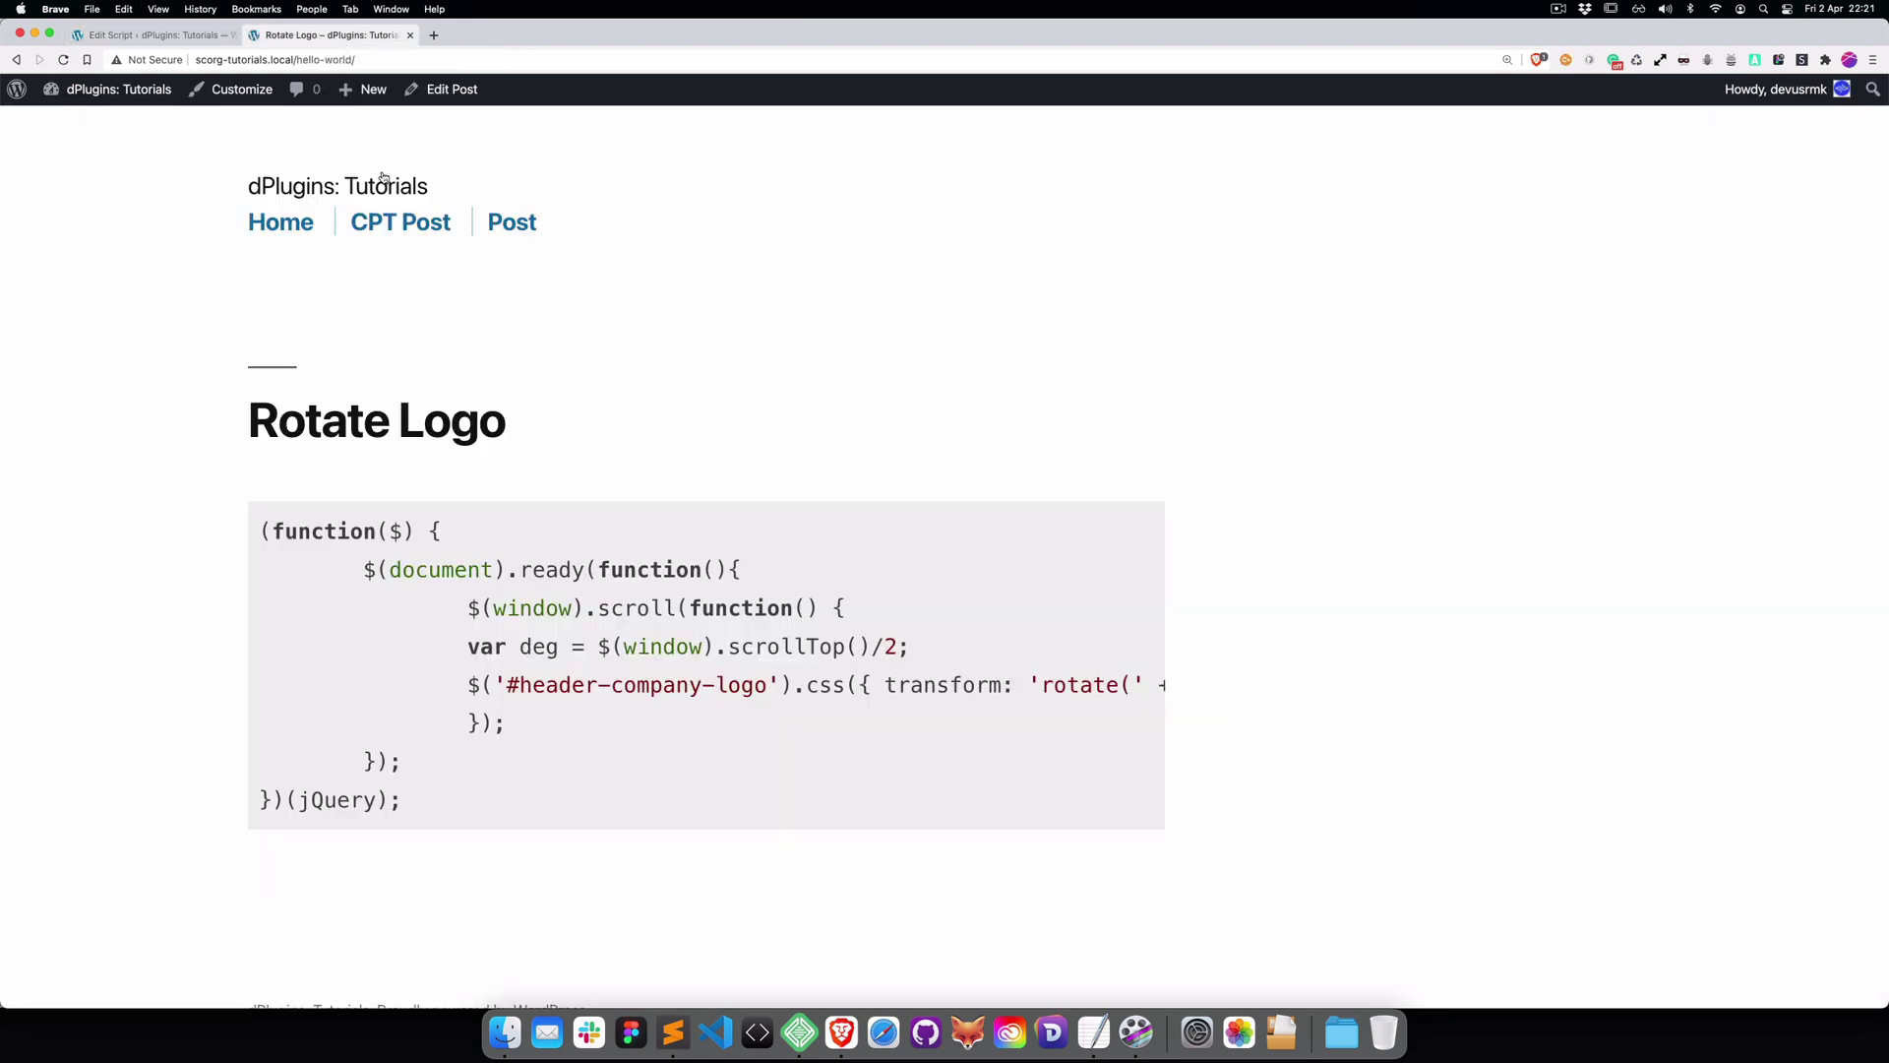
Check the Click to Copy tooltip on the code block, CPT Post and Rotate Logo pages, then return to Edit Script
{"action": "mouse_move", "coordinate": [477, 577]}
{"action": "left_click", "coordinate": [359, 222]}
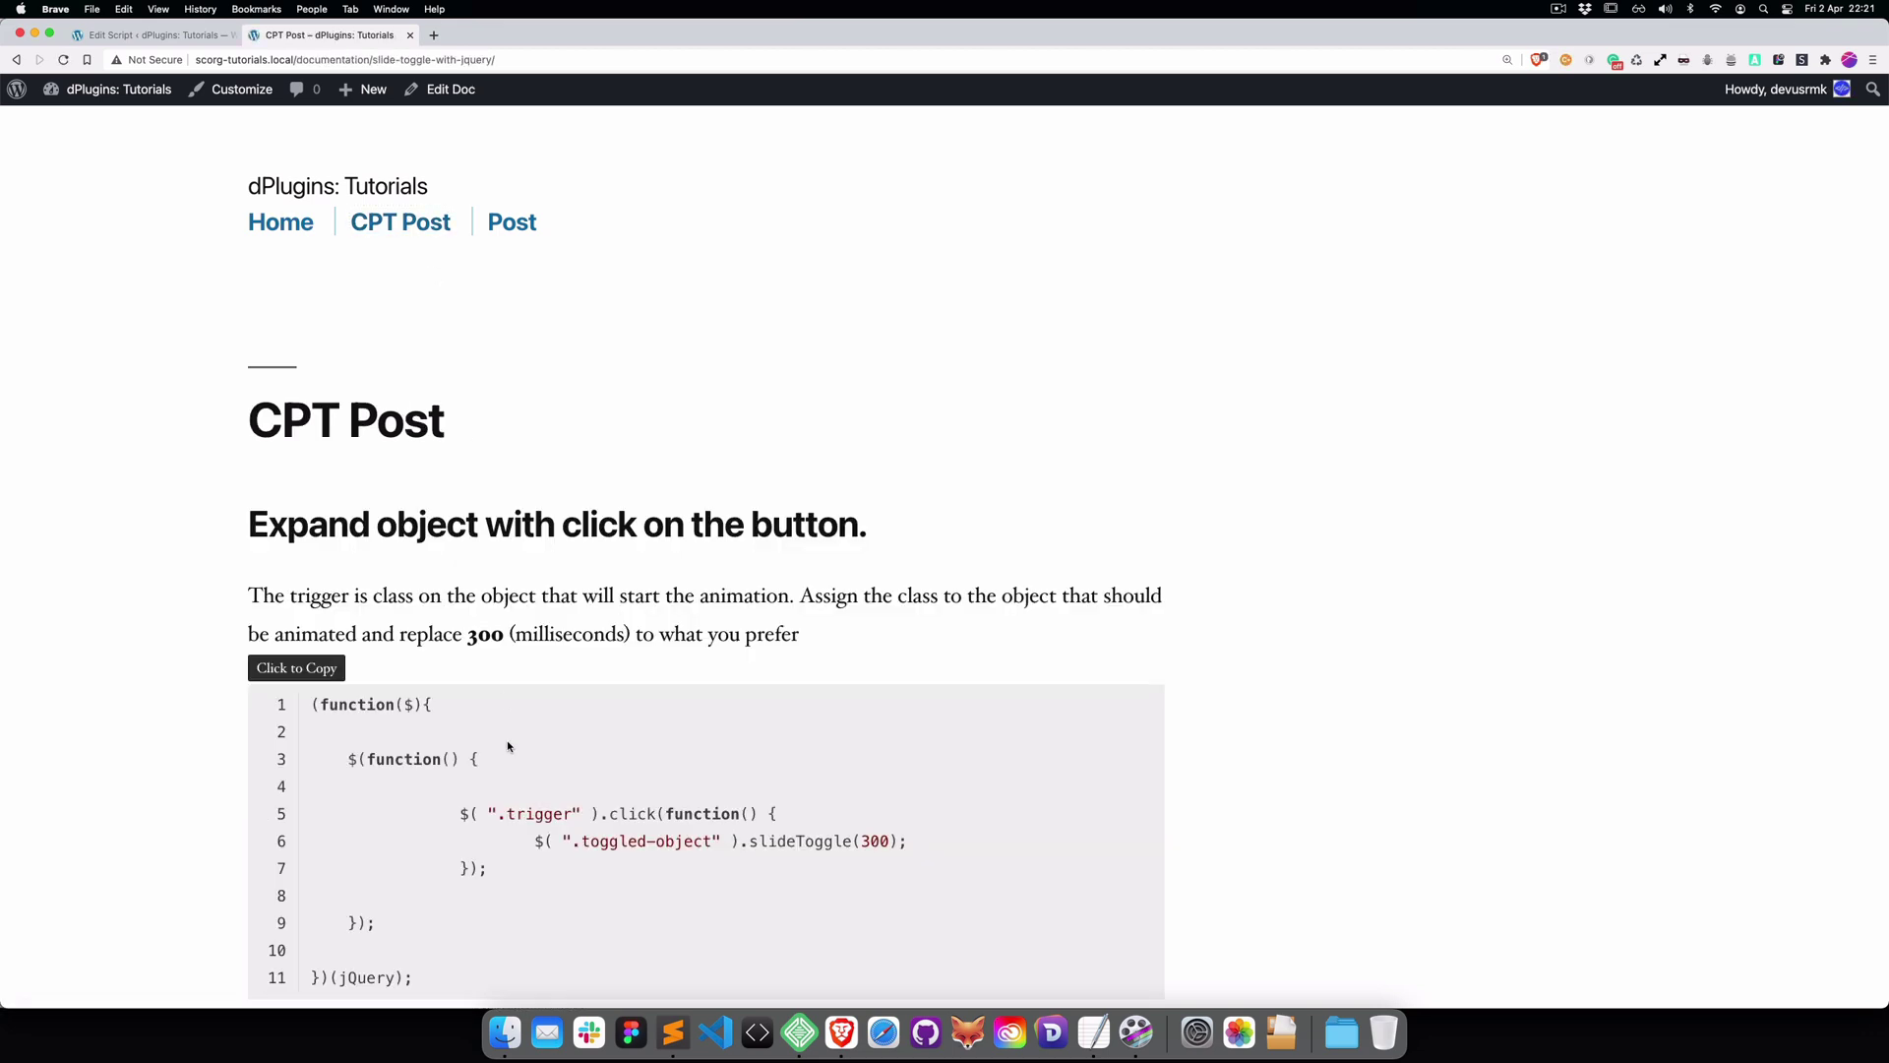
{"action": "left_click", "coordinate": [515, 226]}
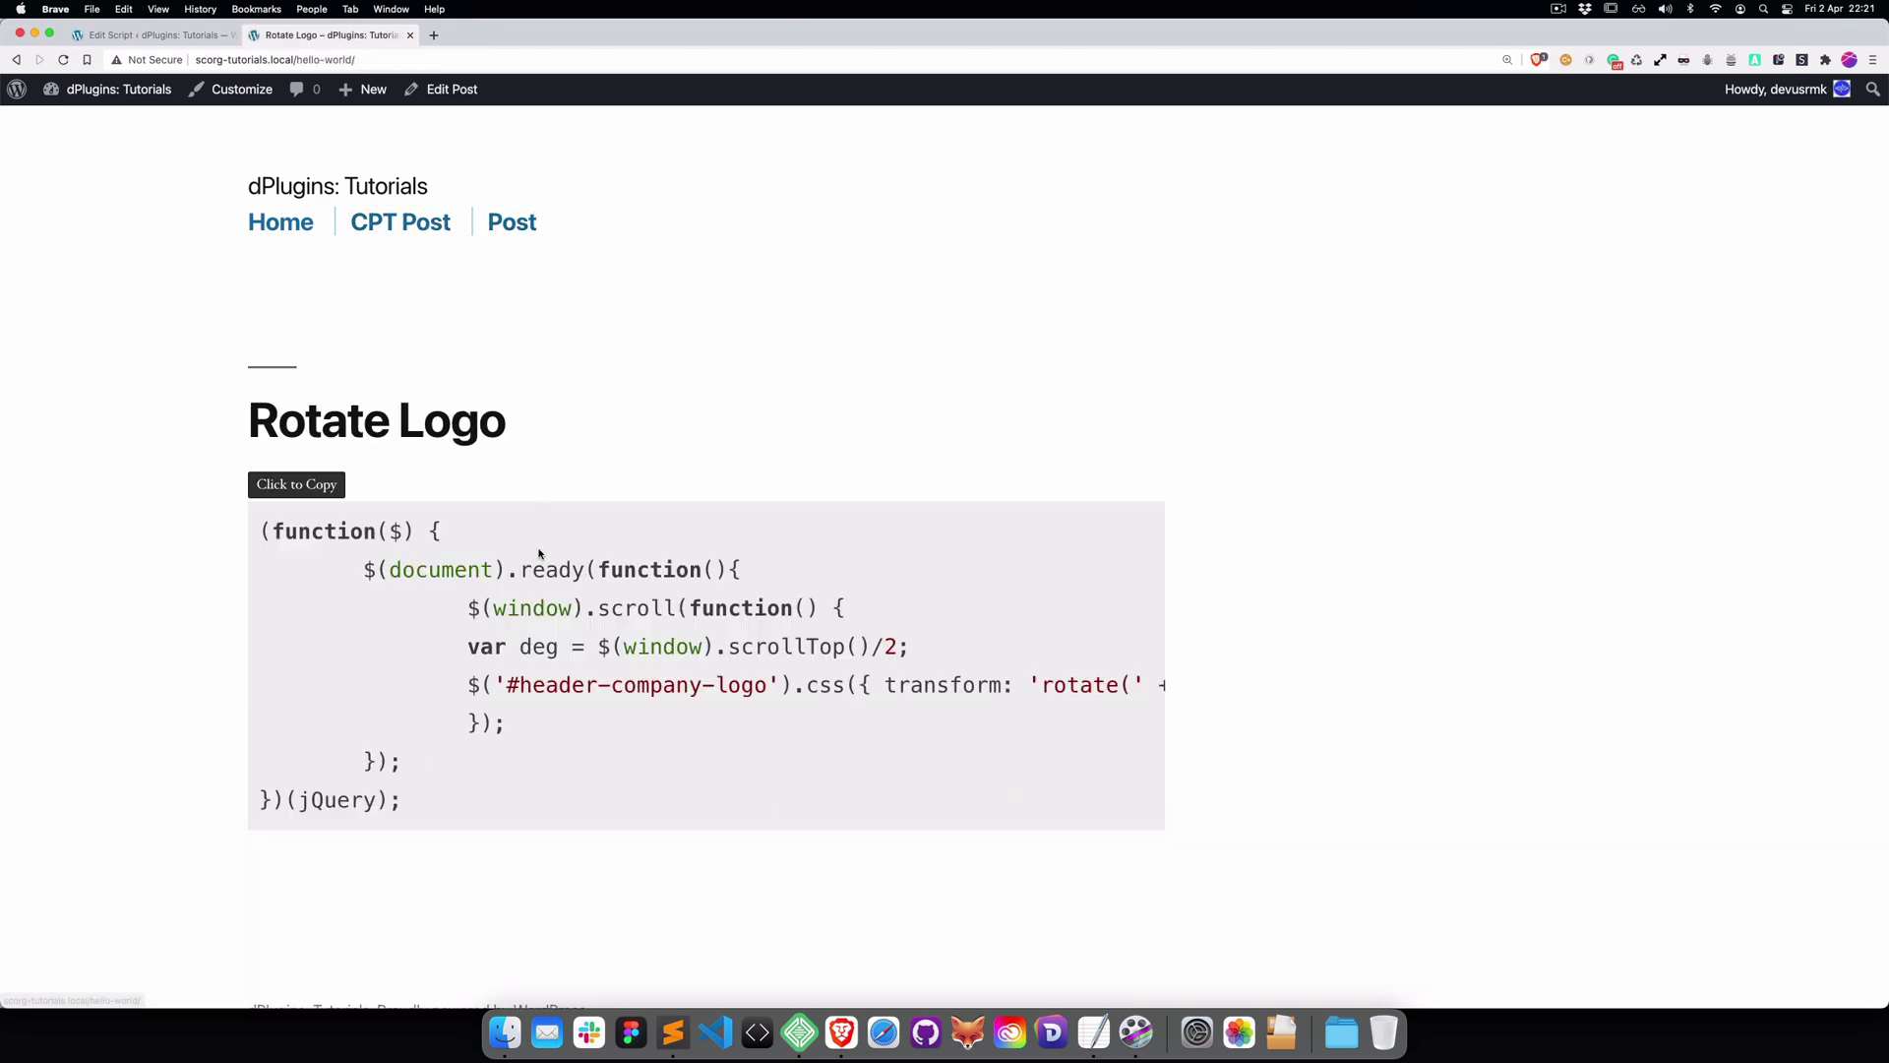
{"action": "left_click", "coordinate": [153, 34]}
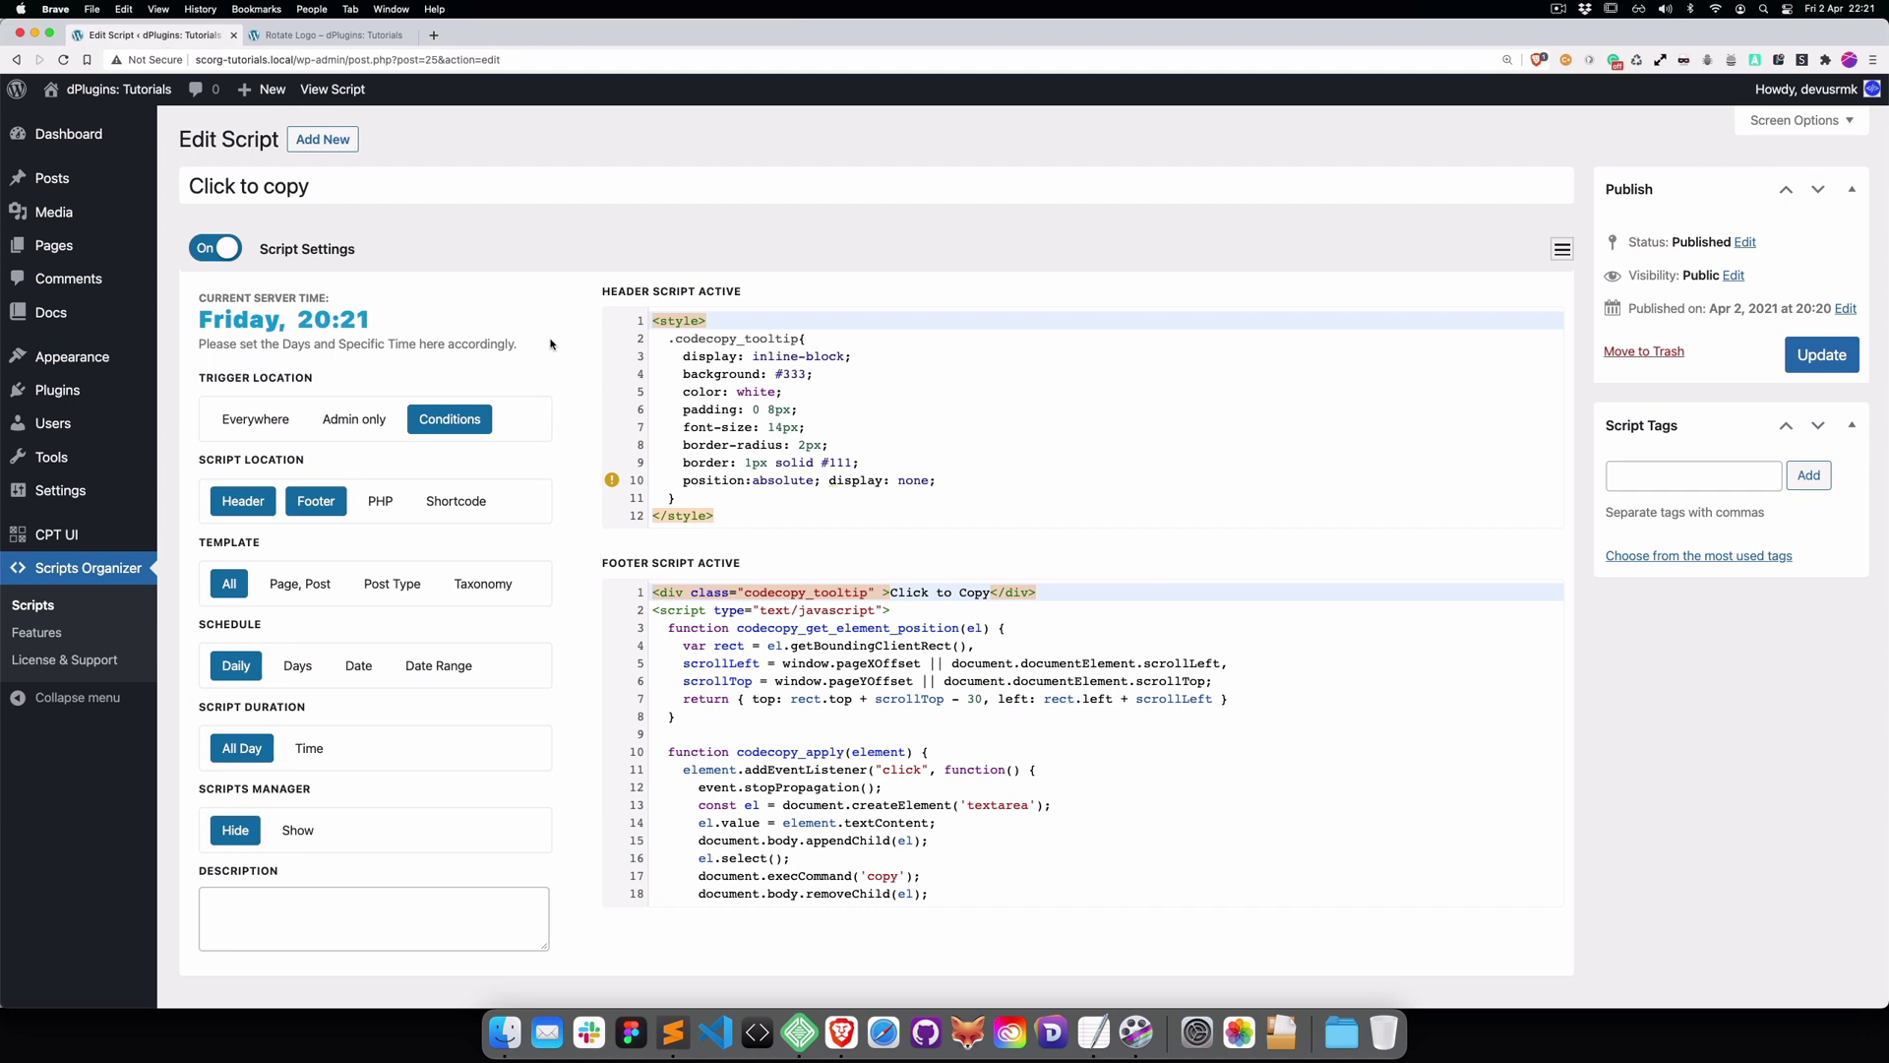
Set the script's Template condition to Post Type 'documentation' and update
{"action": "left_click", "coordinate": [391, 583]}
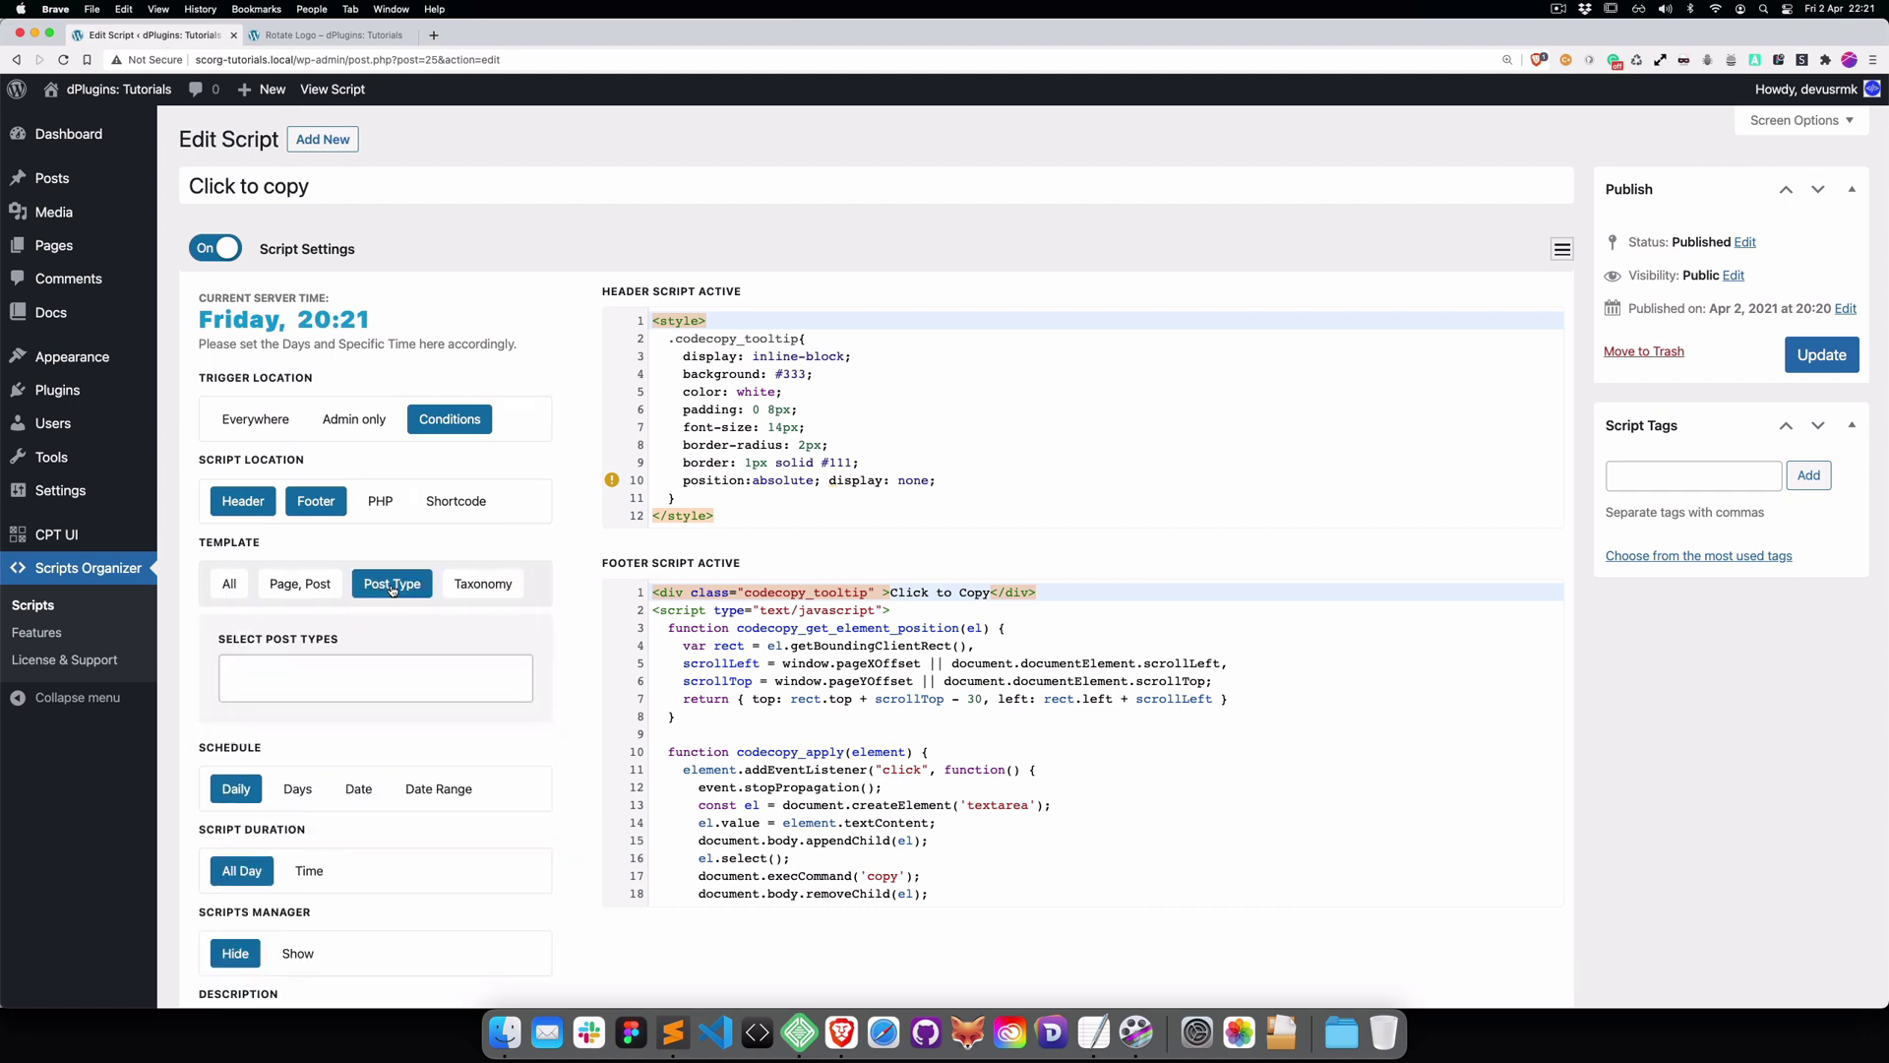
{"action": "left_click", "coordinate": [250, 678]}
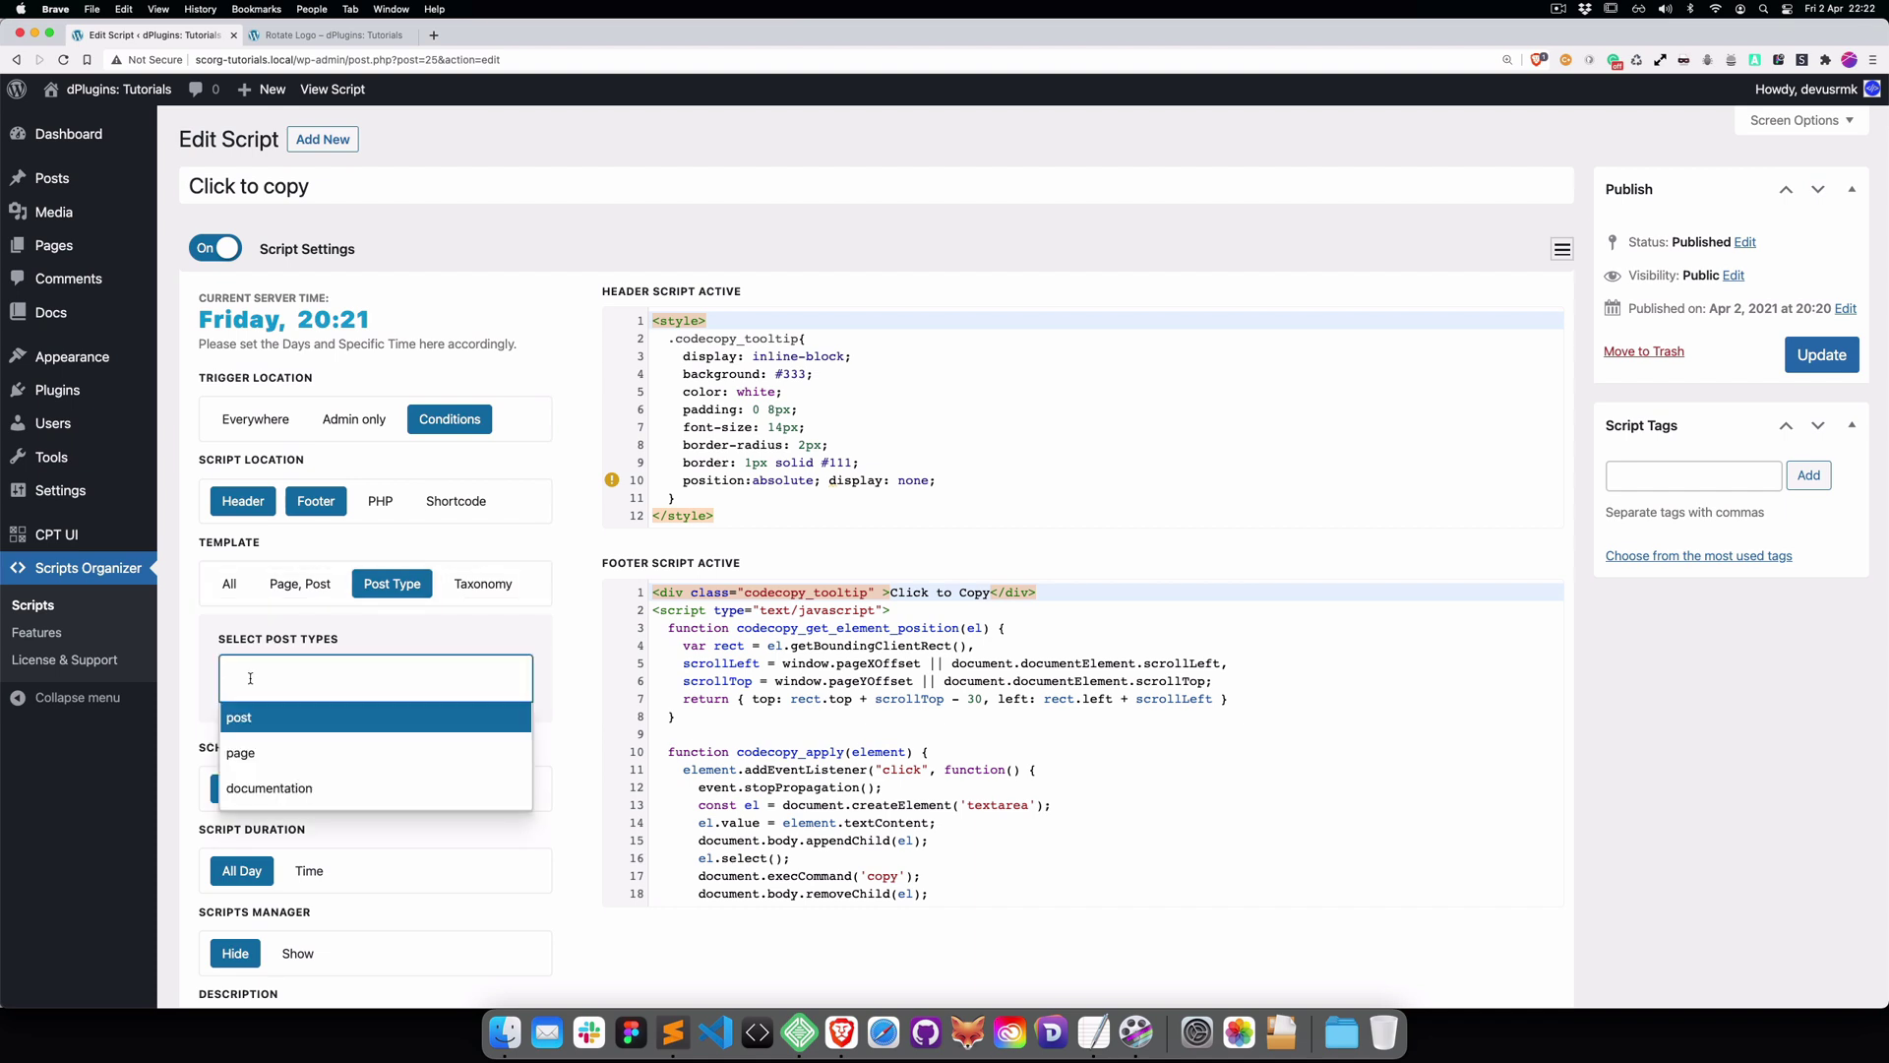
{"action": "scroll", "coordinate": [309, 729], "scroll_direction": "down", "scroll_amount": 2}
{"action": "left_click", "coordinate": [309, 728]}
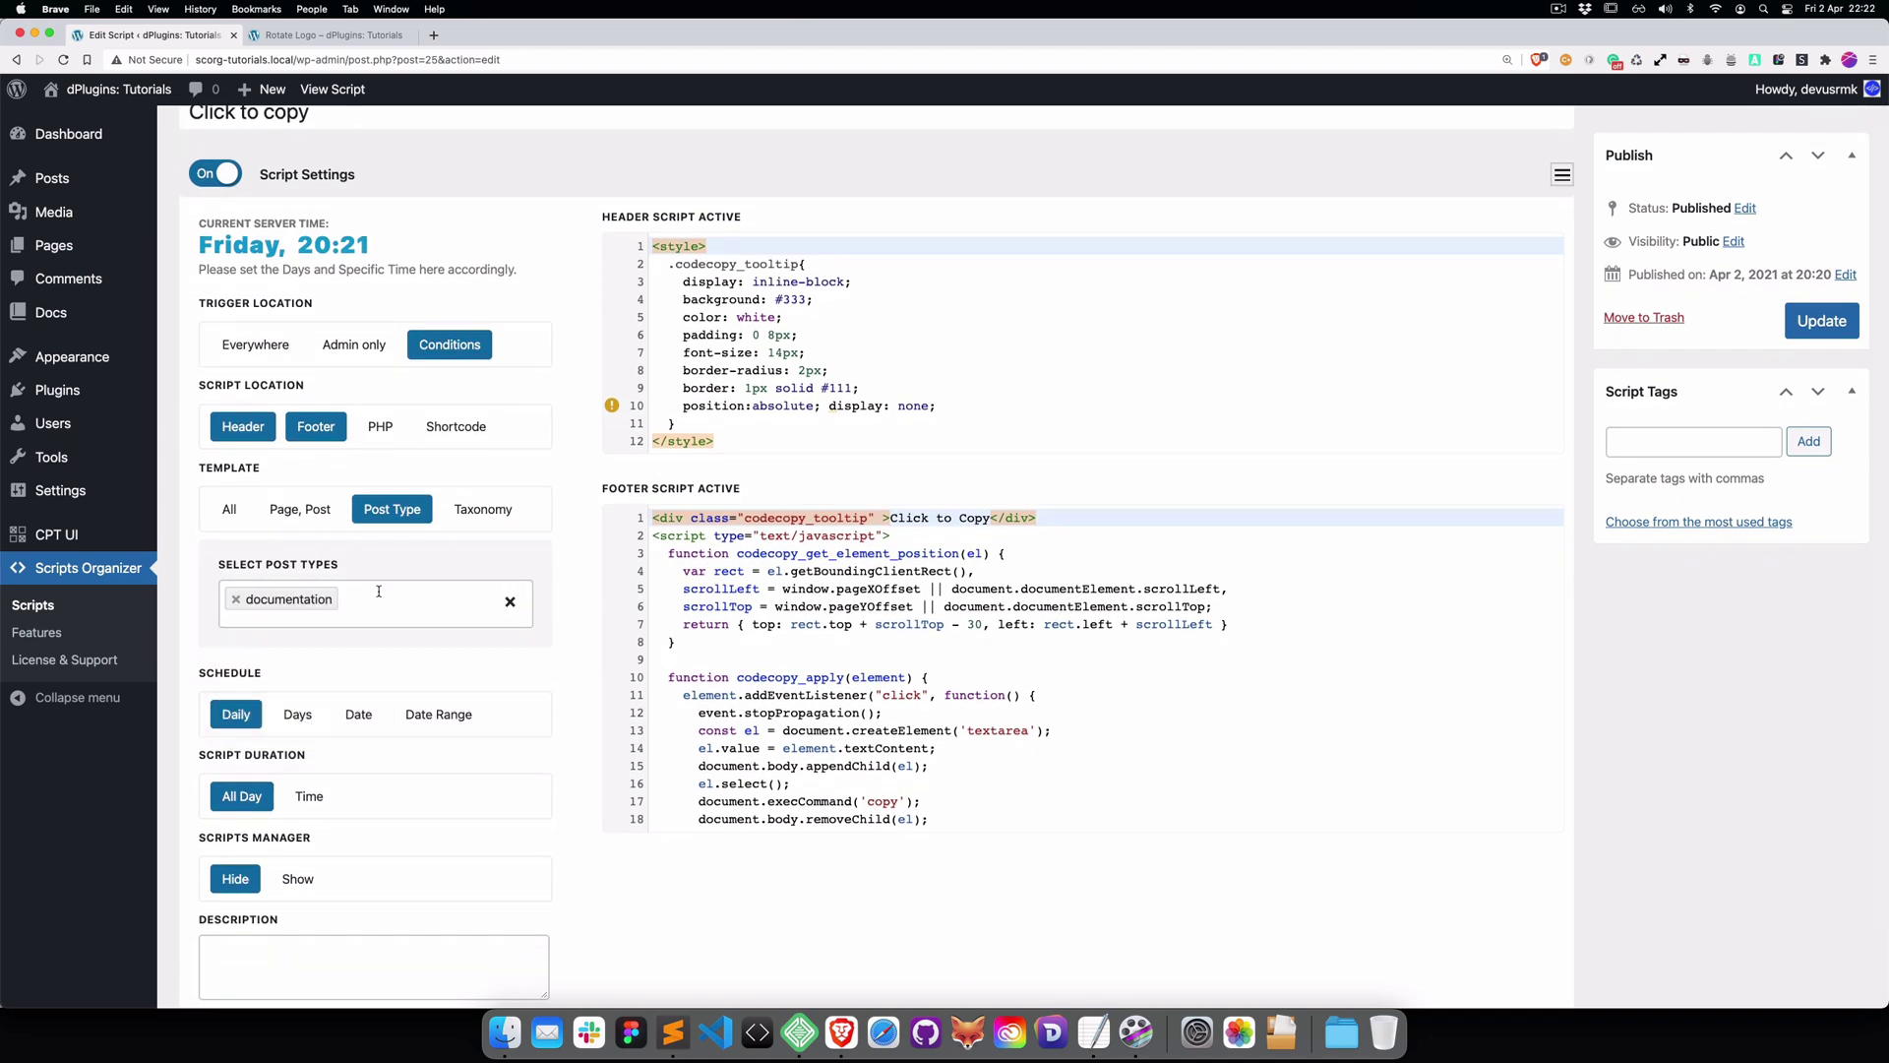
{"action": "left_click", "coordinate": [1822, 326]}
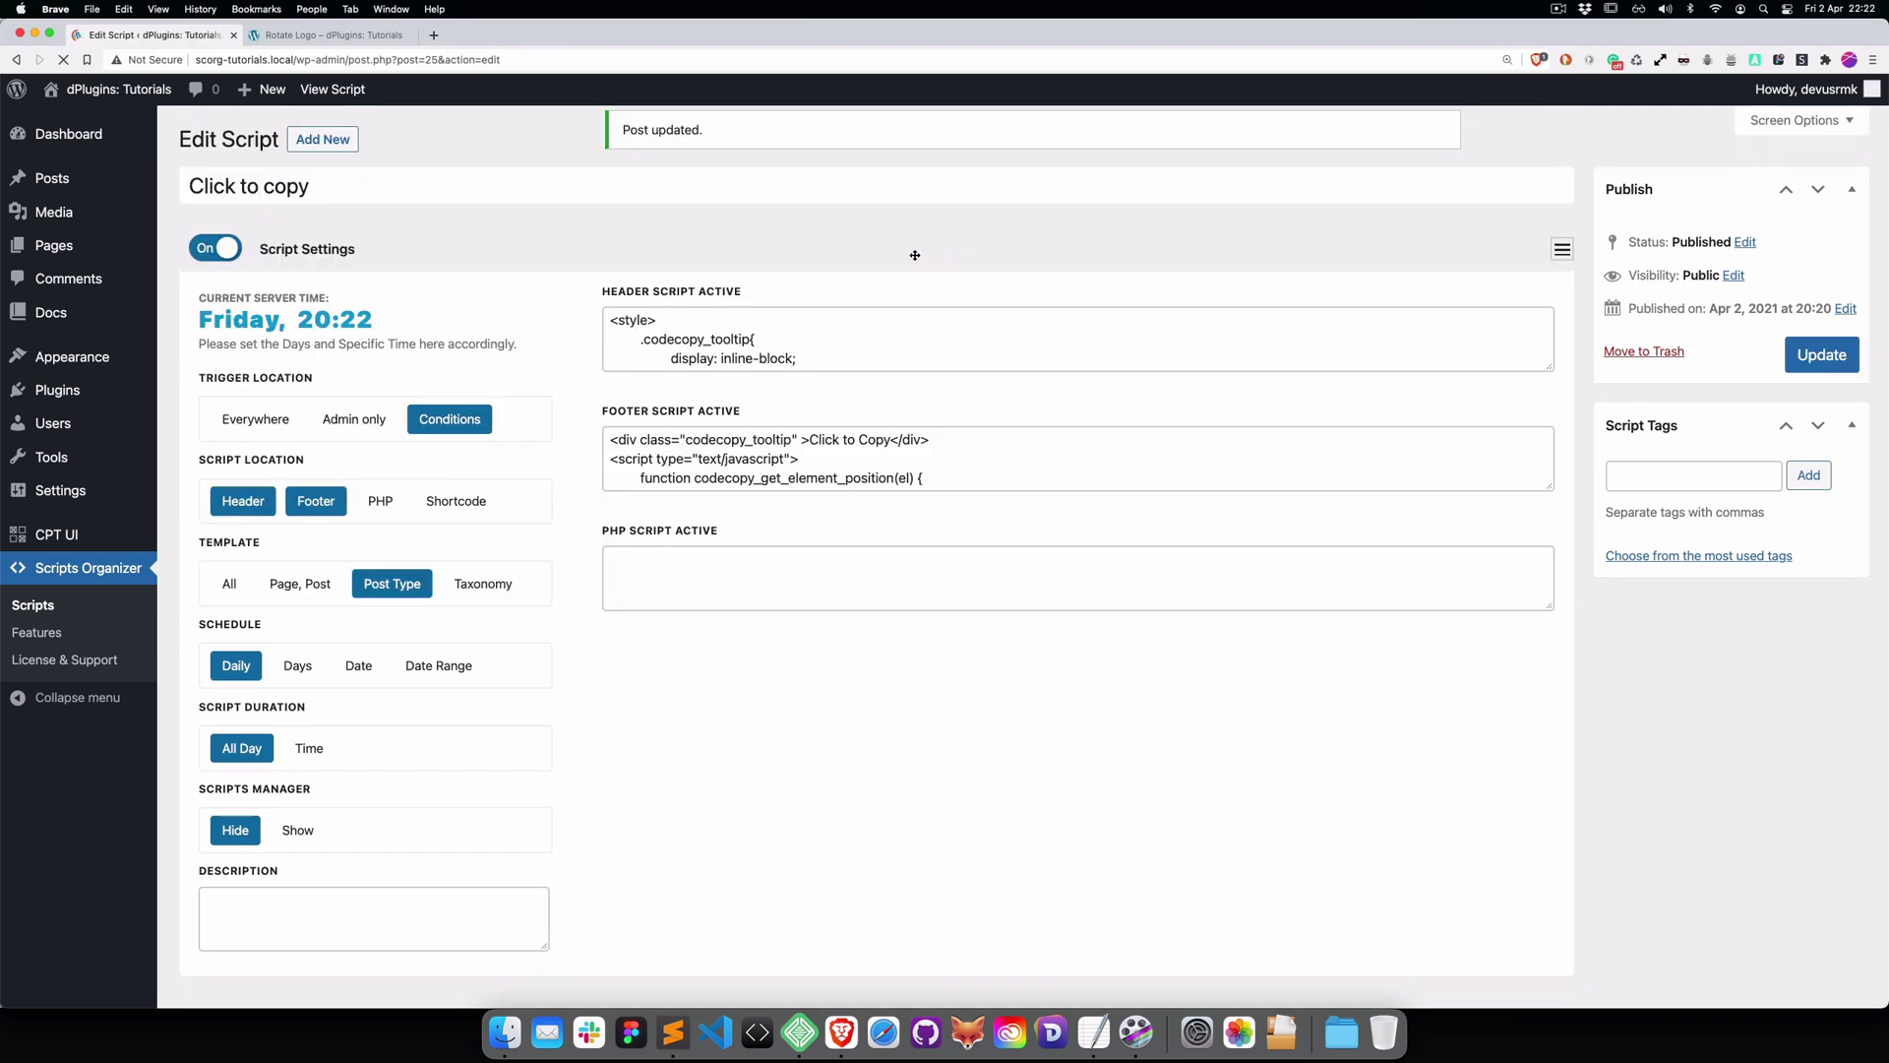
{"action": "left_click", "coordinate": [361, 40]}
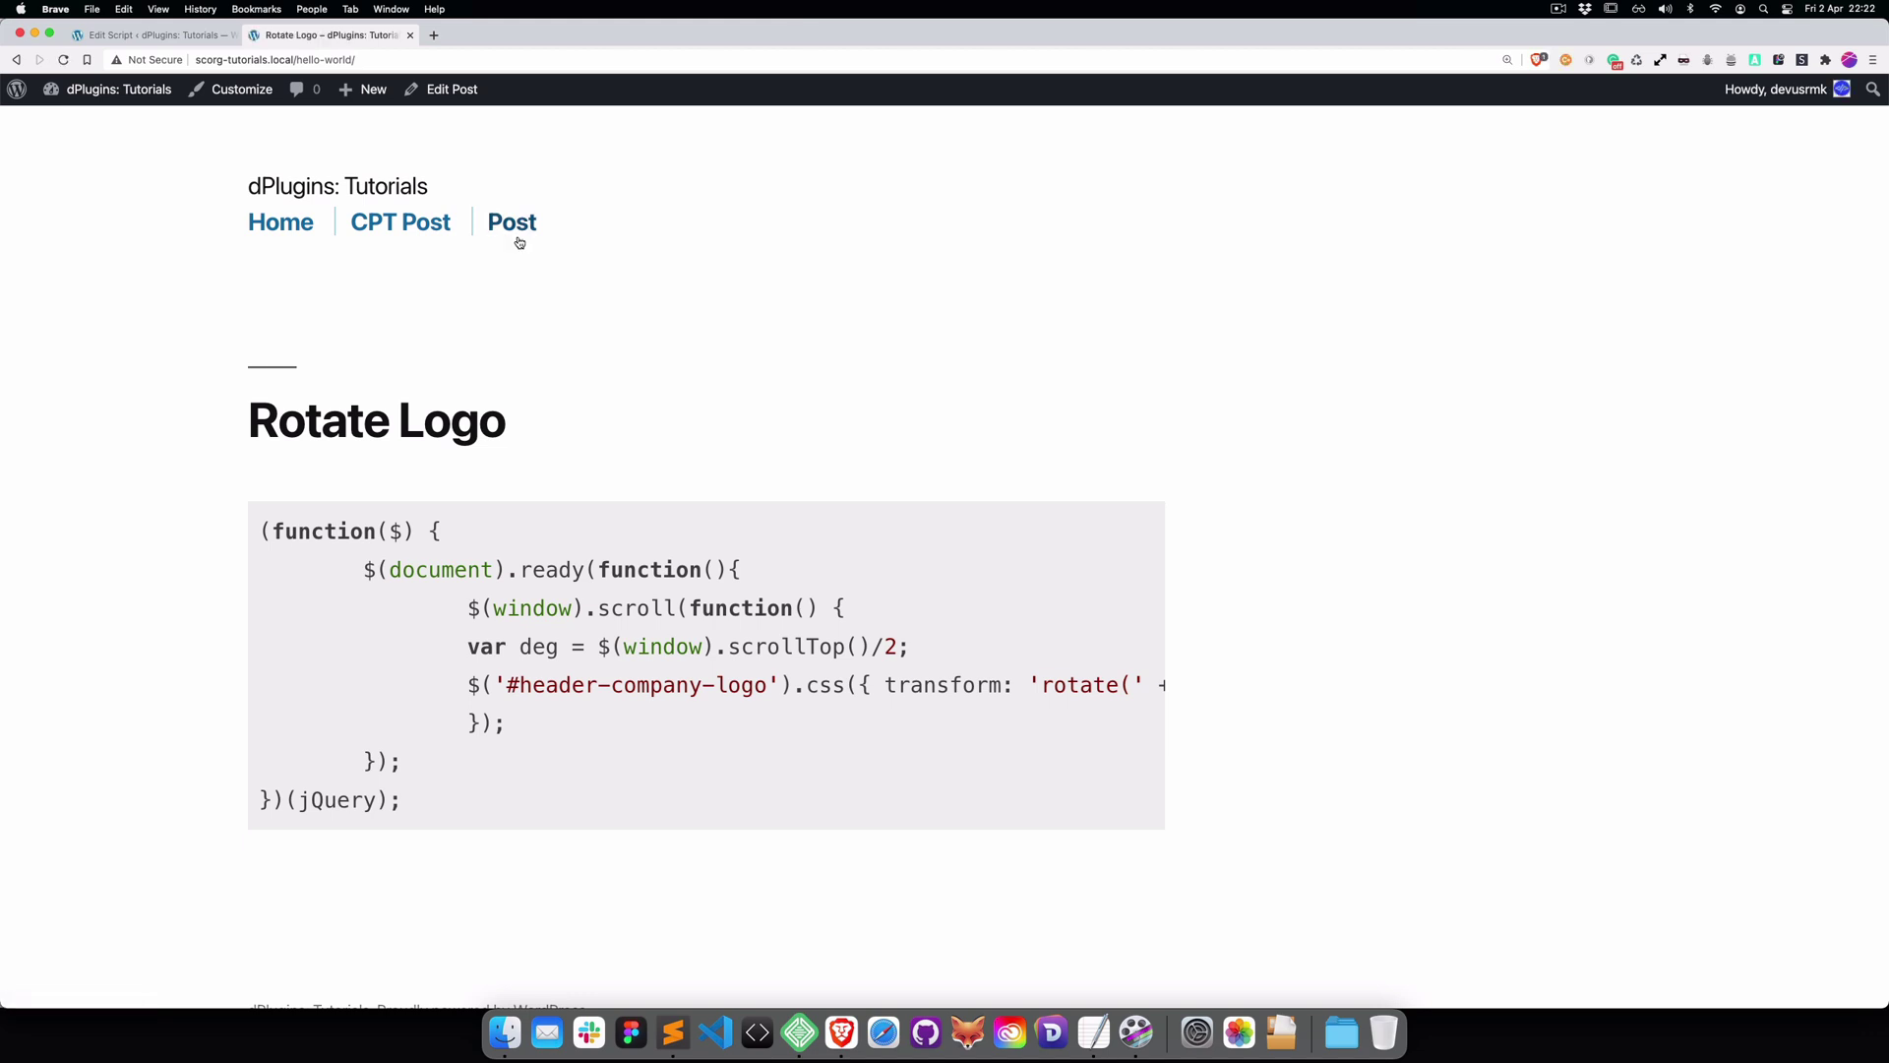
{"action": "left_click", "coordinate": [413, 225]}
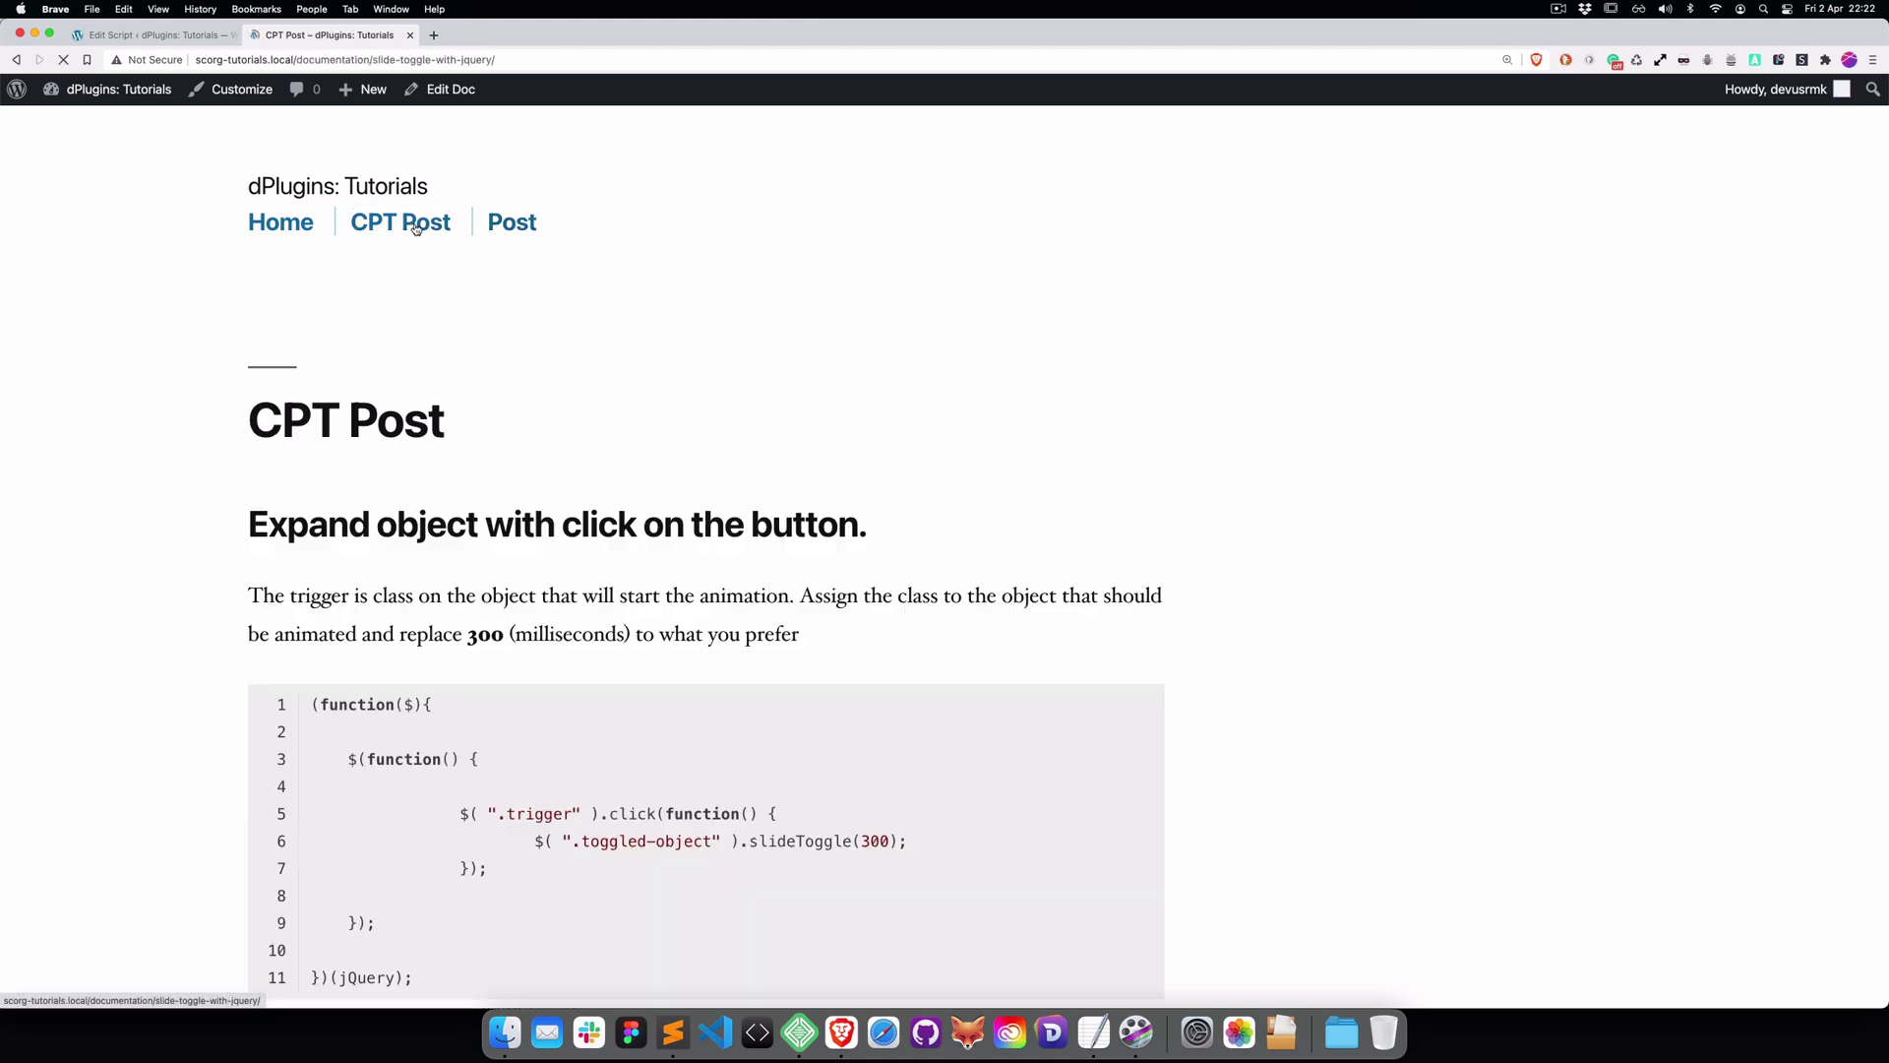
{"action": "scroll", "coordinate": [519, 572], "scroll_direction": "down", "scroll_amount": 2}
{"action": "mouse_move", "coordinate": [523, 662]}
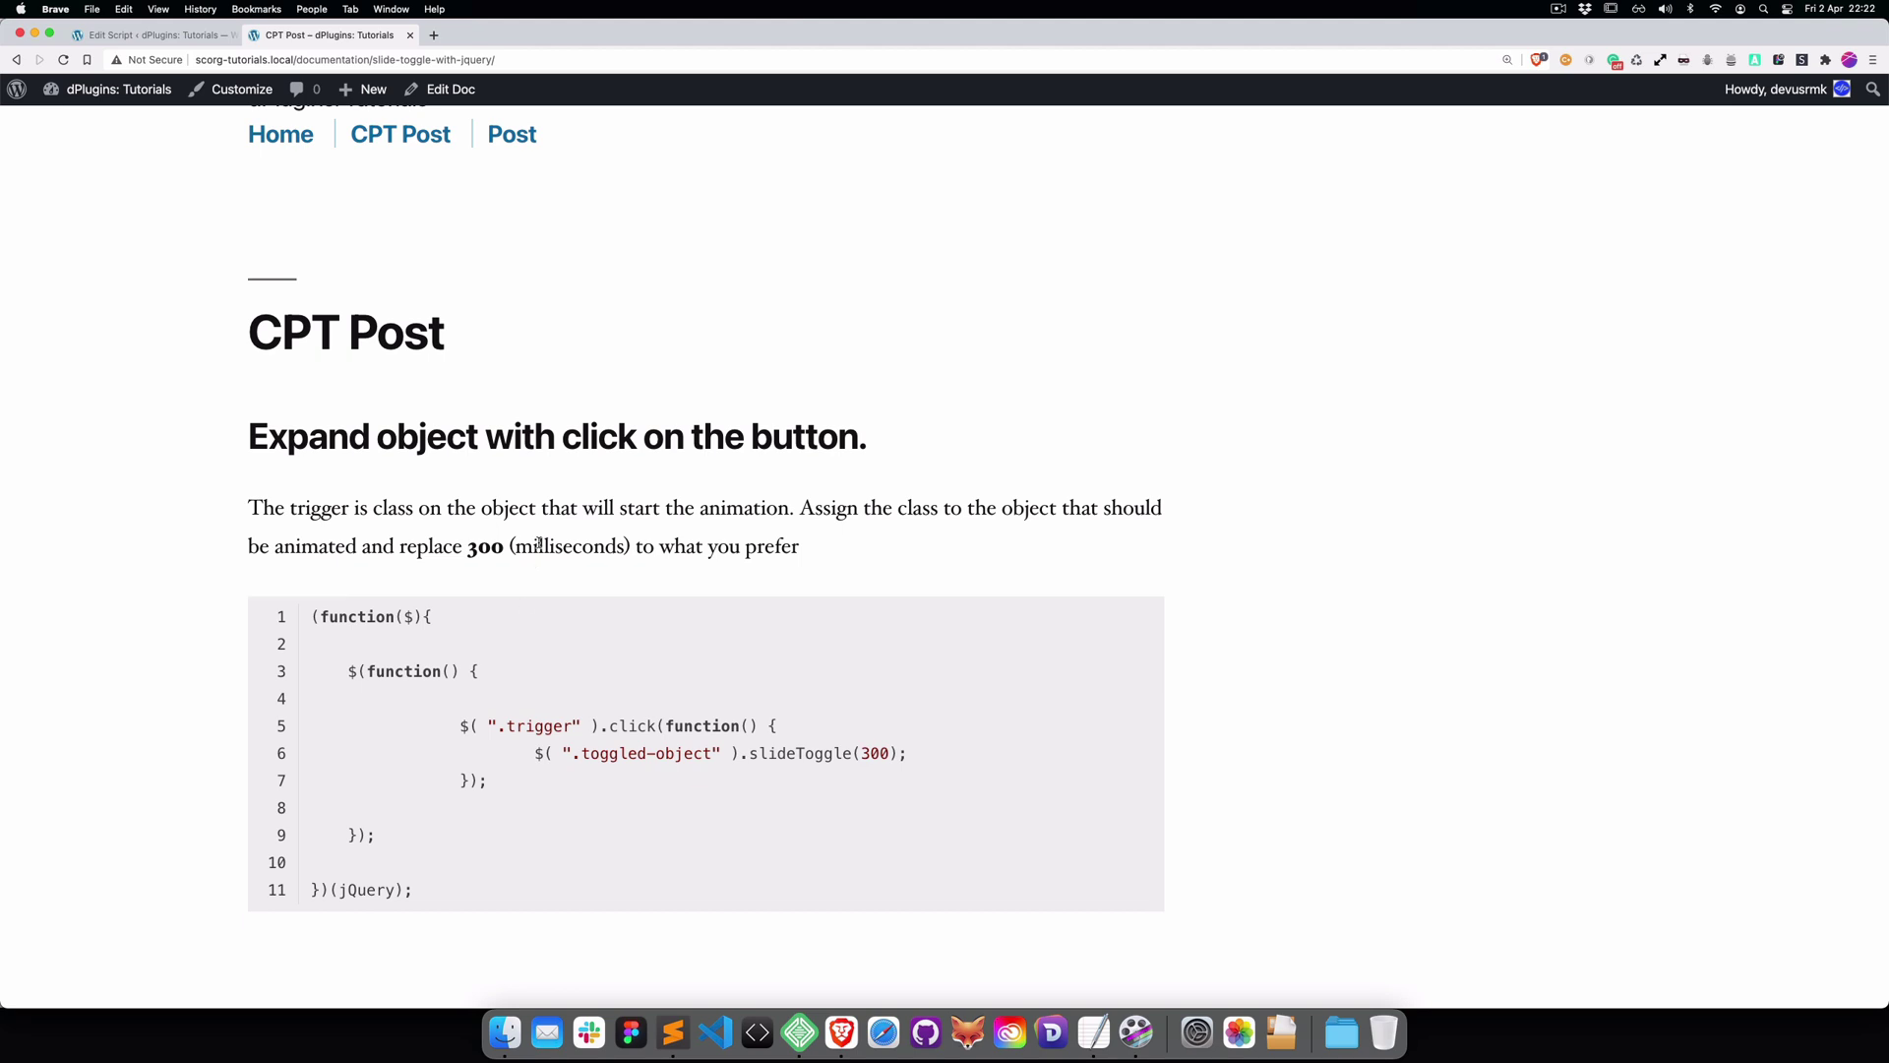
{"action": "scroll", "coordinate": [539, 544], "scroll_direction": "up", "scroll_amount": 2}
{"action": "left_click", "coordinate": [178, 40]}
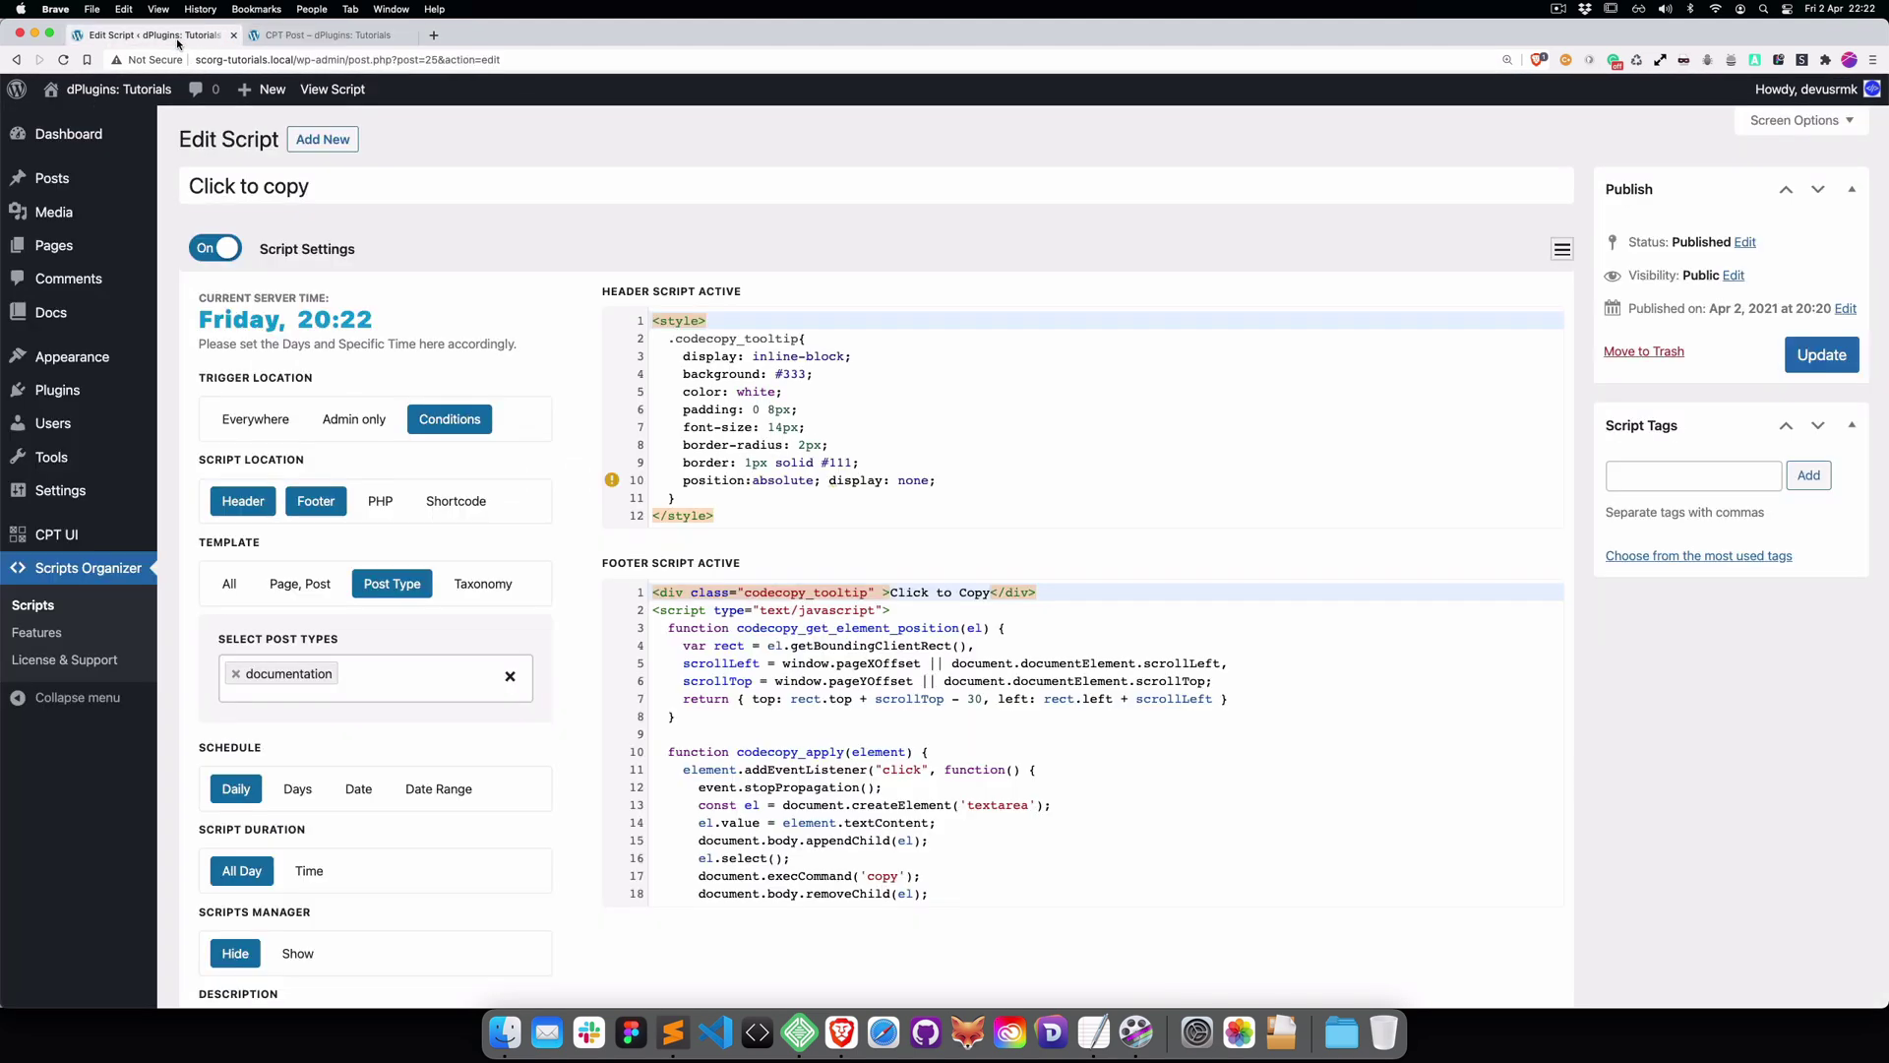
{"action": "left_click", "coordinate": [803, 733]}
{"action": "scroll", "coordinate": [805, 733], "scroll_direction": "down", "scroll_amount": 3}
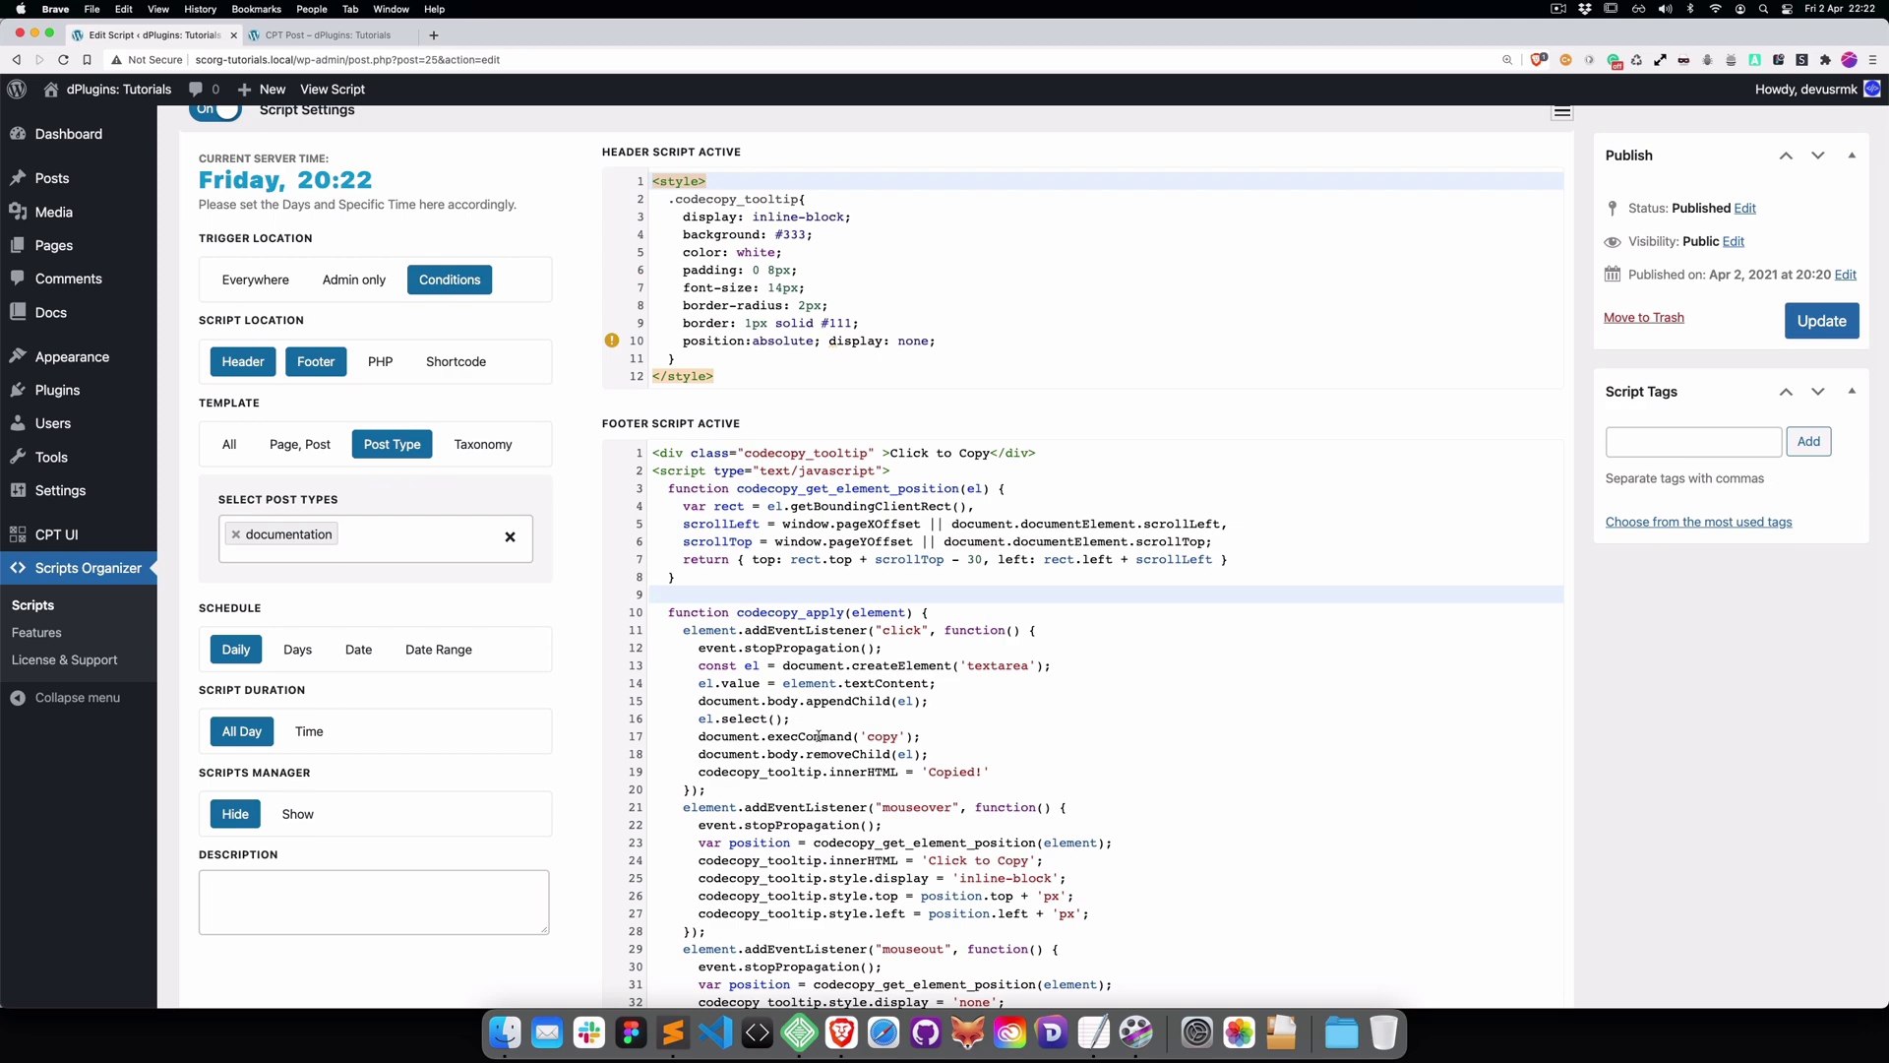
{"action": "scroll", "coordinate": [819, 736], "scroll_direction": "up", "scroll_amount": 3}
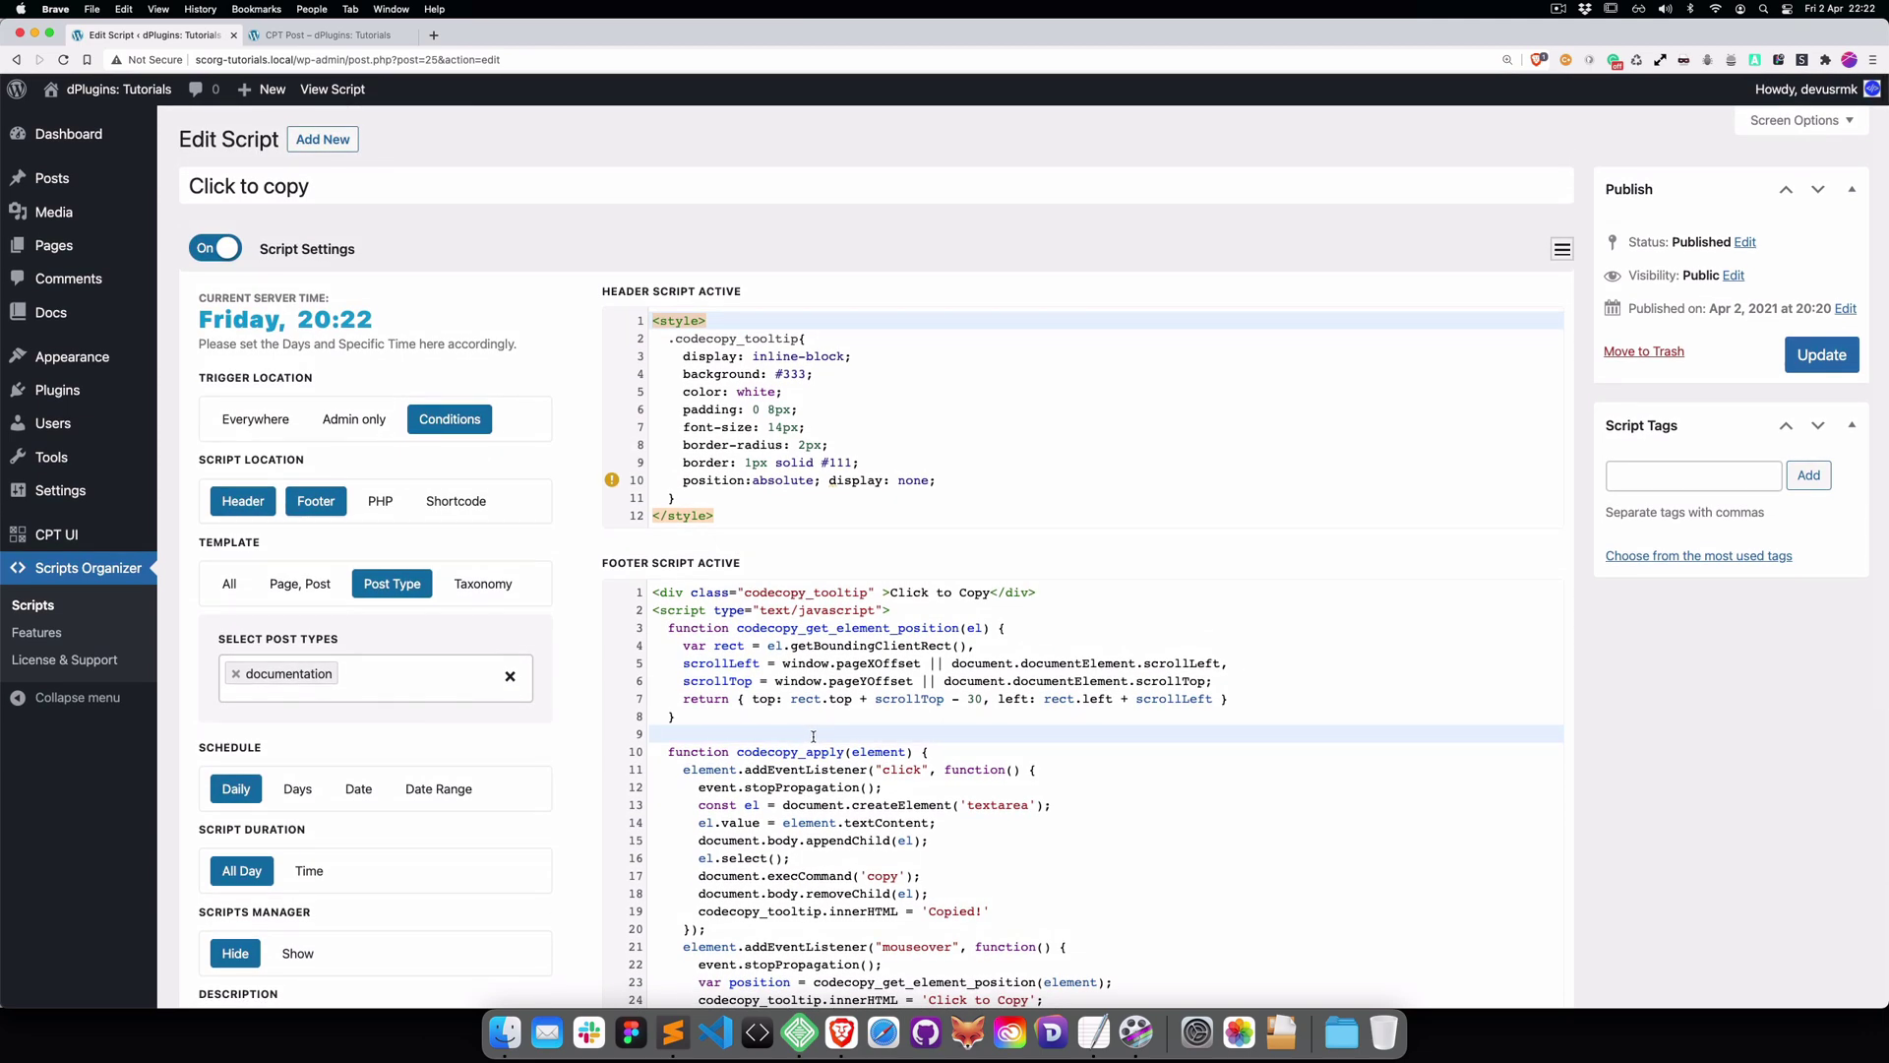